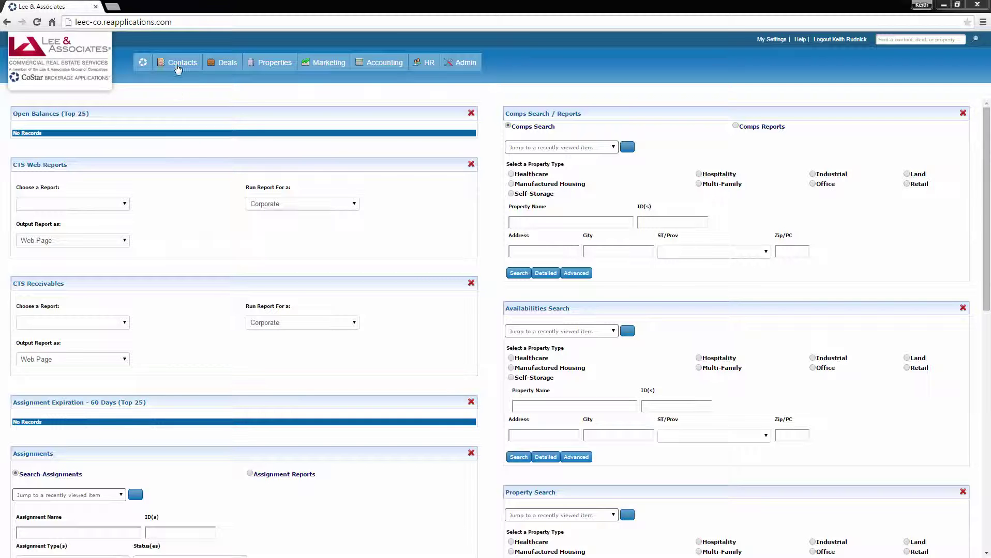
# - Open the recently viewed The Landdale Co comp and move its Transaction Information widget below Overview
pyautogui.moveTo(221, 67)
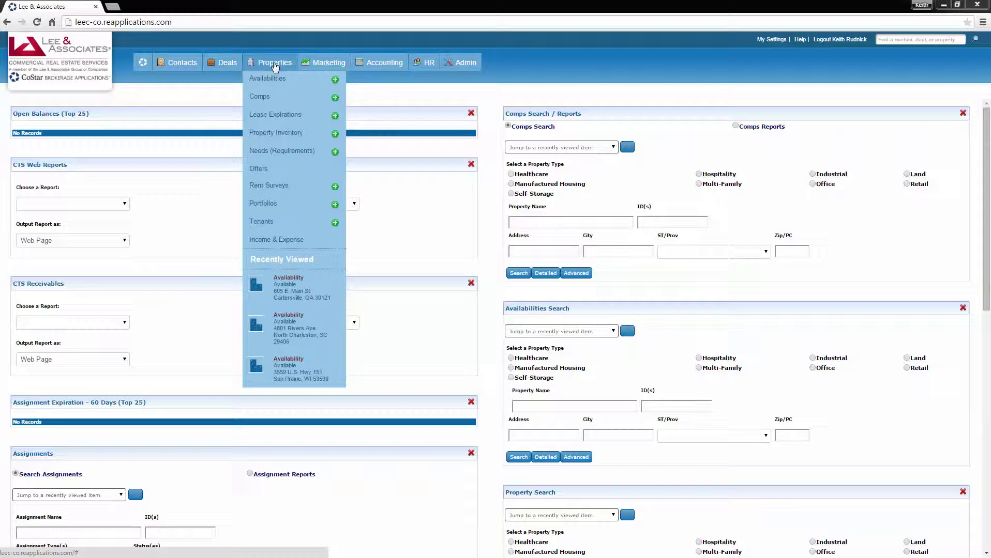
pyautogui.moveTo(310, 63)
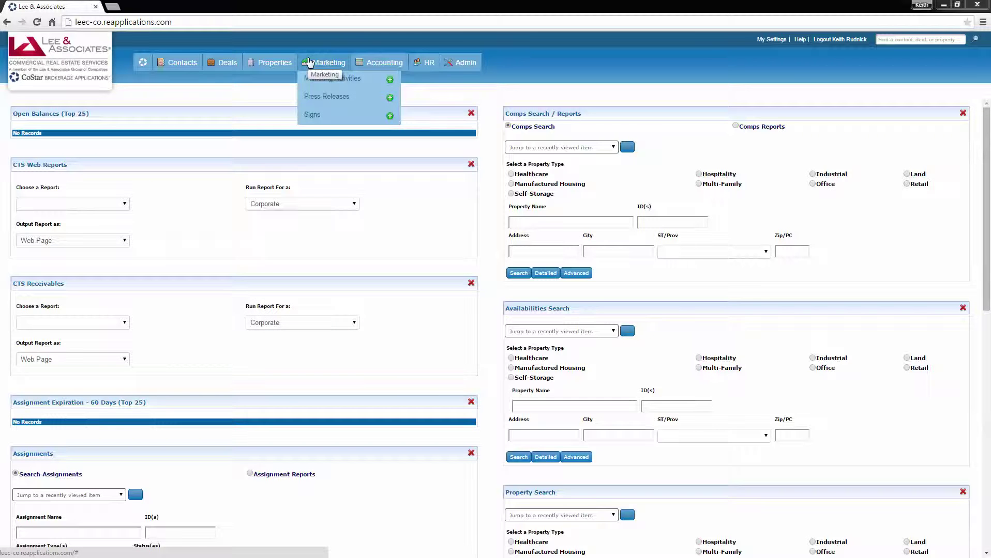
pyautogui.click(567, 150)
pyautogui.click(549, 171)
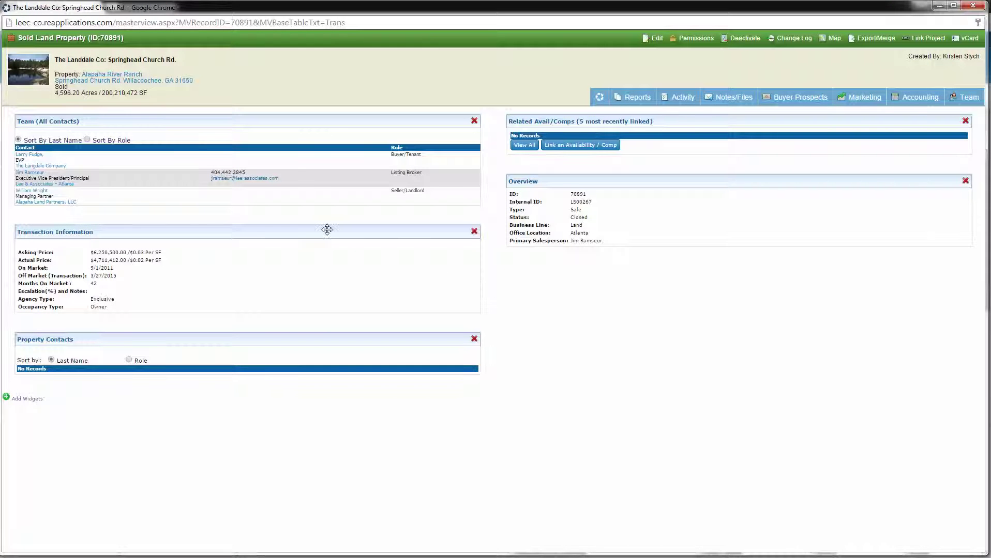
pyautogui.moveTo(327, 232); pyautogui.dragTo(759, 321)
# - Add the Buyer Prospects, Income & Expense, Invoices, Key Contacts and Notes/Files widgets to the comp's dashboard
pyautogui.click(27, 379)
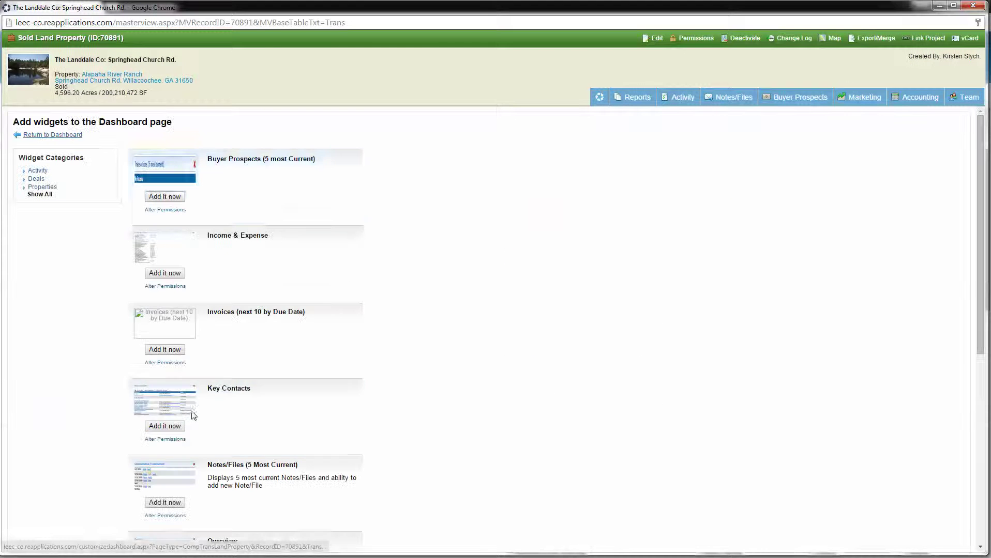
pyautogui.click(165, 197)
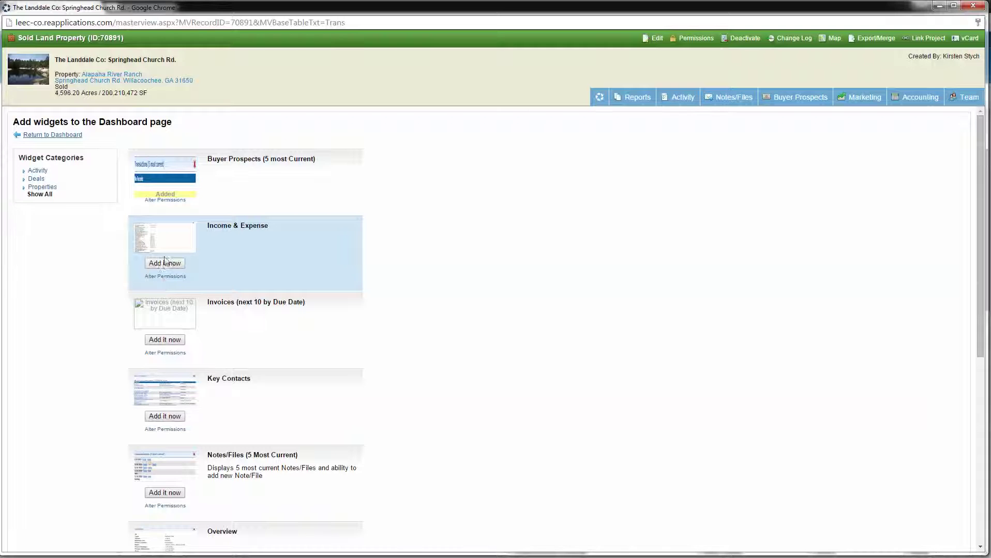
pyautogui.click(166, 264)
pyautogui.click(161, 330)
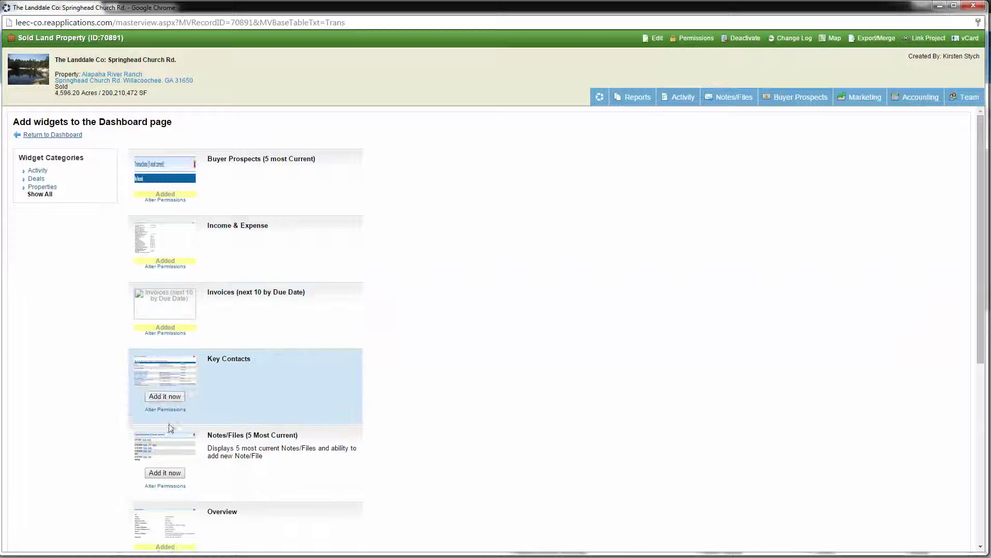
pyautogui.click(162, 395)
pyautogui.click(158, 464)
# - Add the Property / Site Information and Parking & Utilities widgets to the comp's dashboard
pyautogui.scroll(-5, 262, 460)
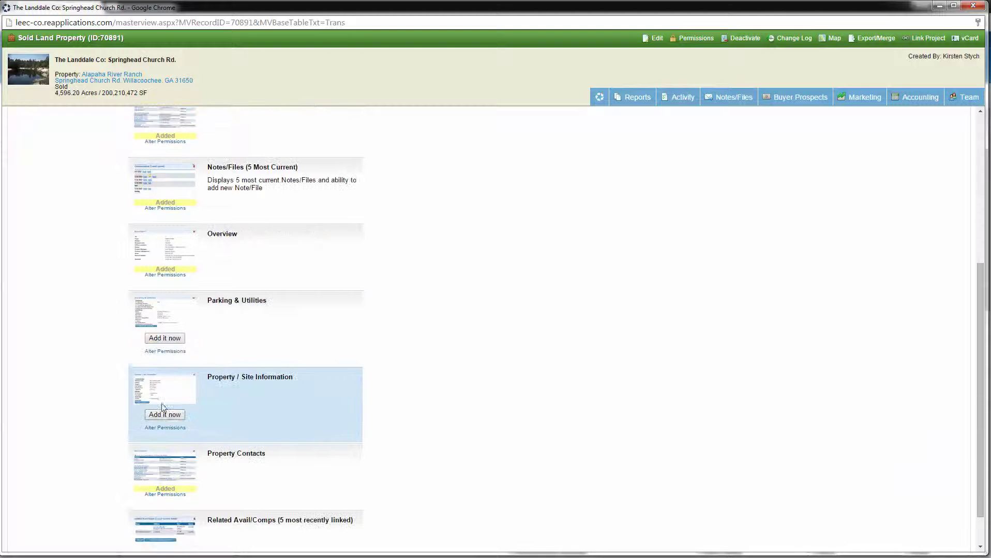
pyautogui.click(164, 413)
pyautogui.click(160, 339)
pyautogui.scroll(-1, 264, 389)
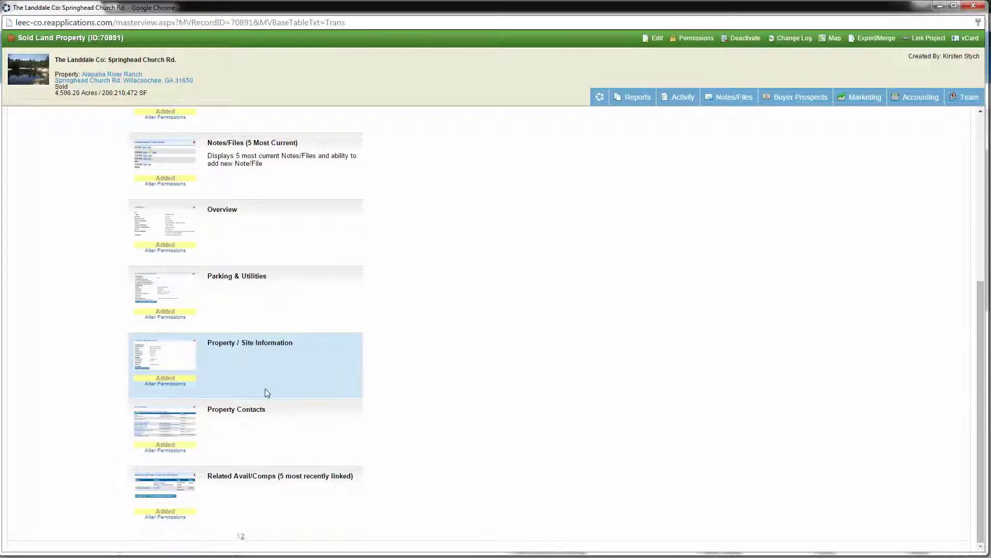
pyautogui.scroll(5, 260, 390)
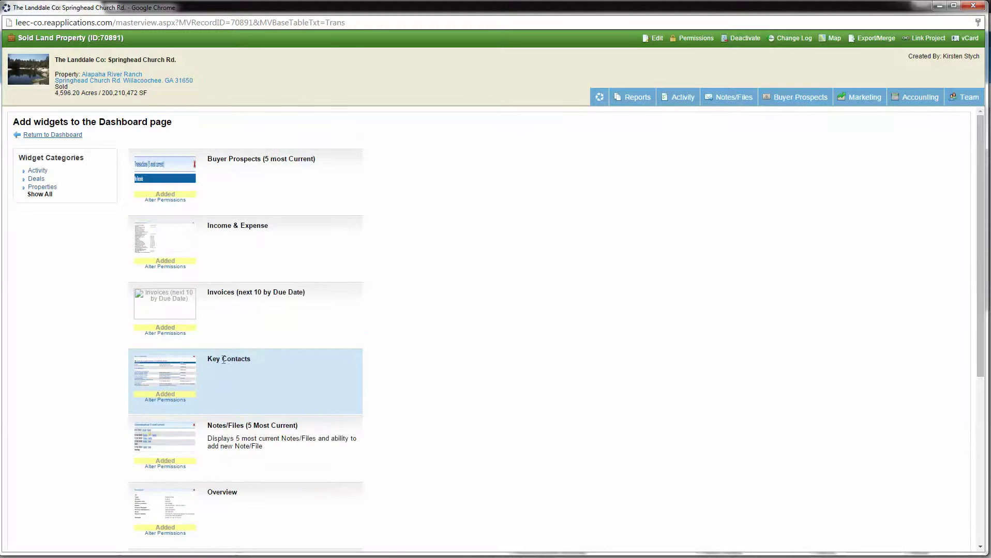
# - Return to the comp's dashboard and move the Parking & Utilities and Notes/Files widgets into the Transaction Information column
pyautogui.click(62, 135)
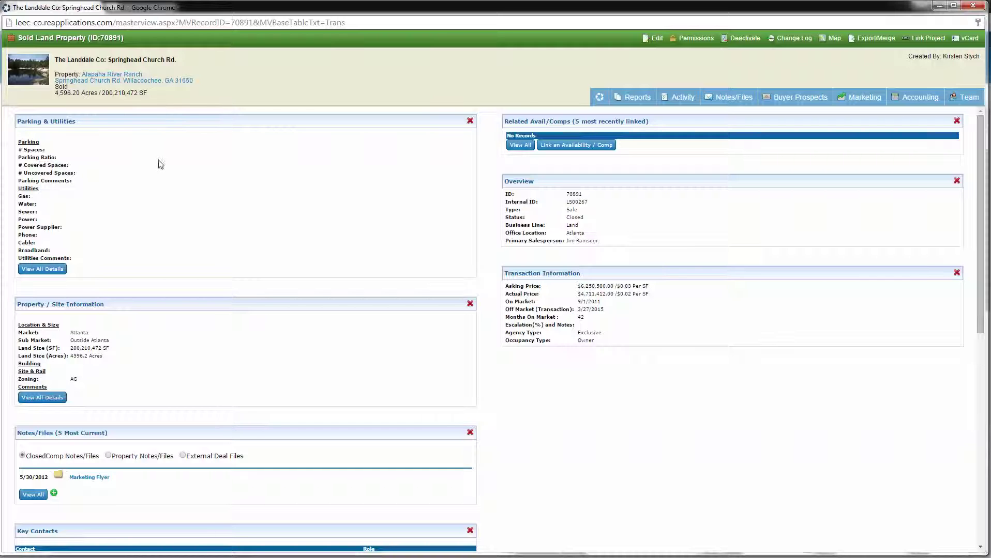
pyautogui.moveTo(173, 115); pyautogui.dragTo(586, 393)
pyautogui.moveTo(379, 248); pyautogui.dragTo(698, 323)
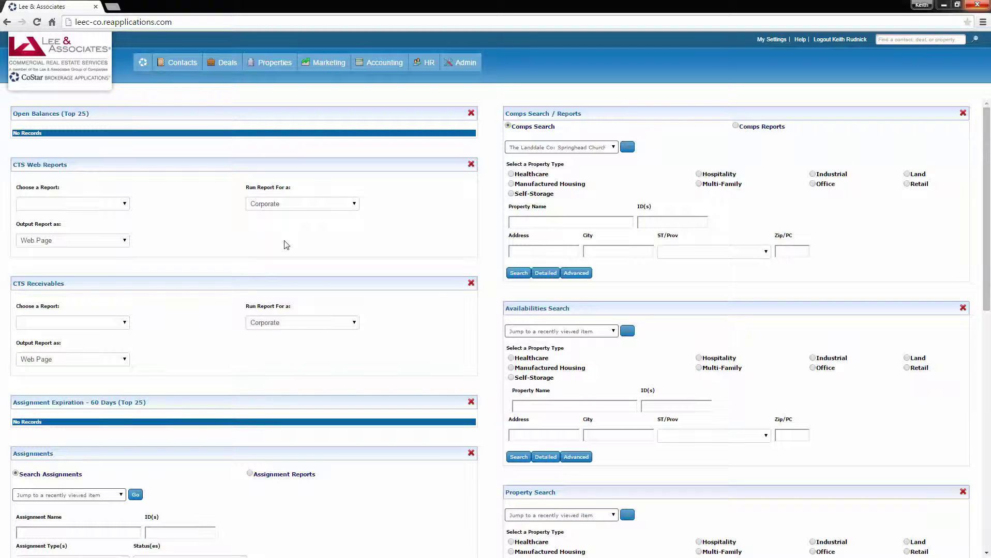
# - Review the reports that can be chosen in the CTS Web Reports widget
pyautogui.click(126, 204)
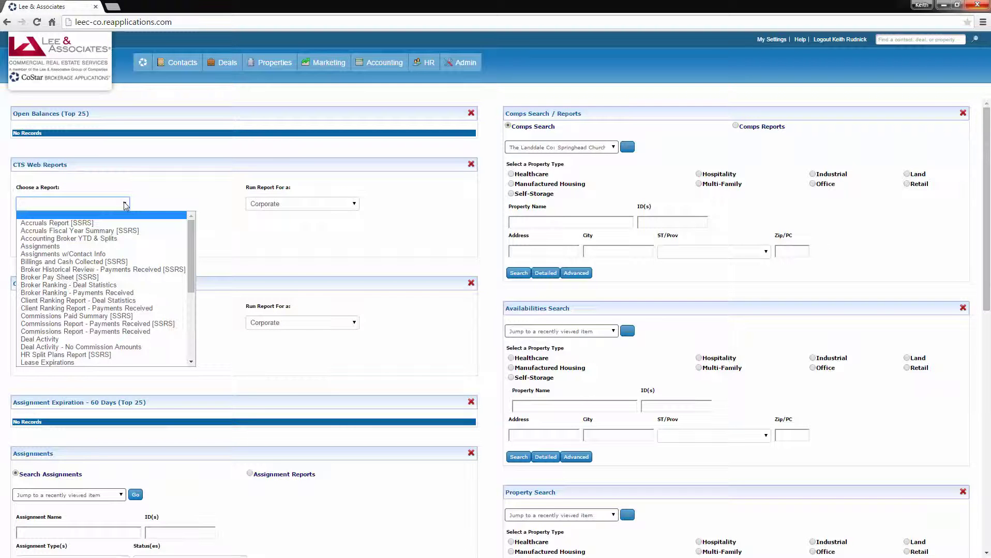
pyautogui.scroll(-3, 131, 269)
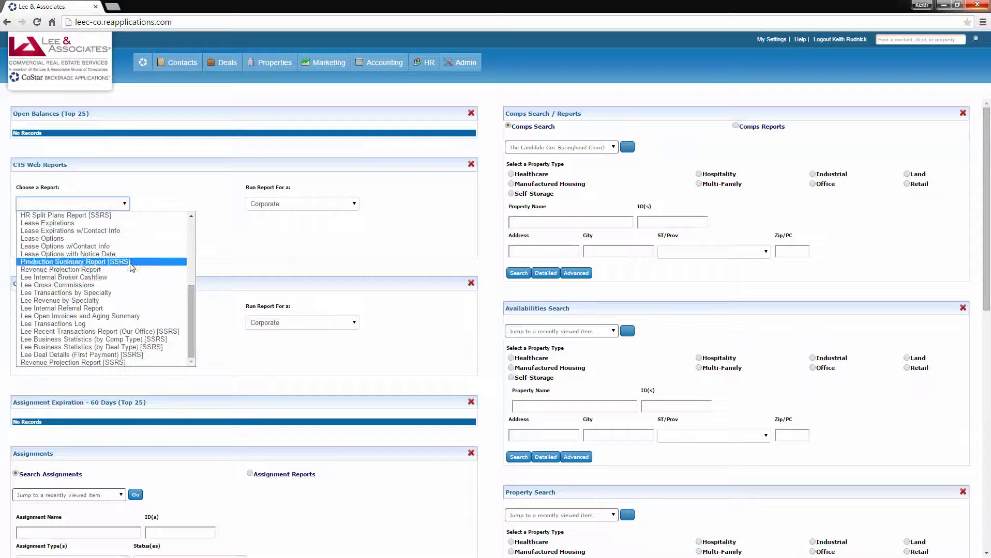
pyautogui.scroll(5, 134, 274)
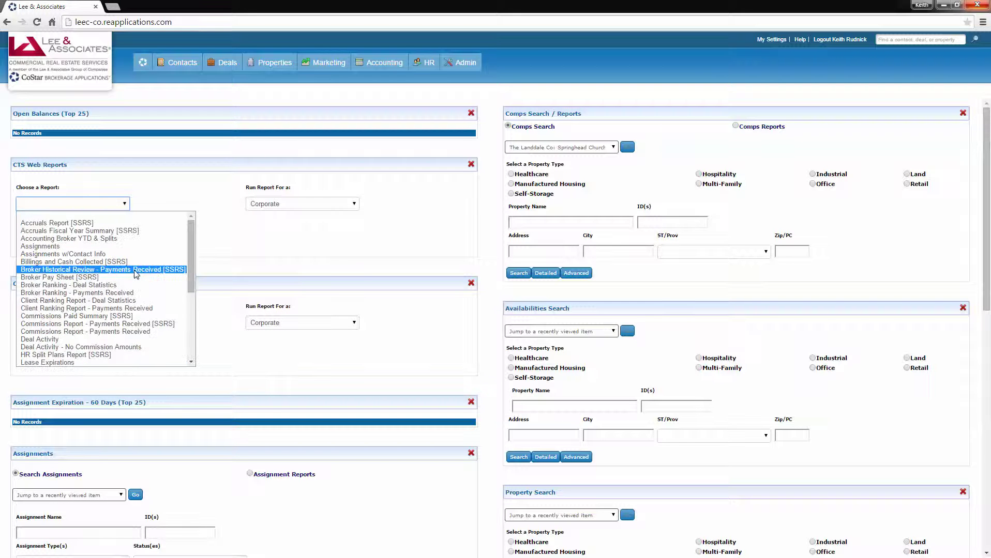
pyautogui.click(316, 237)
# - Set CTS Web Reports to run for Broker and check the report choices there and in CTS Receivables
pyautogui.click(306, 209)
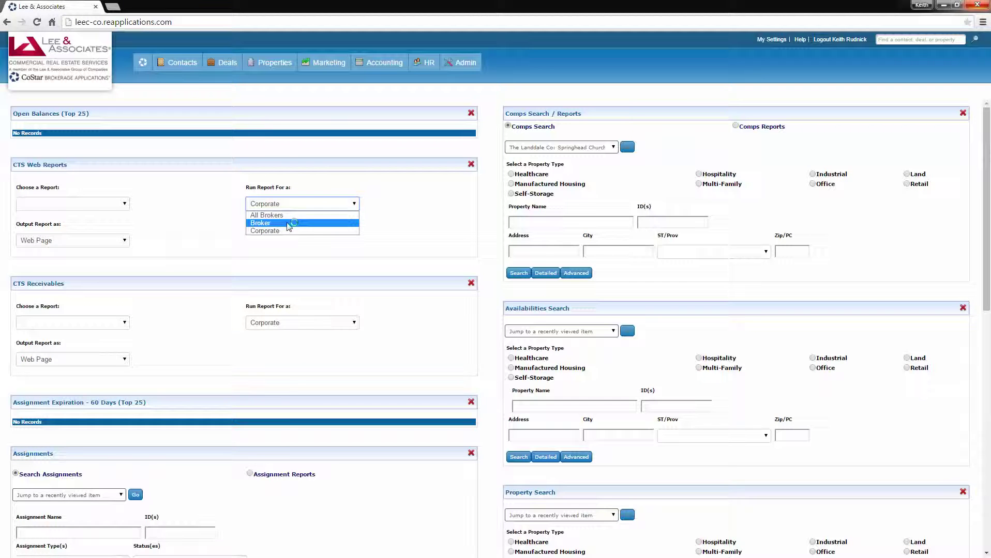
pyautogui.click(288, 223)
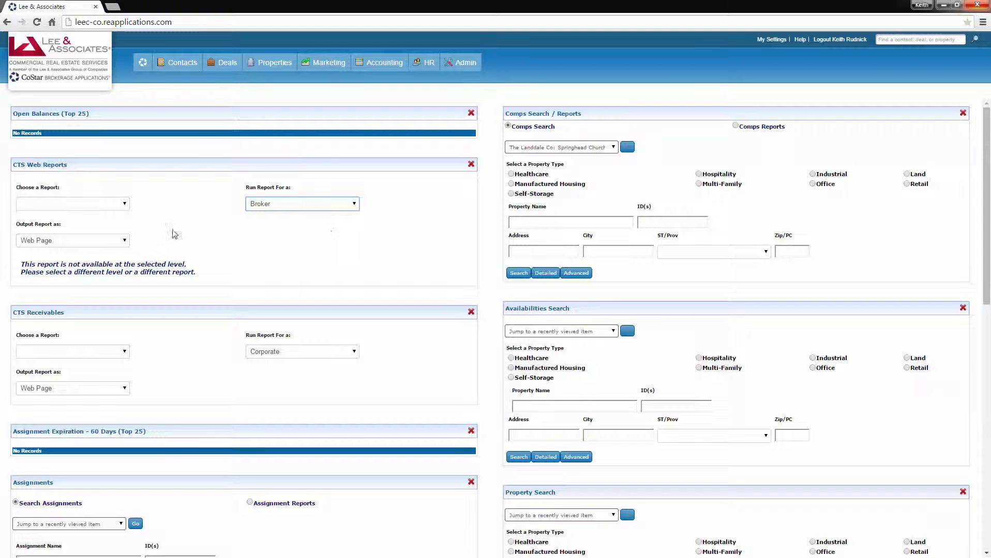
pyautogui.click(122, 205)
pyautogui.click(256, 222)
pyautogui.click(49, 352)
pyautogui.click(175, 325)
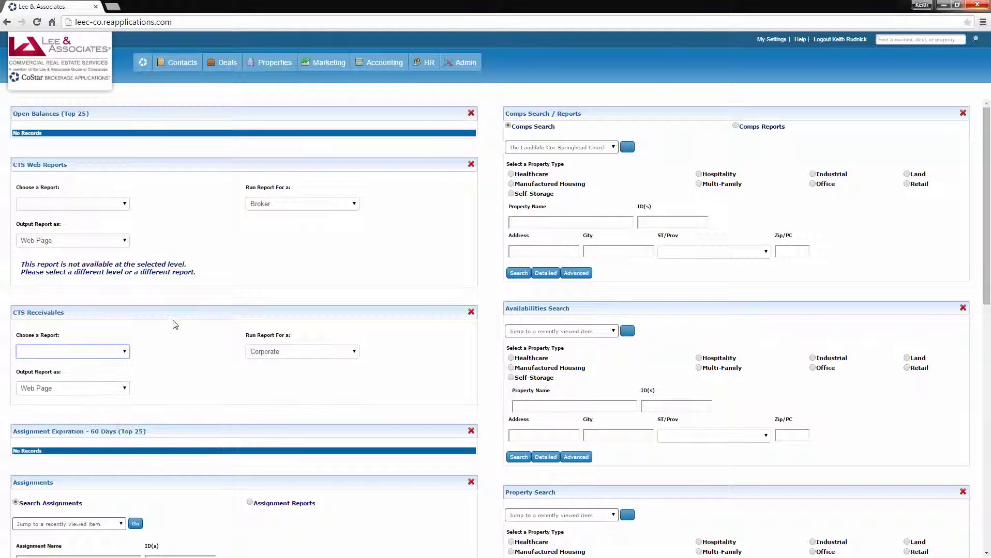
# - Move the Broker Statistics widget on the main dashboard below Property Search
pyautogui.scroll(-3, 175, 325)
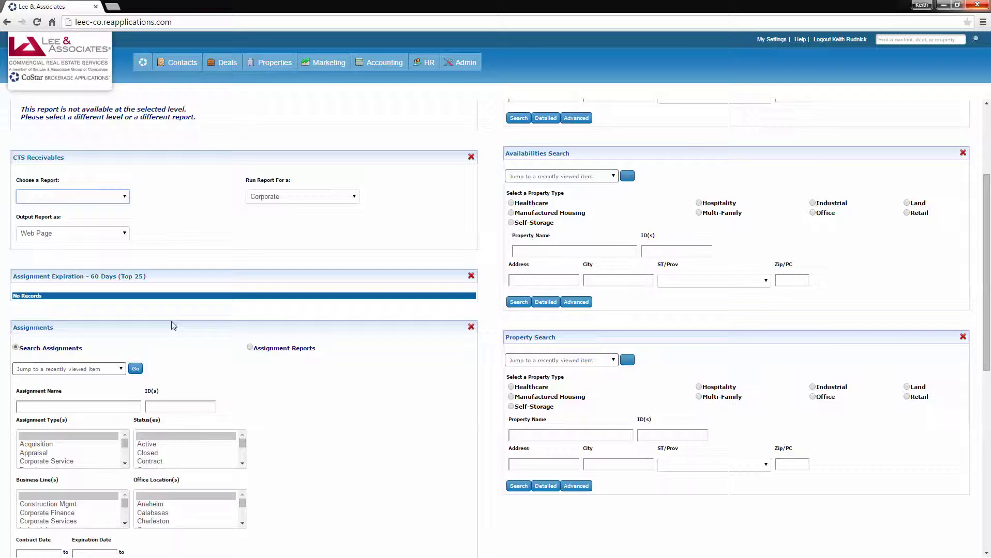
pyautogui.scroll(-10, 174, 326)
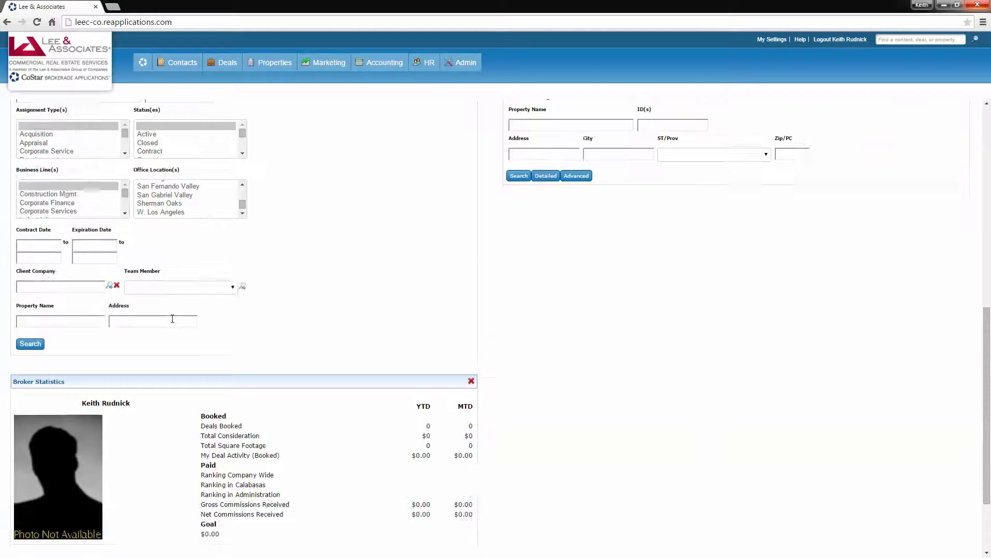
pyautogui.scroll(-2, 176, 318)
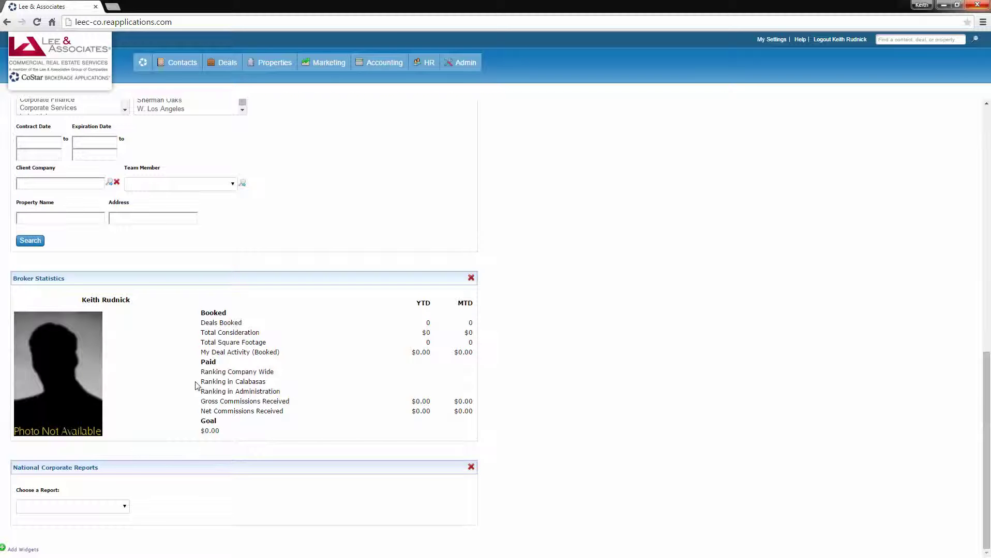
pyautogui.moveTo(418, 274); pyautogui.dragTo(744, 186)
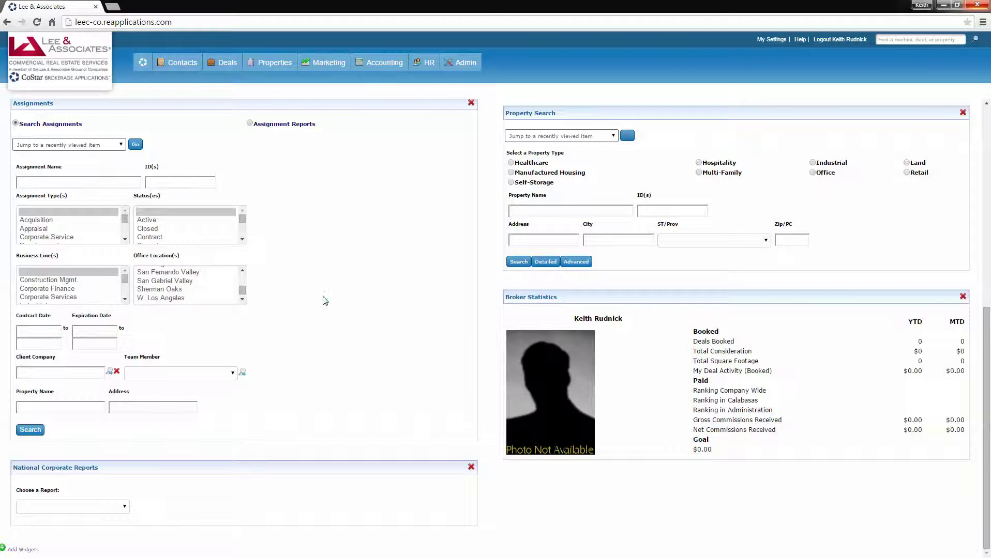
# - Examine the widgets available in the Properties category for the main dashboard, and return to the dashboard
pyautogui.click(27, 551)
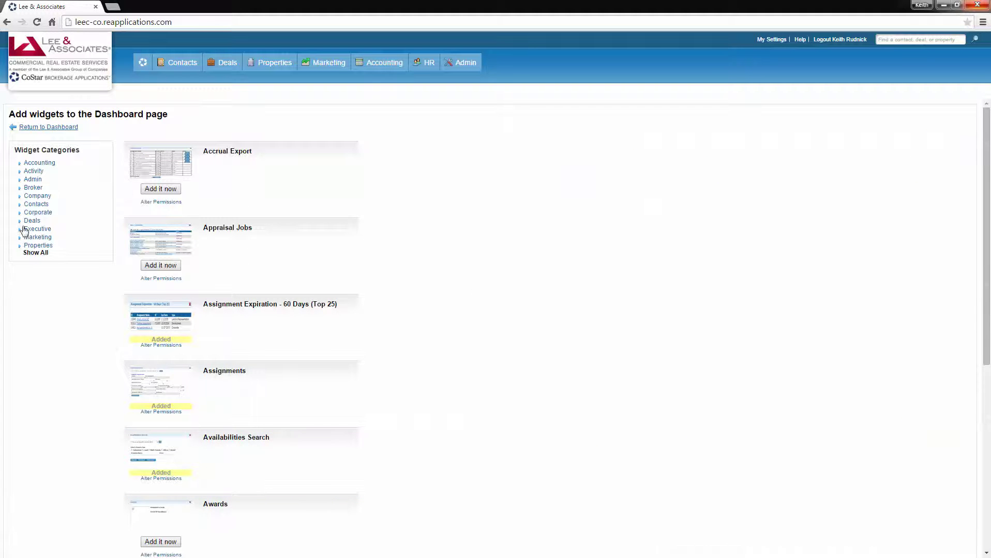
pyautogui.click(33, 246)
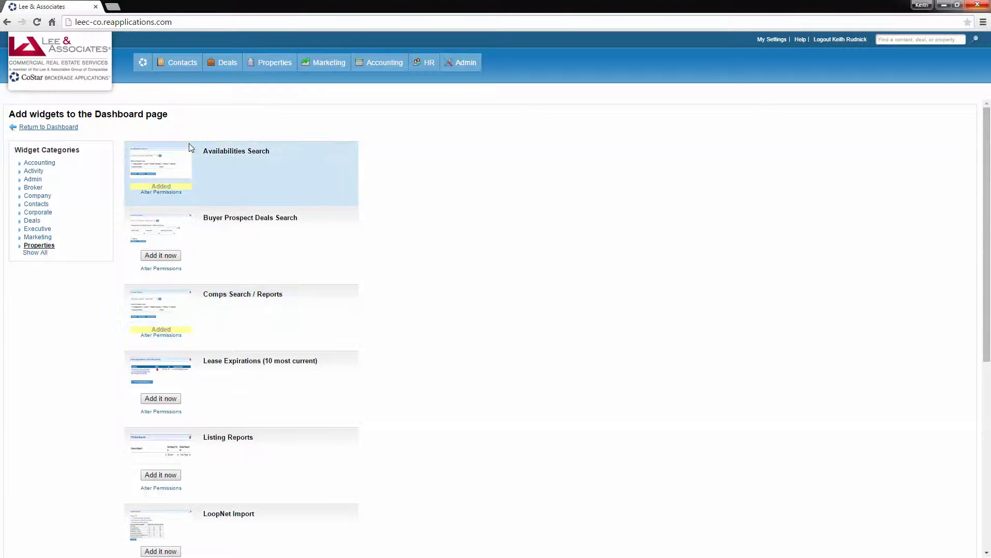
pyautogui.scroll(-2, 235, 313)
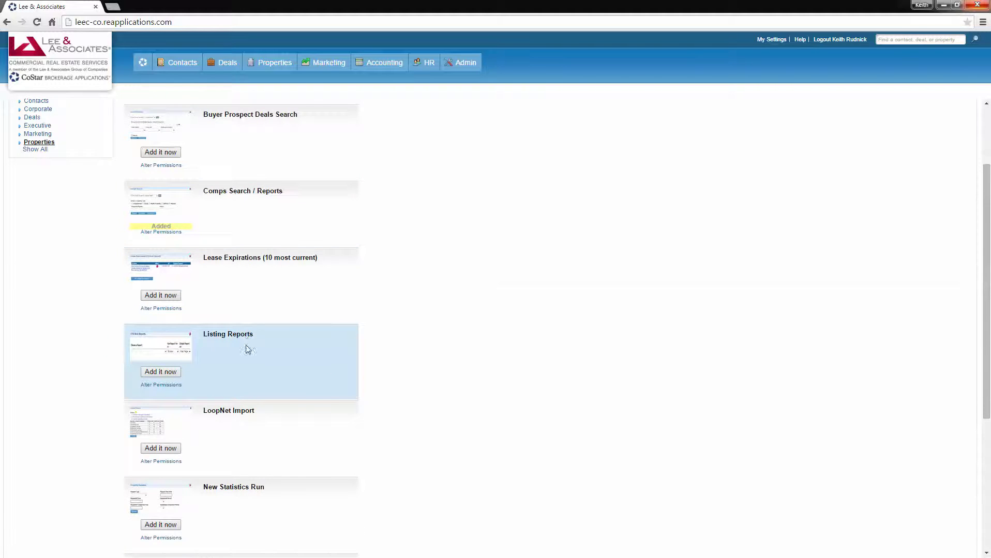
pyautogui.scroll(-2, 242, 358)
pyautogui.scroll(-2, 252, 412)
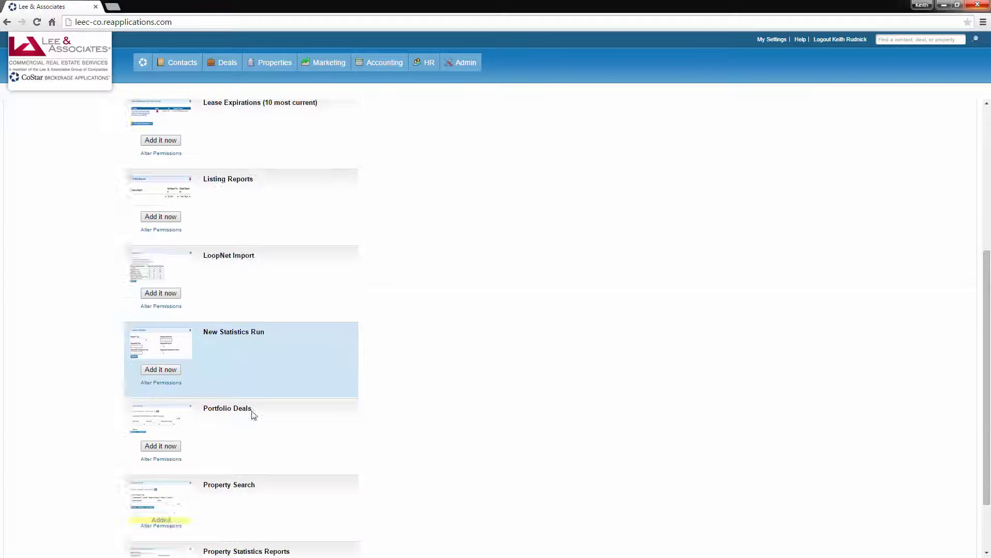
pyautogui.scroll(-1, 252, 409)
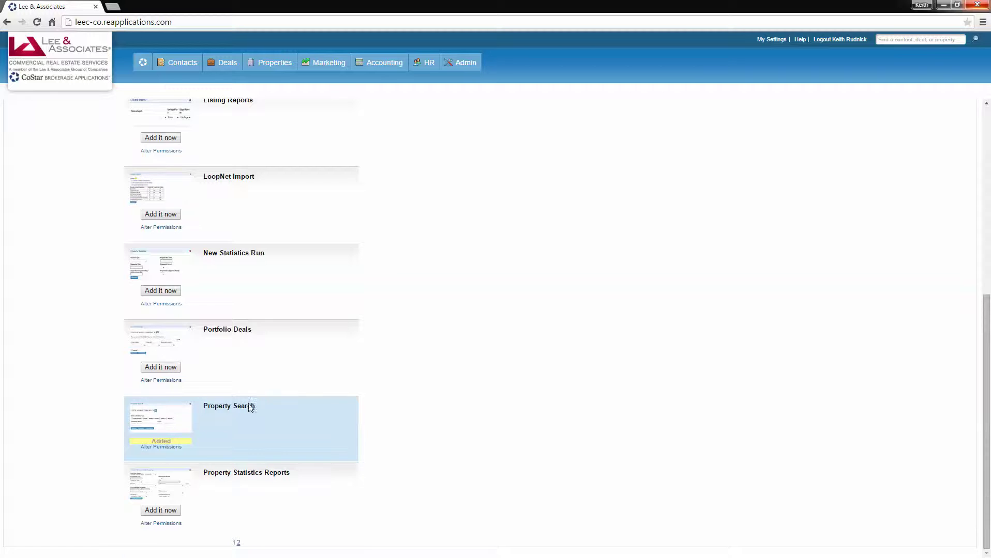
pyautogui.scroll(7, 250, 403)
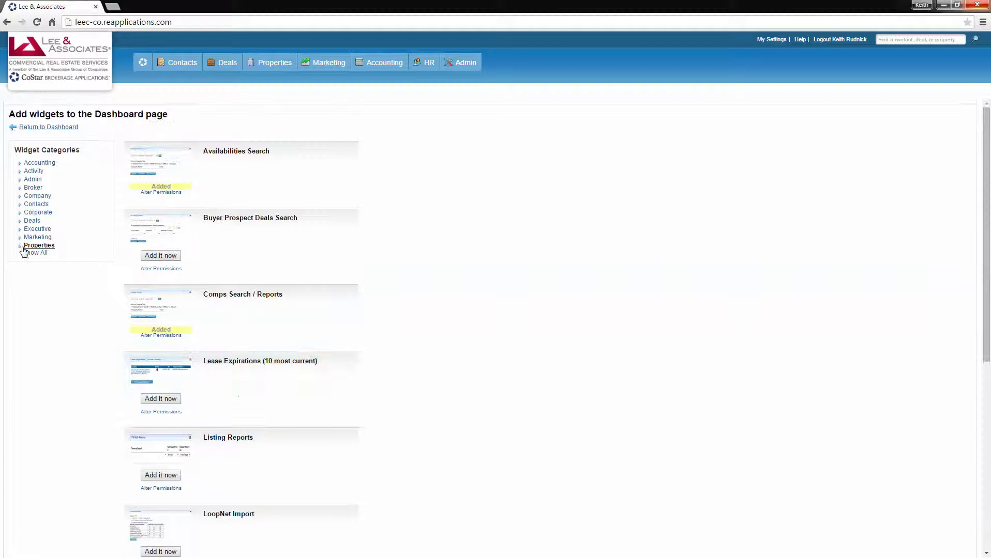
pyautogui.click(57, 128)
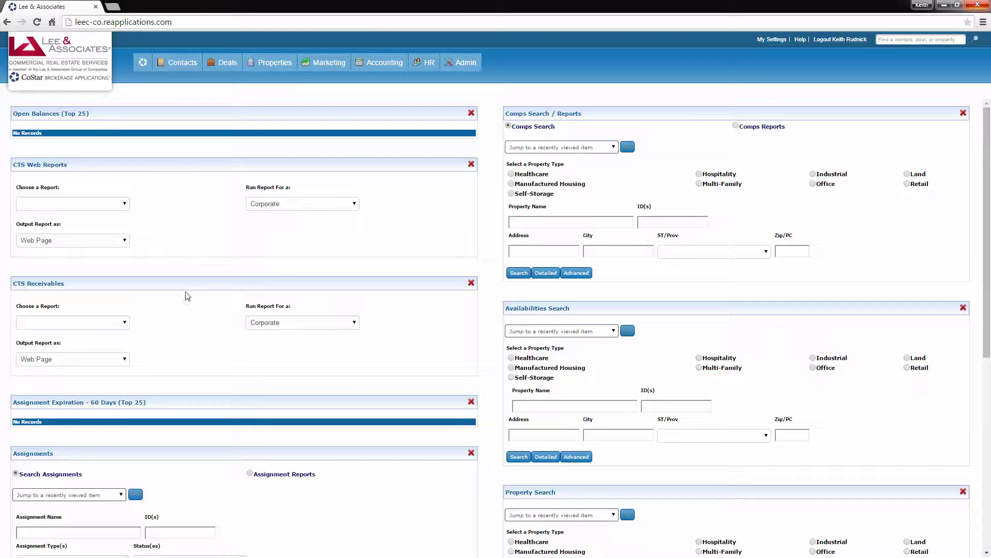
# - Add the My Favorite Saved Searches widget from the Activity category to the main dashboard
pyautogui.scroll(-5, 204, 330)
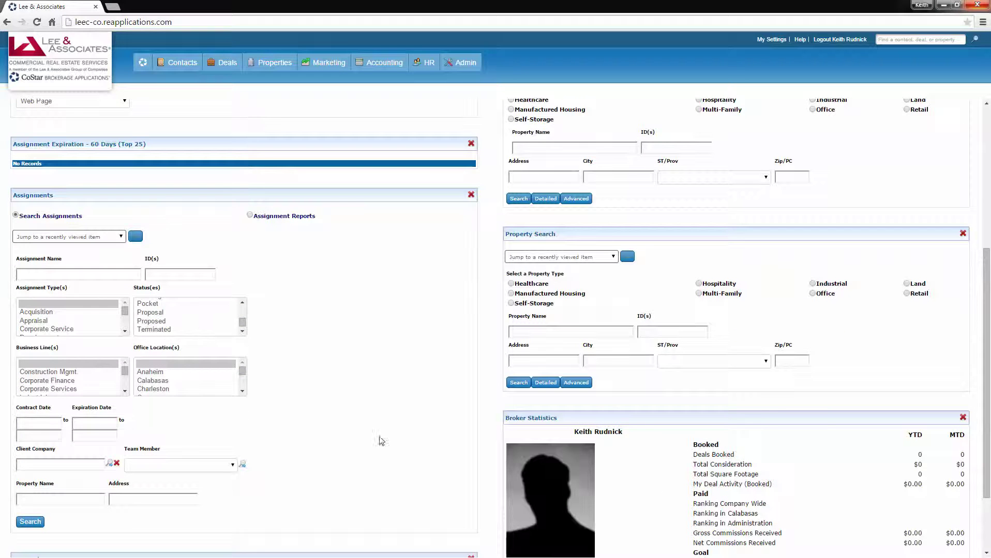
pyautogui.scroll(-3, 774, 500)
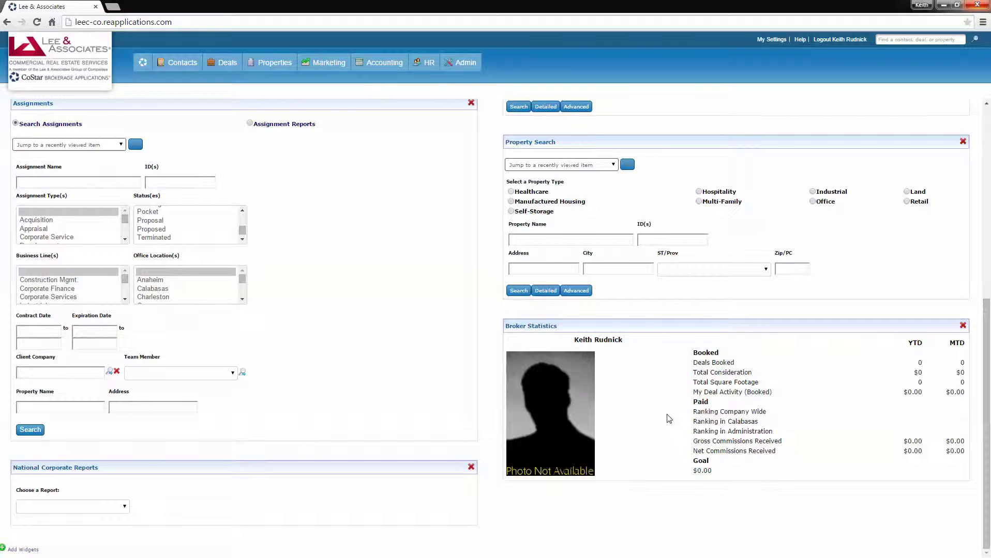
pyautogui.click(23, 550)
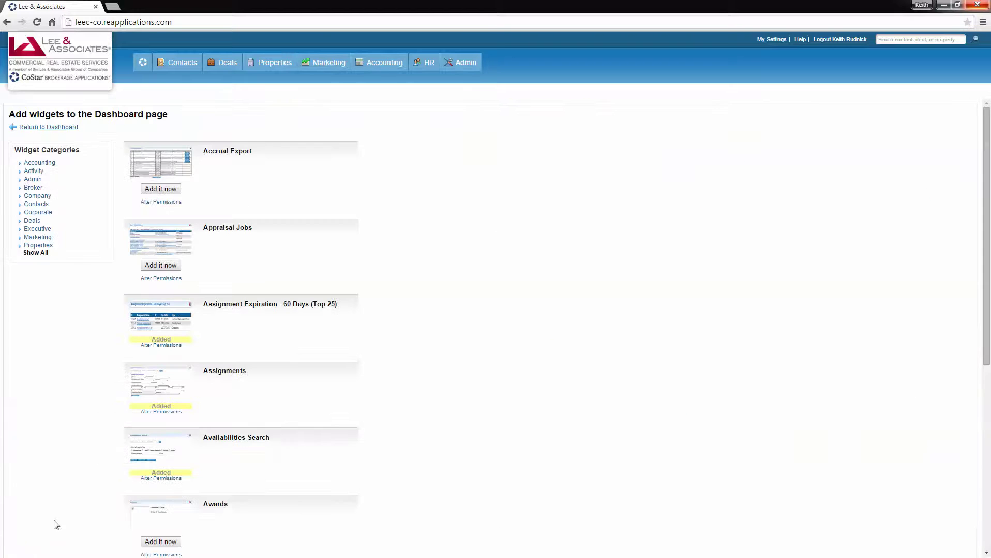
pyautogui.click(33, 179)
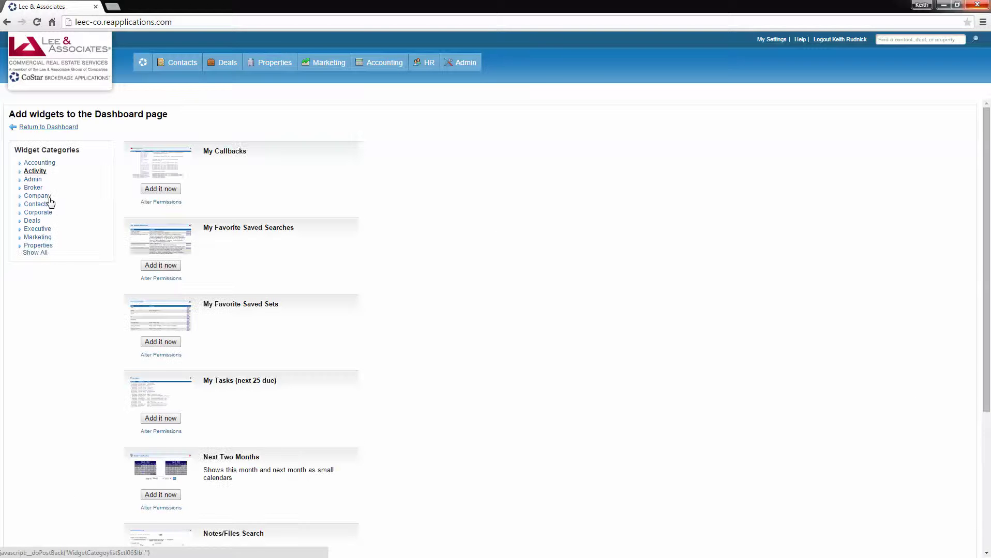
pyautogui.click(157, 266)
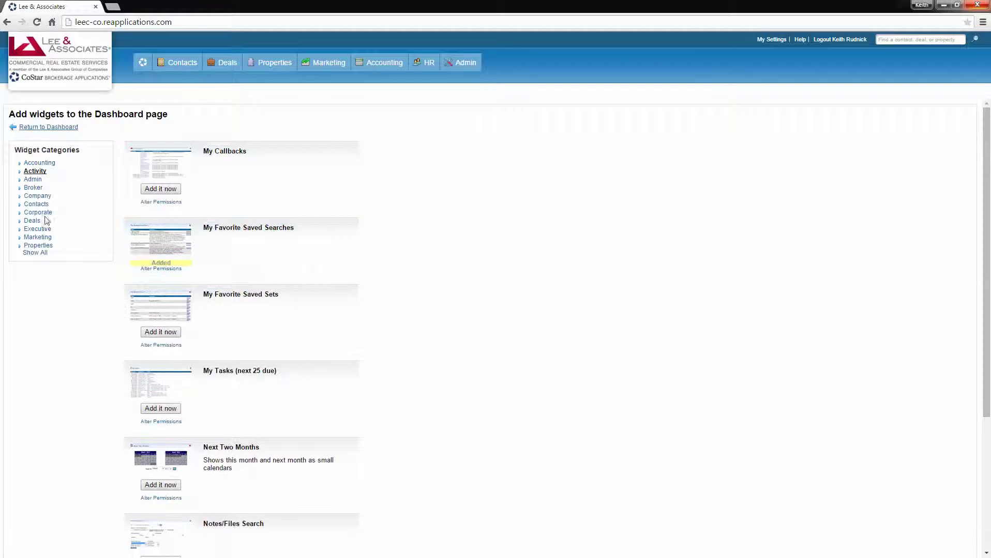
# - Add the Commissions Paid (10 Most Recent Payment Received) widget from the Broker category to the main dashboard
pyautogui.click(33, 187)
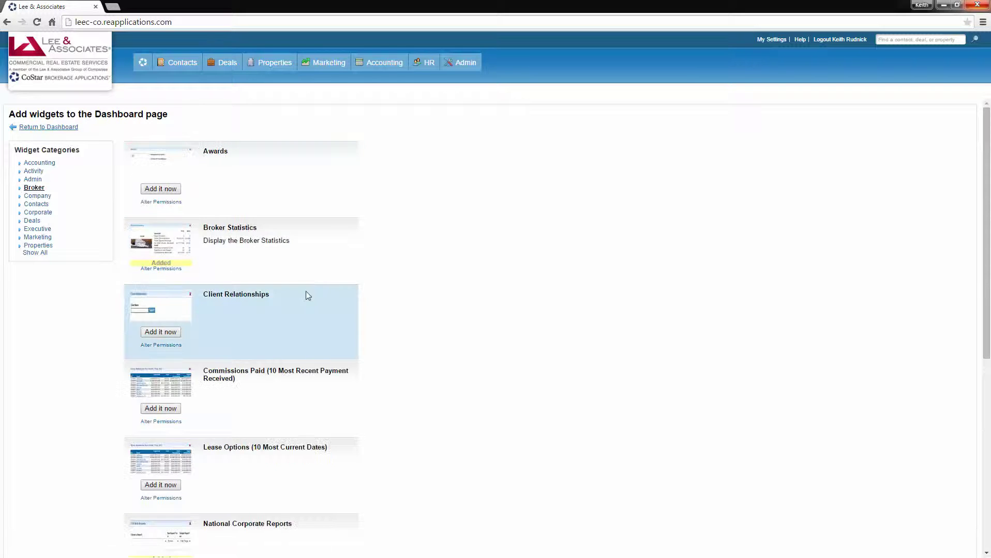
pyautogui.click(159, 409)
pyautogui.scroll(-3, 262, 460)
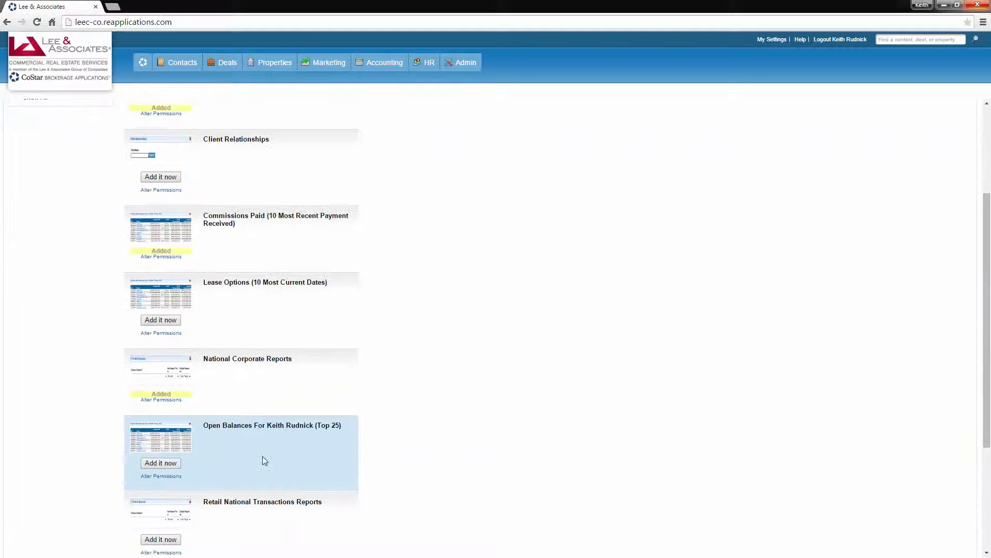
# - Add the broker's own Open Balances (Top 25) widget to the main dashboard and return to the dashboard
pyautogui.click(153, 468)
pyautogui.scroll(-3, 217, 464)
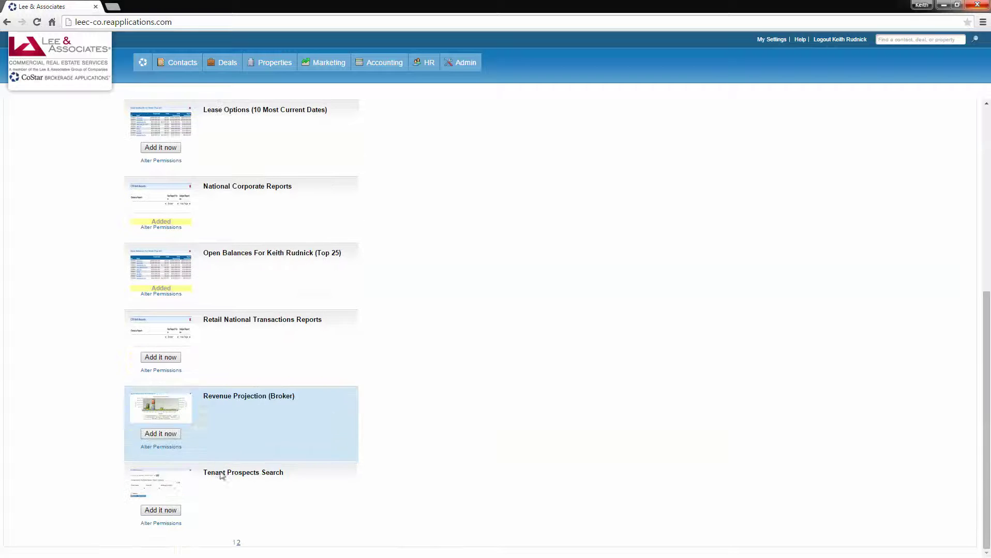
pyautogui.click(155, 78)
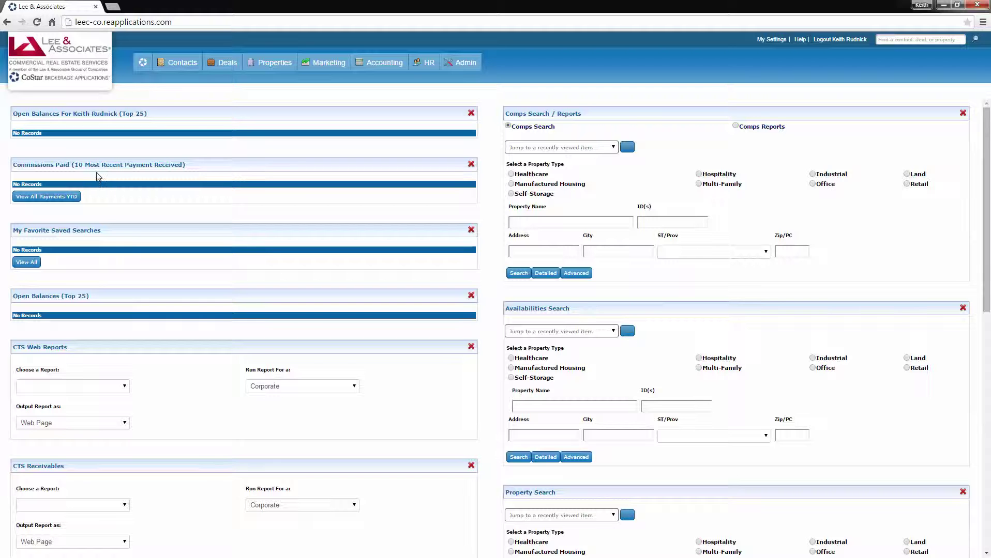
# - Move the Broker Statistics widget from below Property Search to the other column, below CTS Web Reports
pyautogui.scroll(-2, 104, 181)
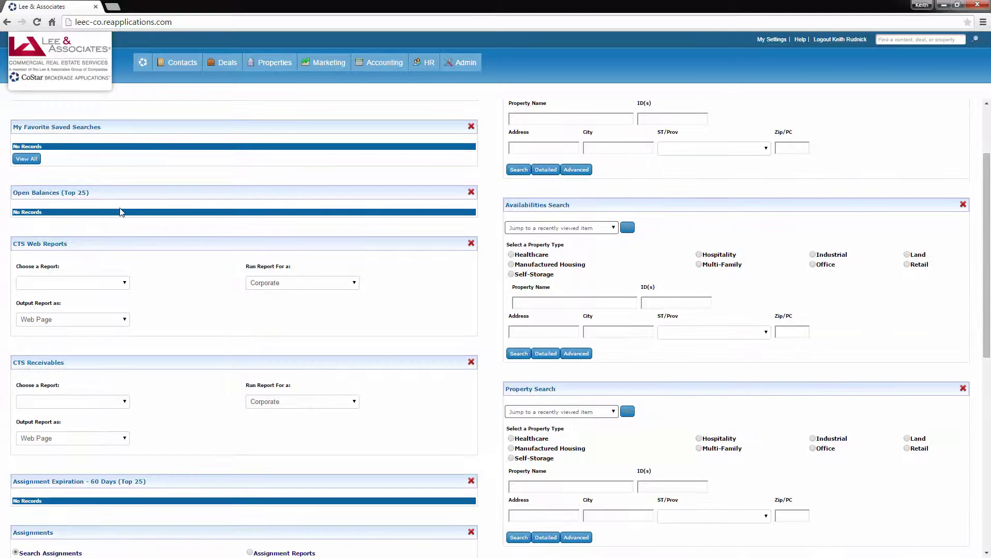
pyautogui.scroll(-4, 160, 227)
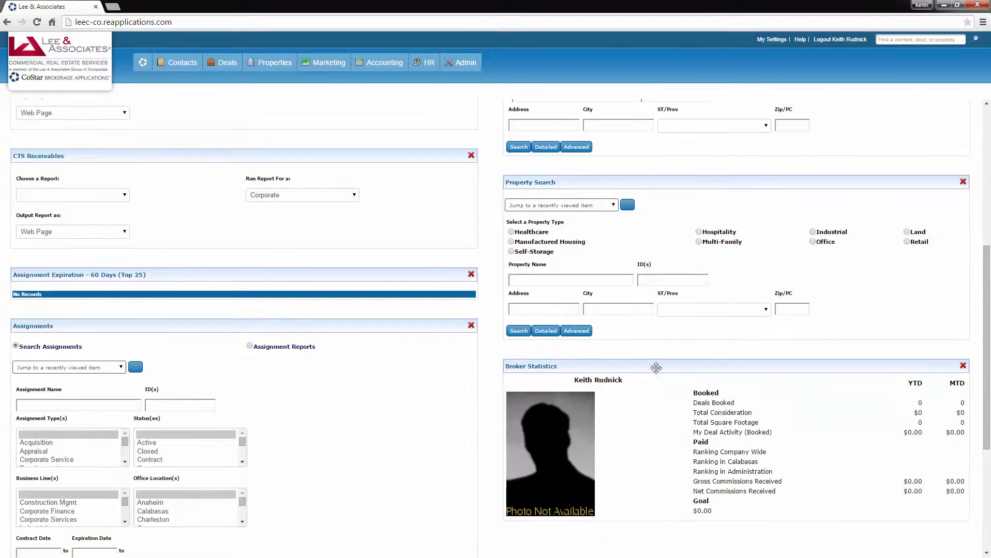
pyautogui.moveTo(650, 367); pyautogui.dragTo(155, 159)
# - Remove the Availabilities Search, Property Search and Comps Search / Reports widgets from the main dashboard
pyautogui.scroll(5, 194, 198)
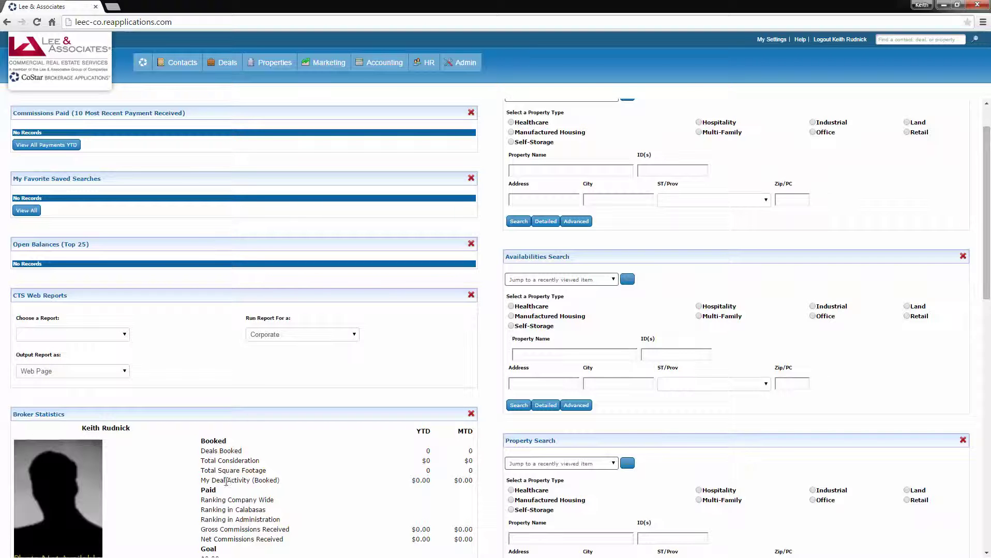
pyautogui.click(962, 257)
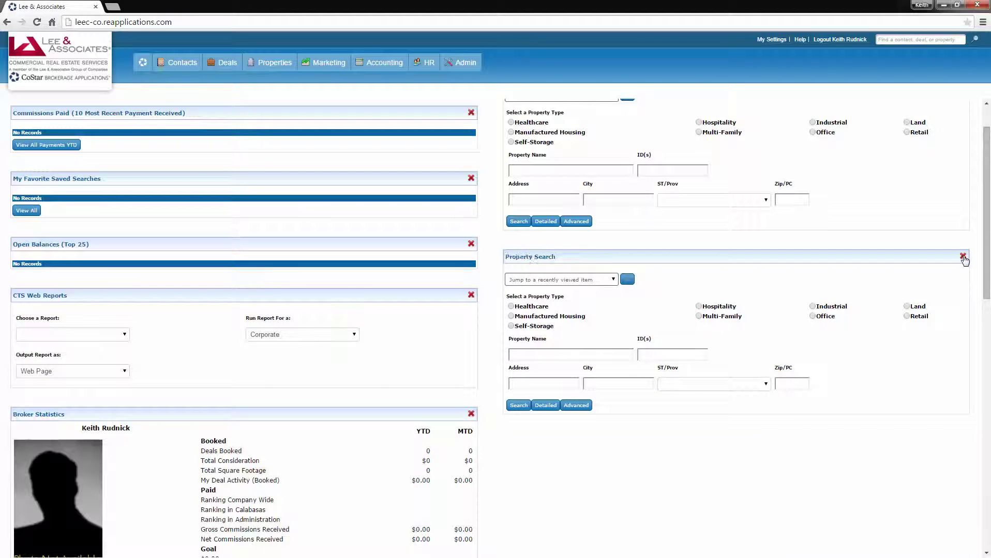
pyautogui.click(963, 257)
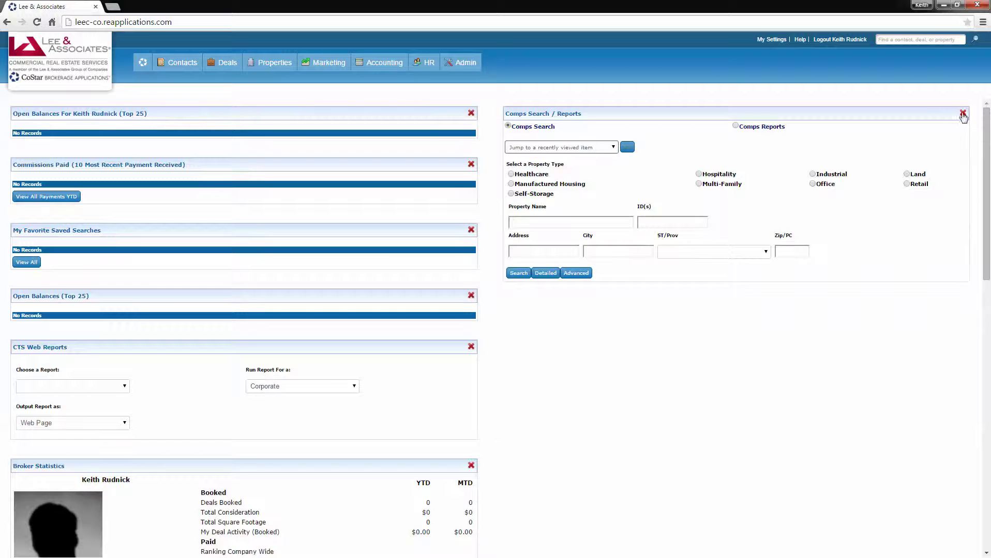
pyautogui.click(962, 113)
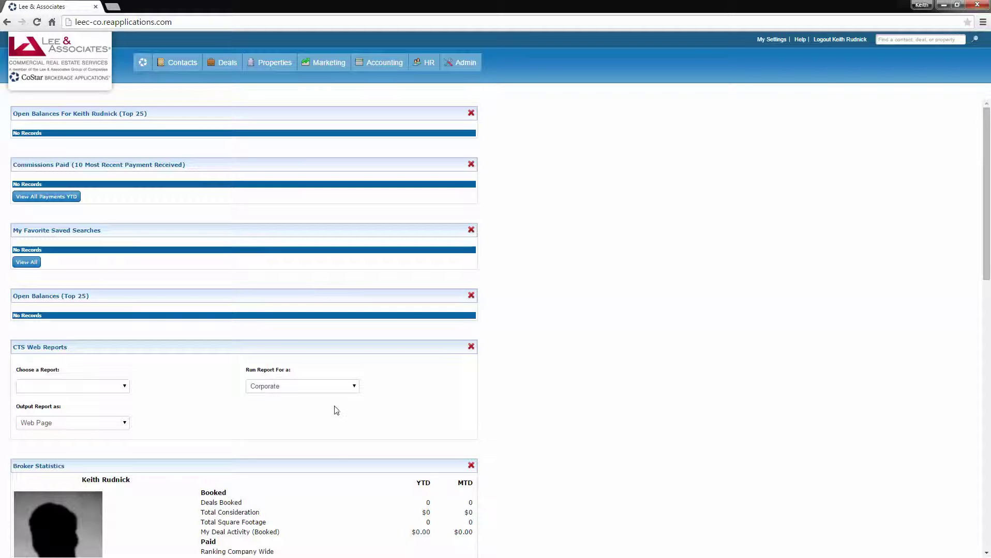
# - Move the Broker Statistics widget from below CTS Web Reports into the empty second dashboard column
pyautogui.scroll(-2, 364, 413)
pyautogui.scroll(-1, 364, 413)
pyautogui.moveTo(318, 312); pyautogui.dragTo(792, 180)
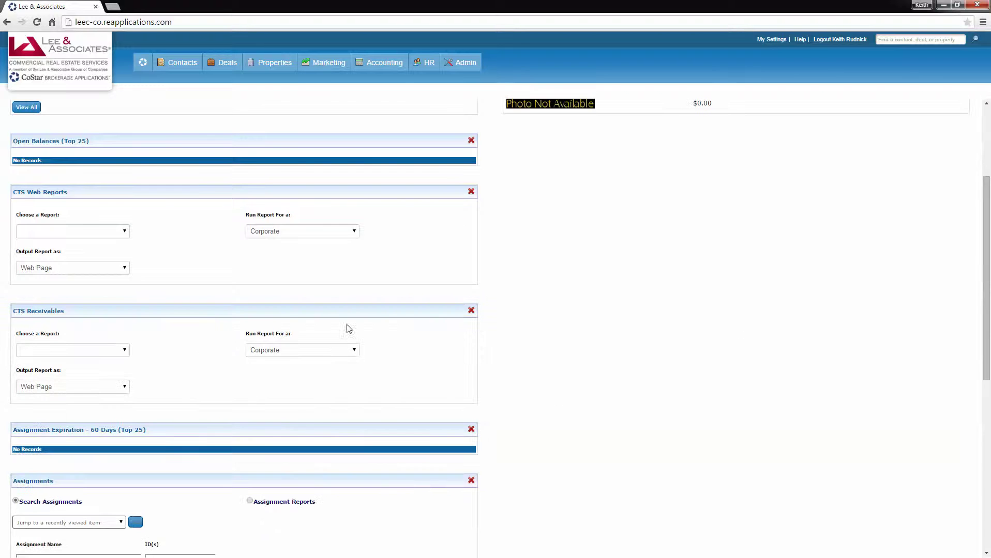
# - Remove the Assignment Expiration - 60 Days and Assignments widgets, and move National Corporate Reports below Broker Statistics
pyautogui.click(471, 429)
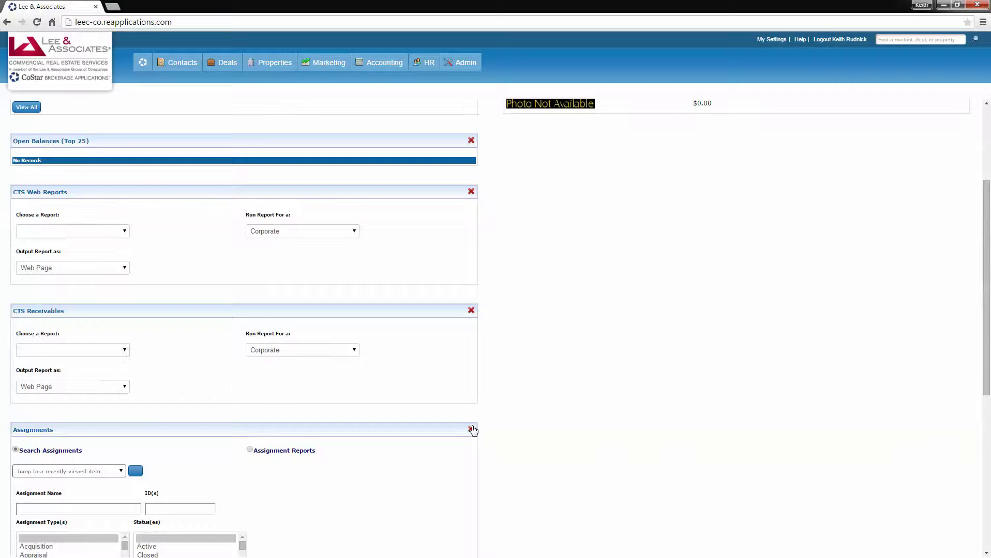
pyautogui.click(471, 429)
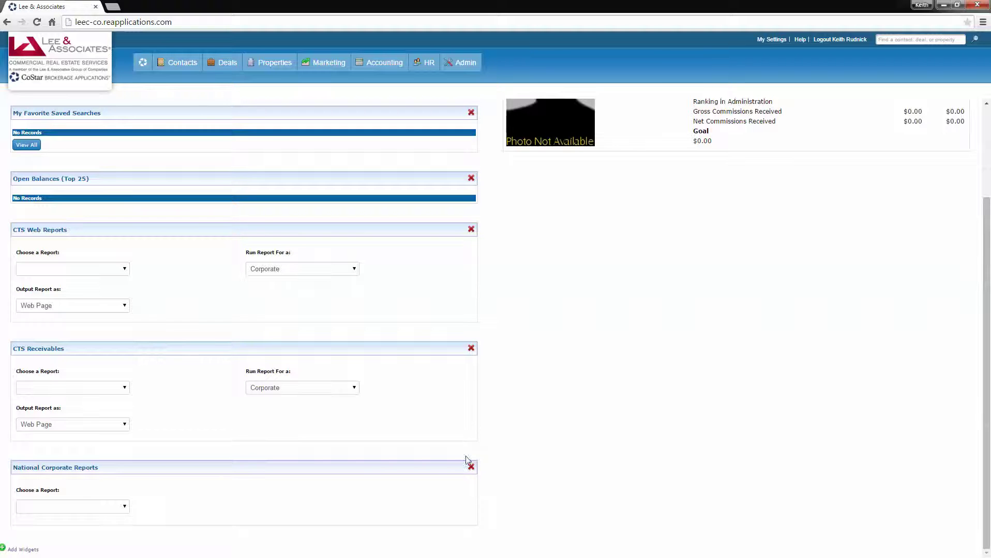
pyautogui.moveTo(357, 471); pyautogui.dragTo(792, 250)
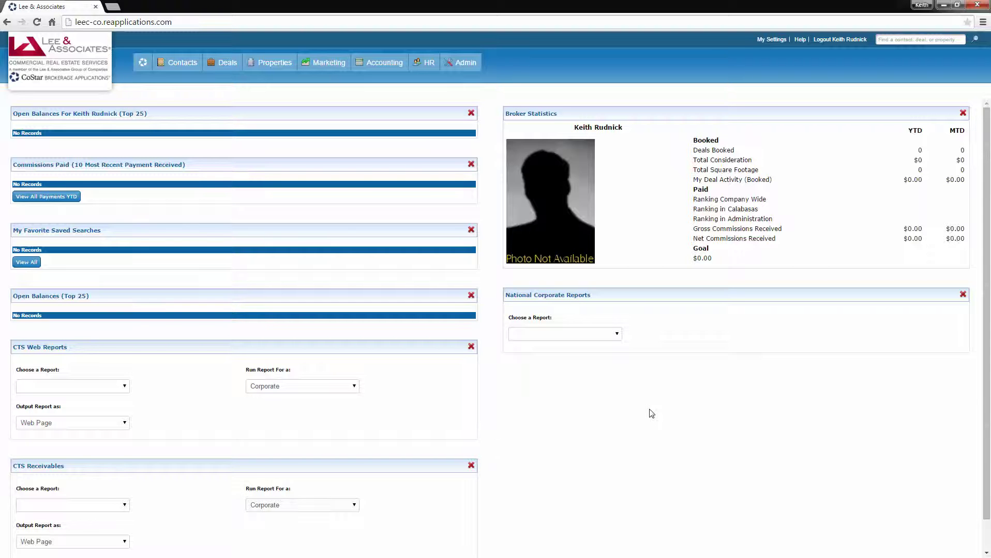
# - Open the most recently viewed availability for editing and expand all of its property detail sections
pyautogui.click(276, 61)
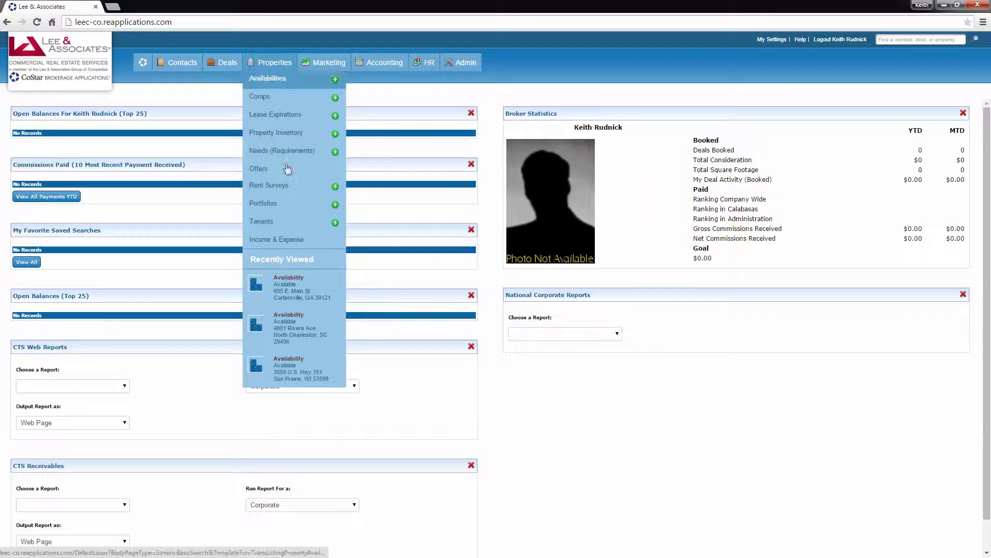
pyautogui.click(283, 291)
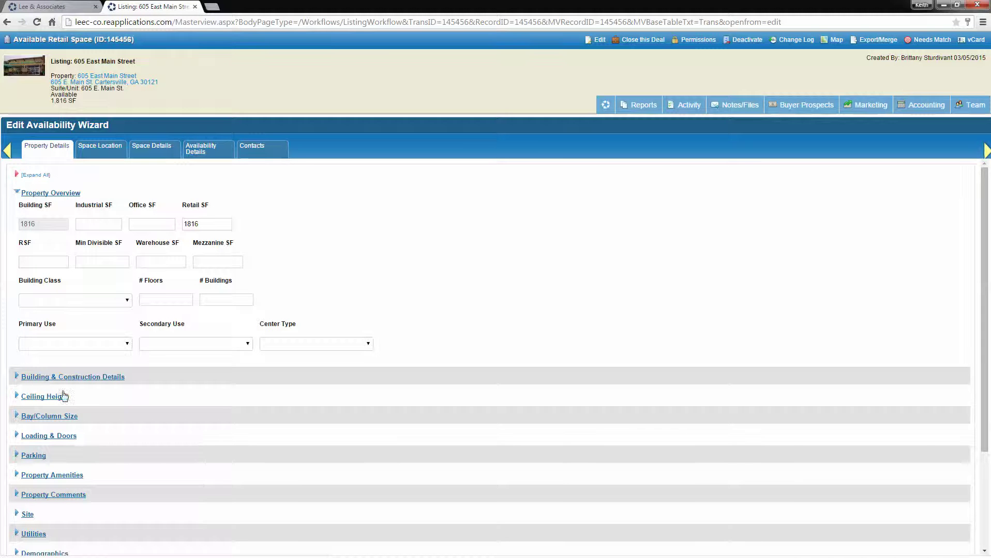
pyautogui.click(31, 177)
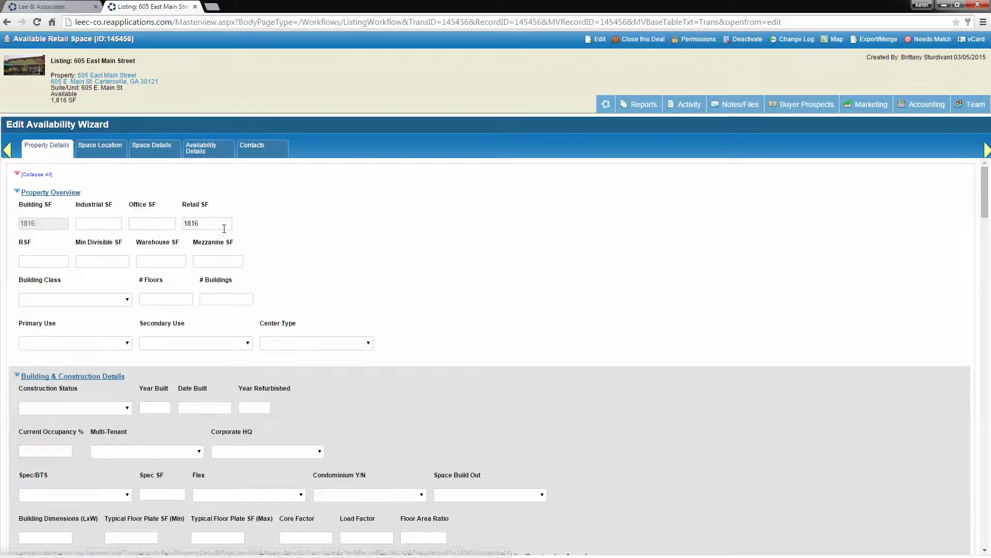
# - Examine the choices offered for exterior type, roof type, deck and heat in the building and construction details, and close the listing
pyautogui.scroll(-5, 224, 229)
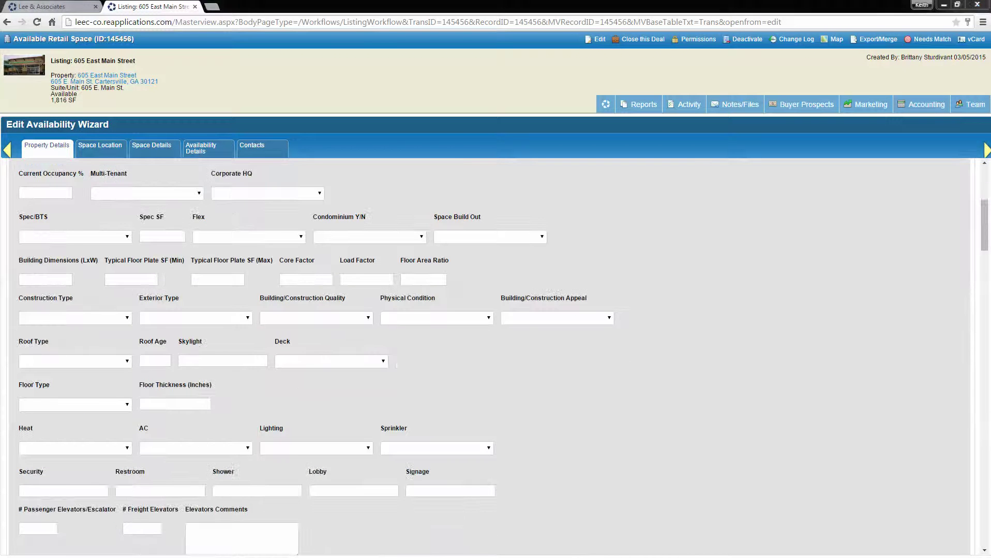
pyautogui.click(87, 318)
pyautogui.click(192, 317)
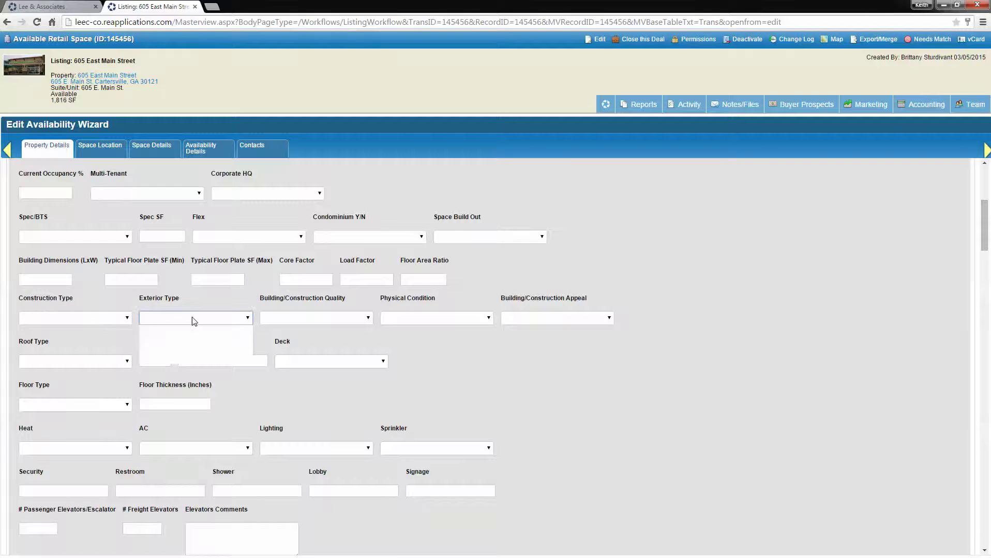
pyautogui.click(306, 317)
pyautogui.click(86, 362)
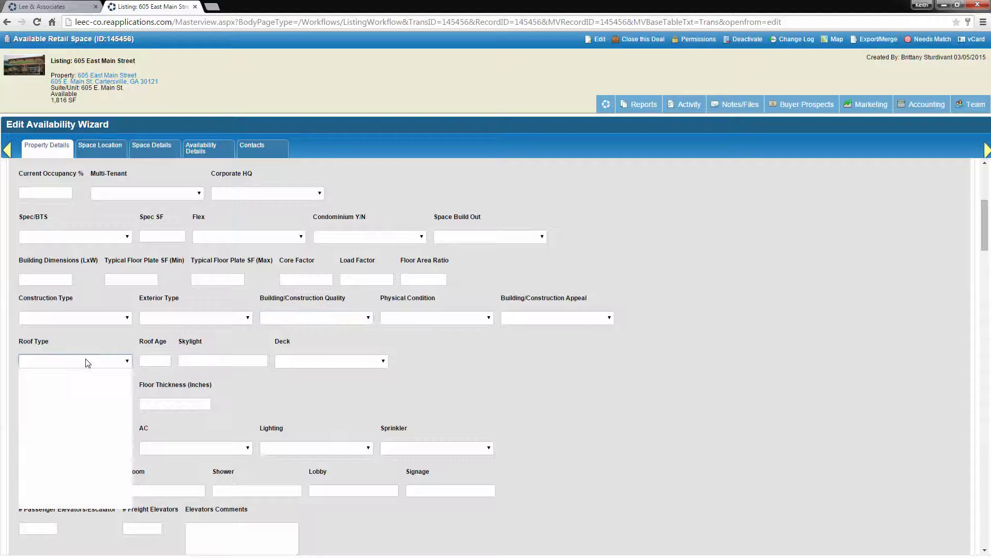
pyautogui.click(301, 363)
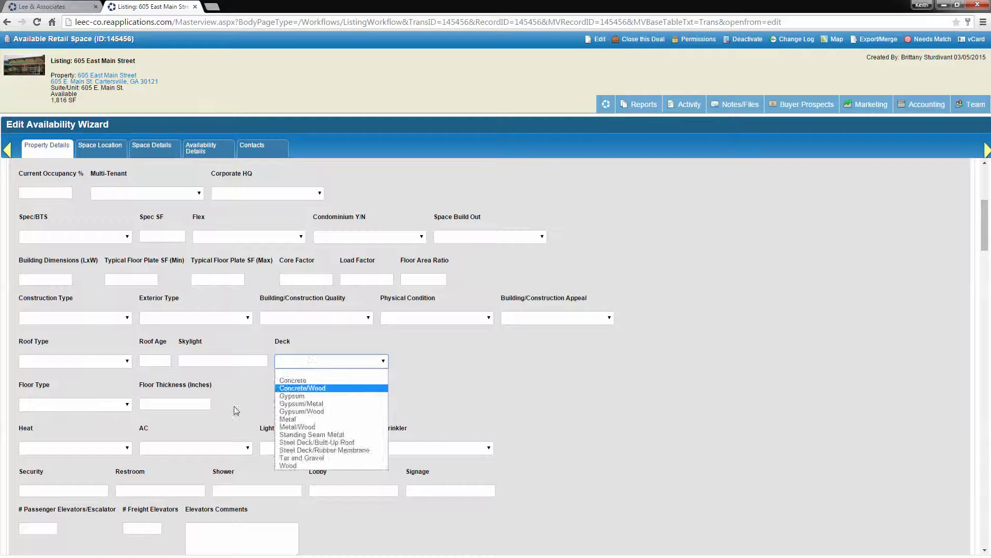
pyautogui.scroll(-3, 136, 397)
pyautogui.scroll(-1, 136, 397)
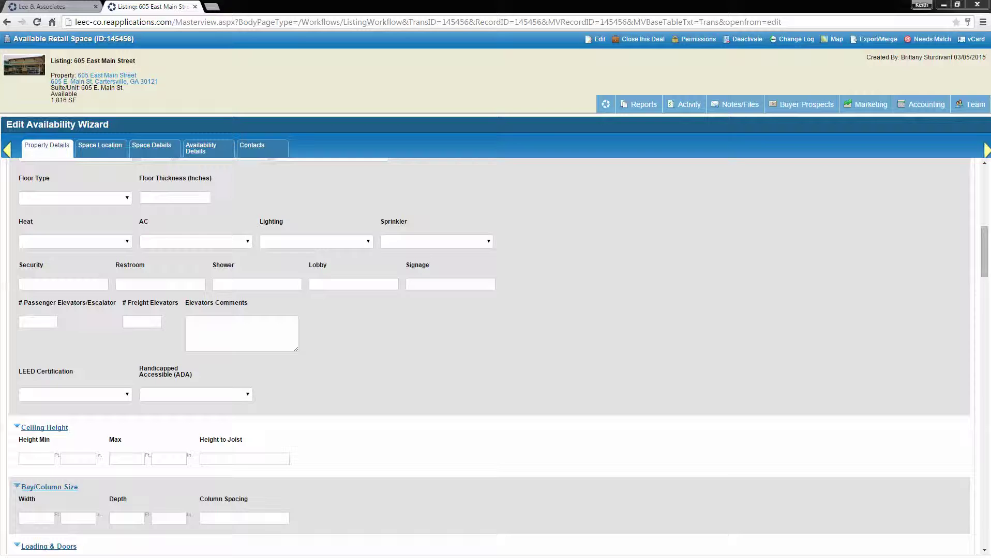
pyautogui.click(78, 242)
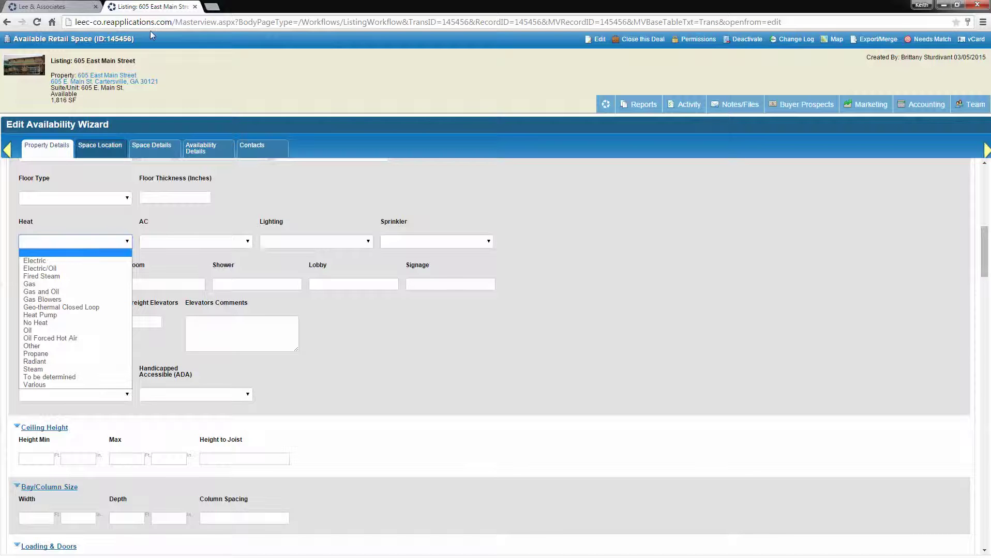
pyautogui.click(195, 7)
pyautogui.click(195, 8)
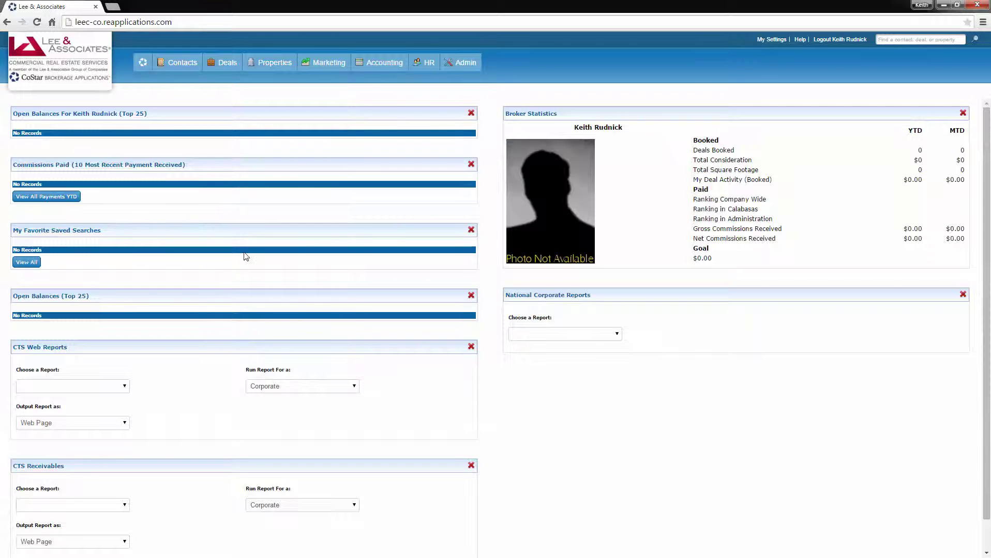
# - Open the AC category in the pulldown administration to list its entries
pyautogui.moveTo(467, 67)
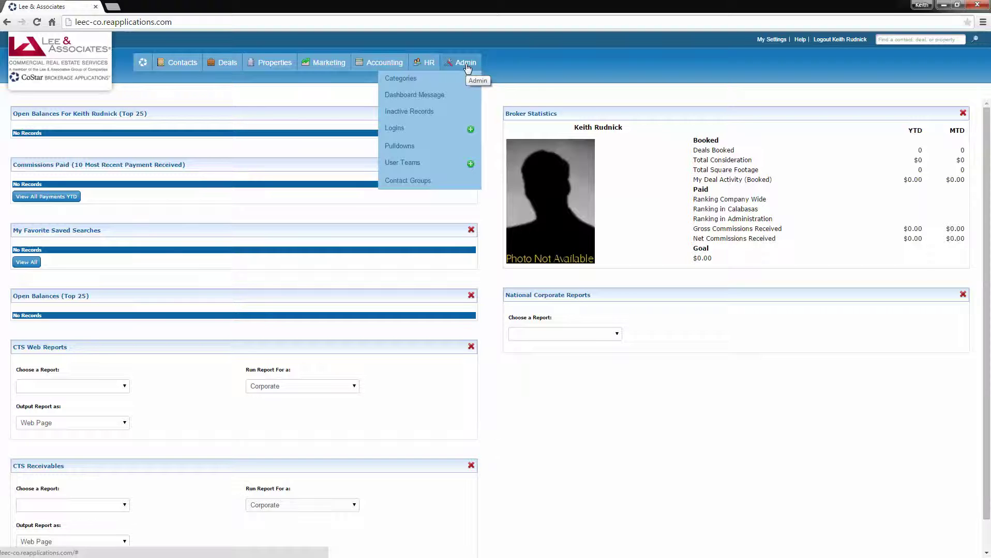
pyautogui.click(402, 148)
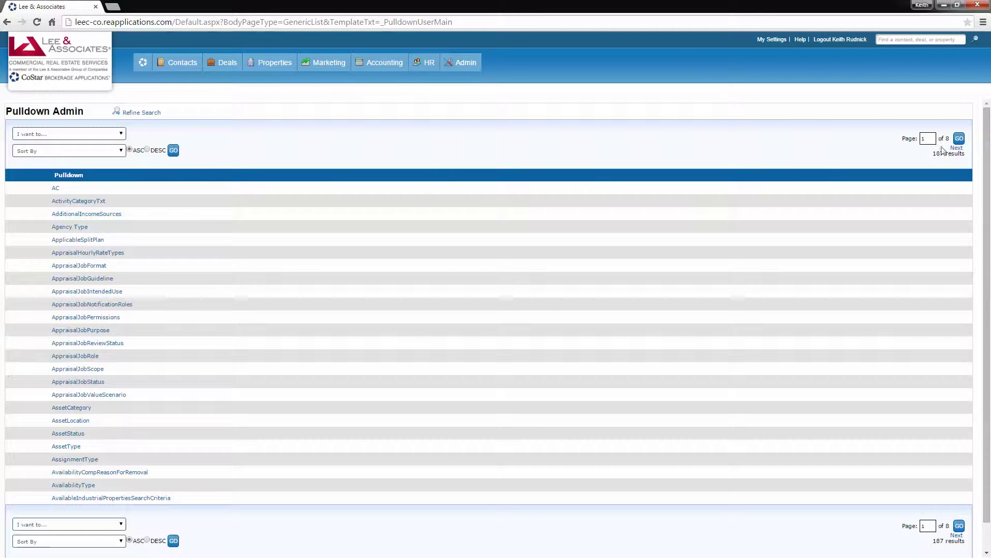
pyautogui.moveTo(945, 151); pyautogui.dragTo(921, 151)
pyautogui.click(56, 191)
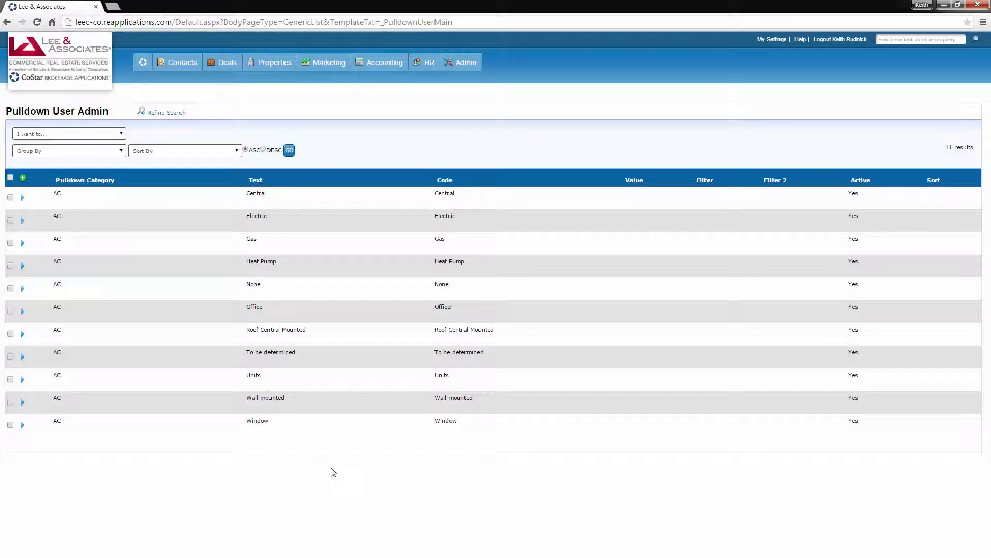
# - Add an AC pulldown entry with the text Test and code Test, set Active to Yes, and submit it
pyautogui.click(24, 181)
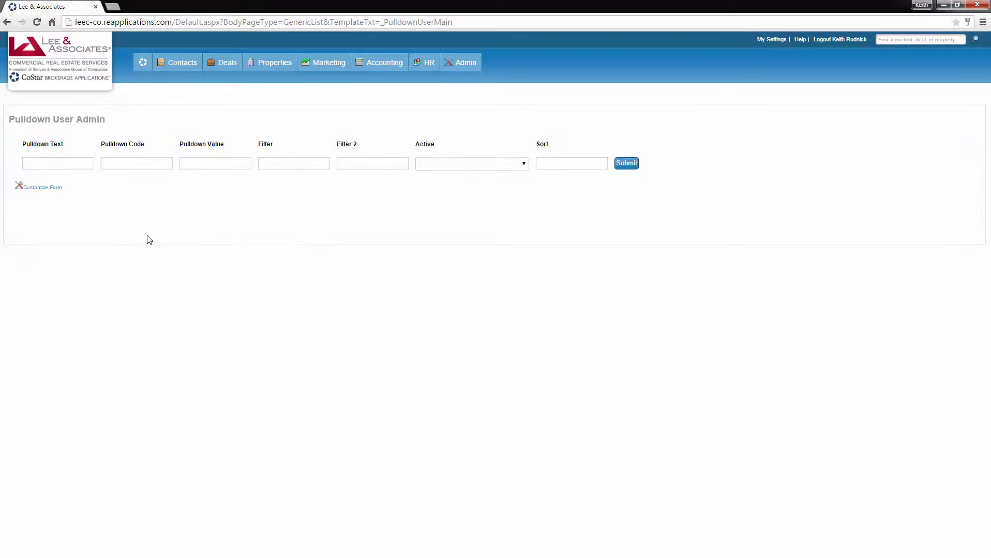
pyautogui.click(61, 164)
pyautogui.write('Test')
pyautogui.press('Tab')
pyautogui.write('Tes')
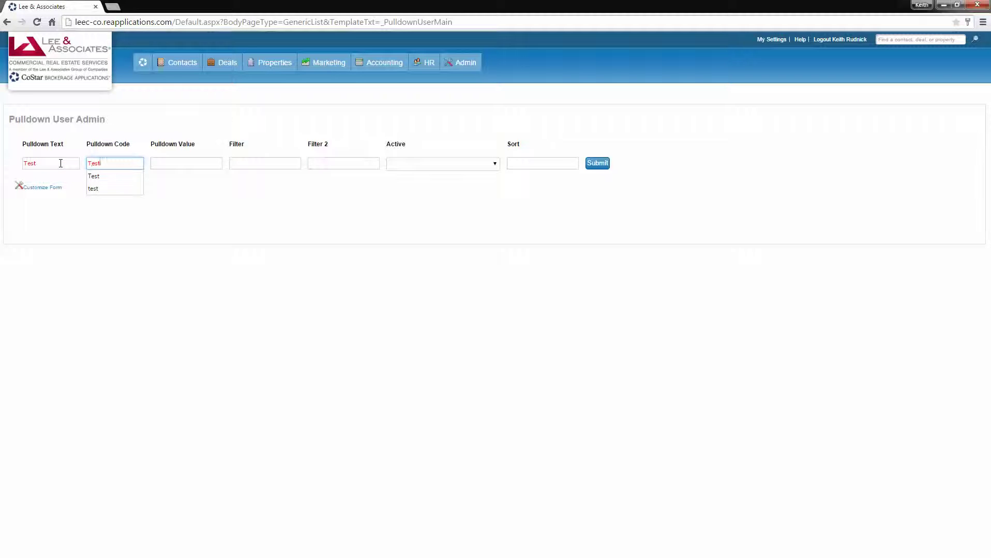
pyautogui.click(44, 170)
pyautogui.click(116, 164)
pyautogui.click(428, 167)
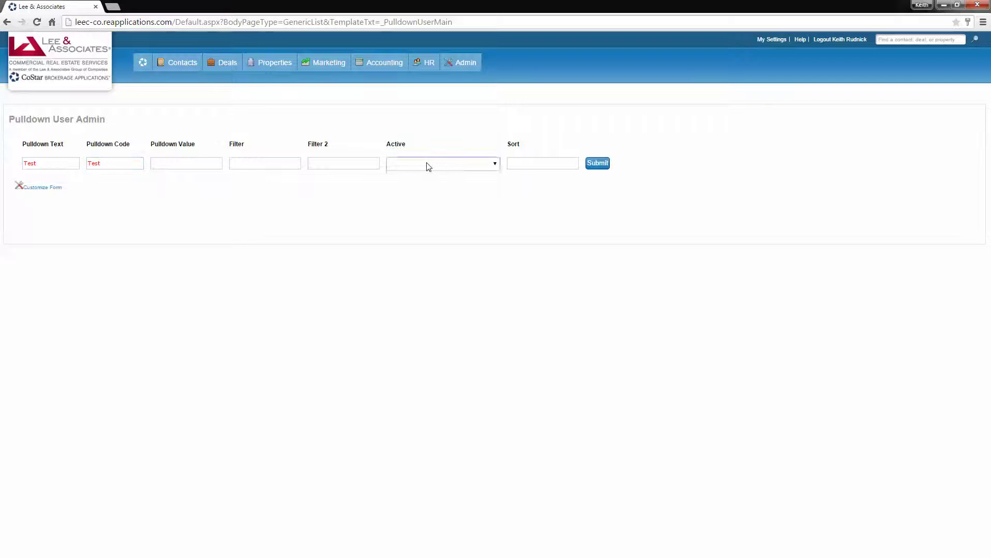
pyautogui.click(413, 193)
pyautogui.click(598, 164)
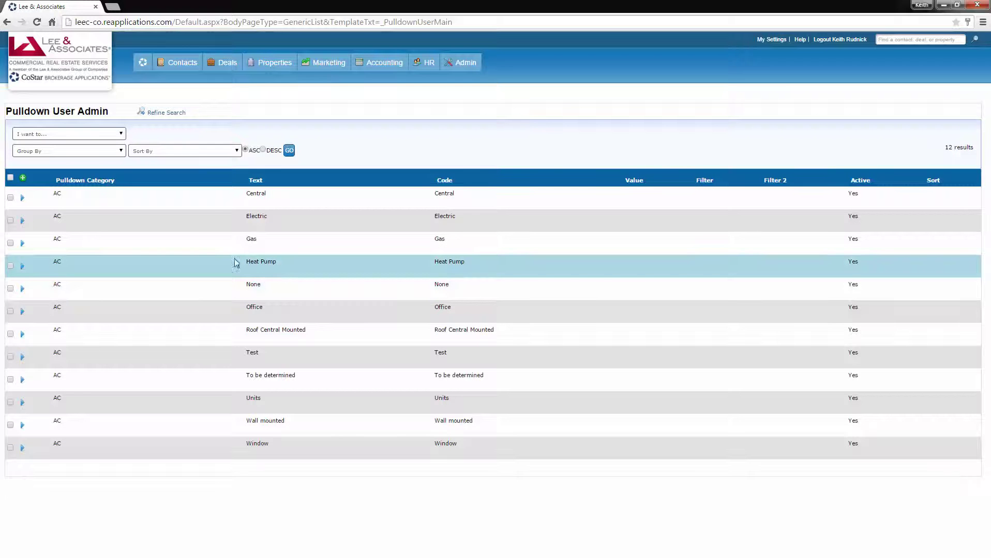
# - Reopen the most recently viewed availability in the edit wizard with all property detail sections expanded
pyautogui.moveTo(245, 69)
pyautogui.moveTo(274, 65)
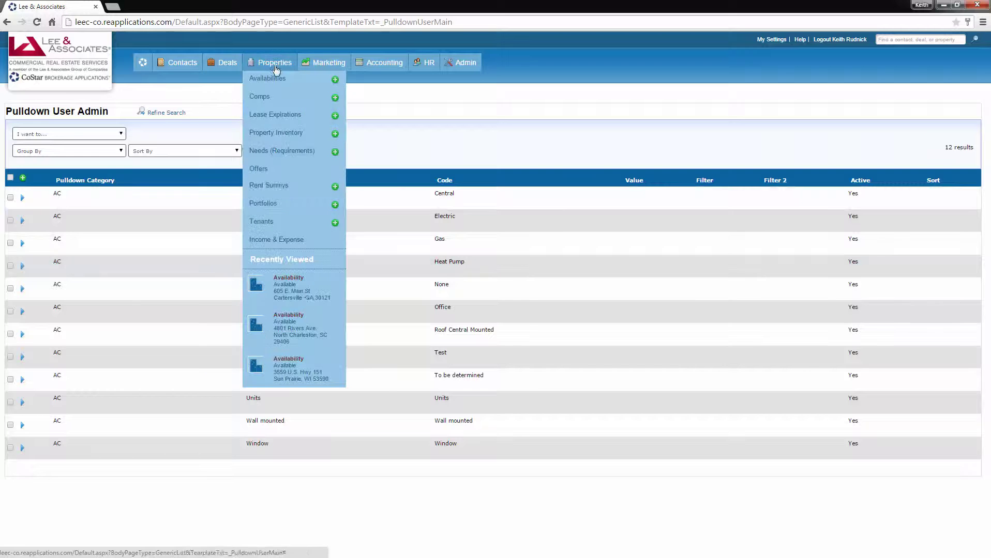
pyautogui.click(289, 283)
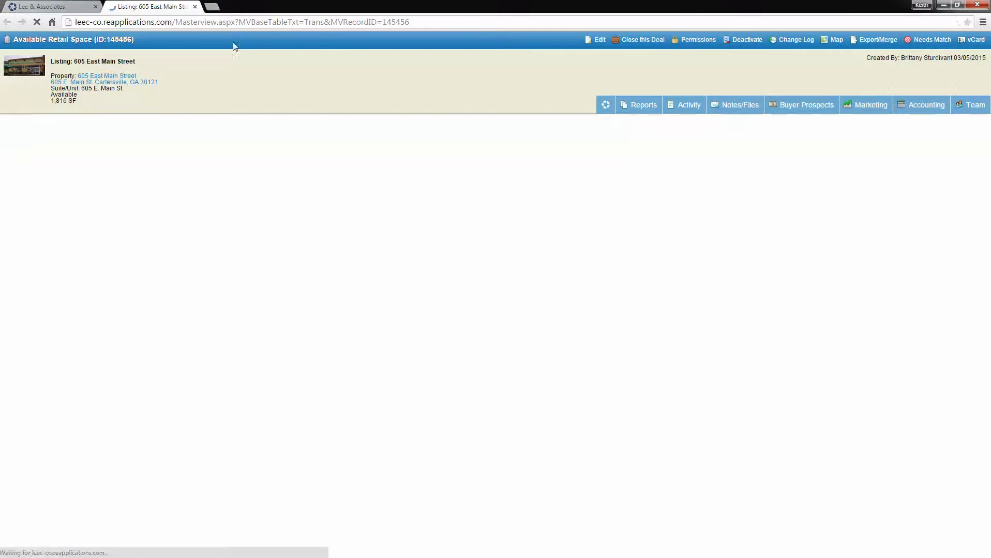
pyautogui.click(599, 41)
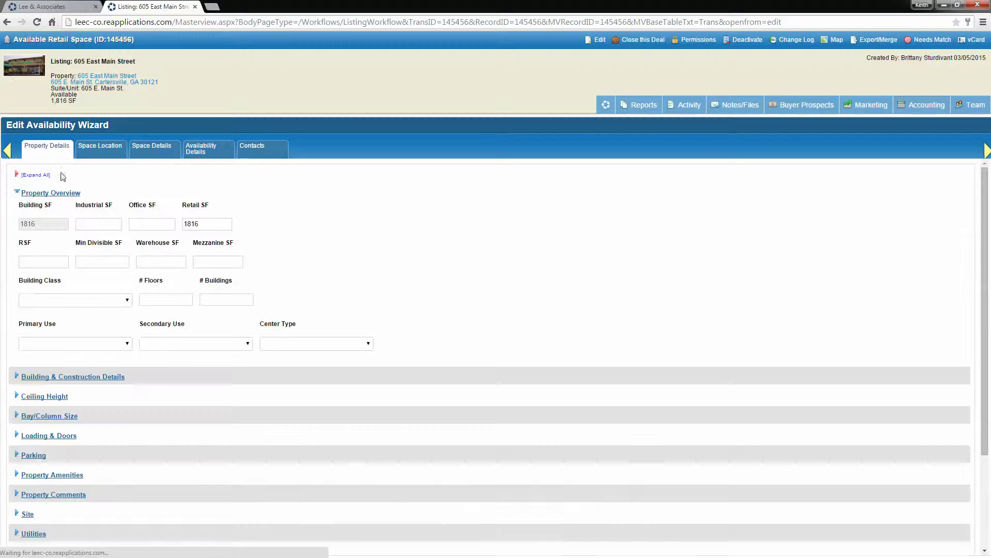
pyautogui.click(36, 176)
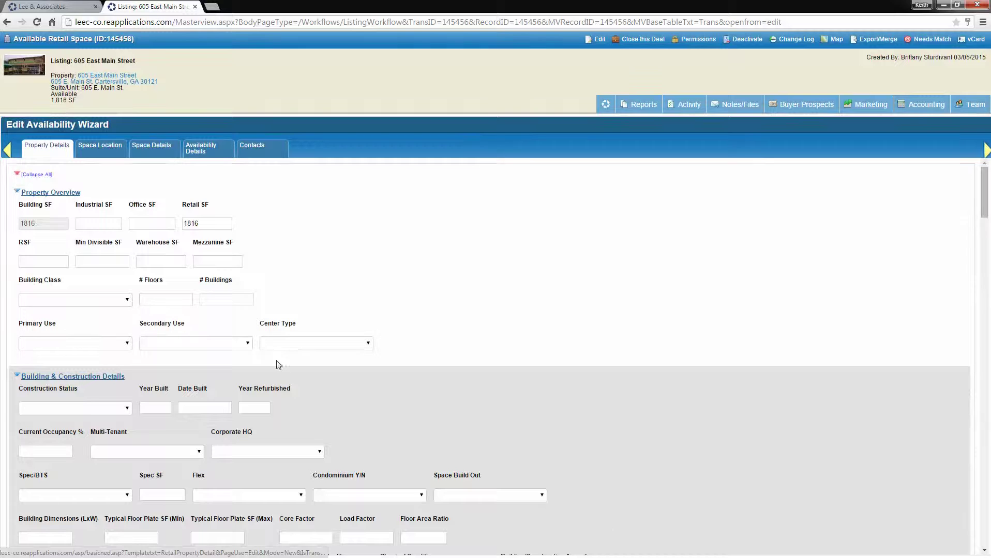
# - Check the choices offered for AC in the listing's building and construction details
pyautogui.scroll(-2, 274, 357)
pyautogui.scroll(-4, 273, 353)
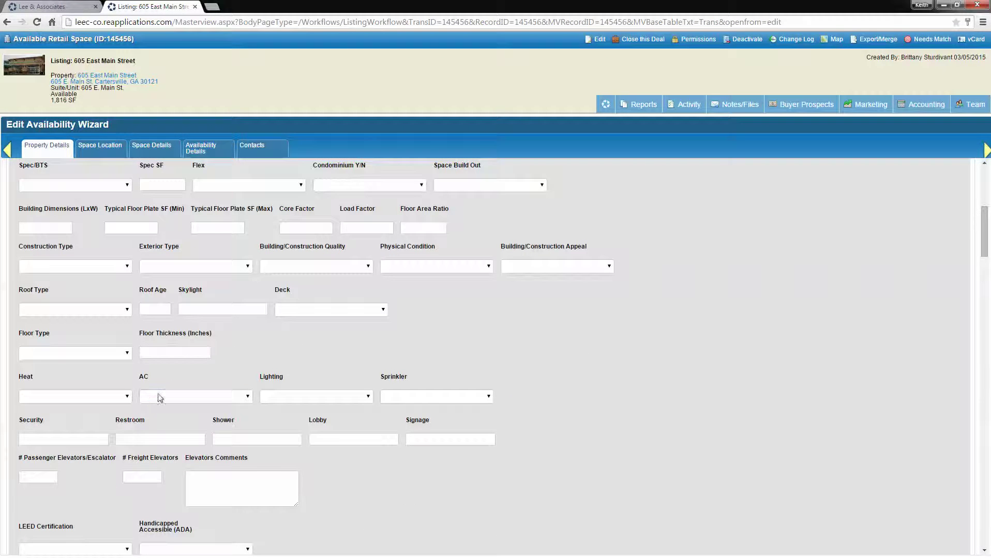
pyautogui.click(157, 396)
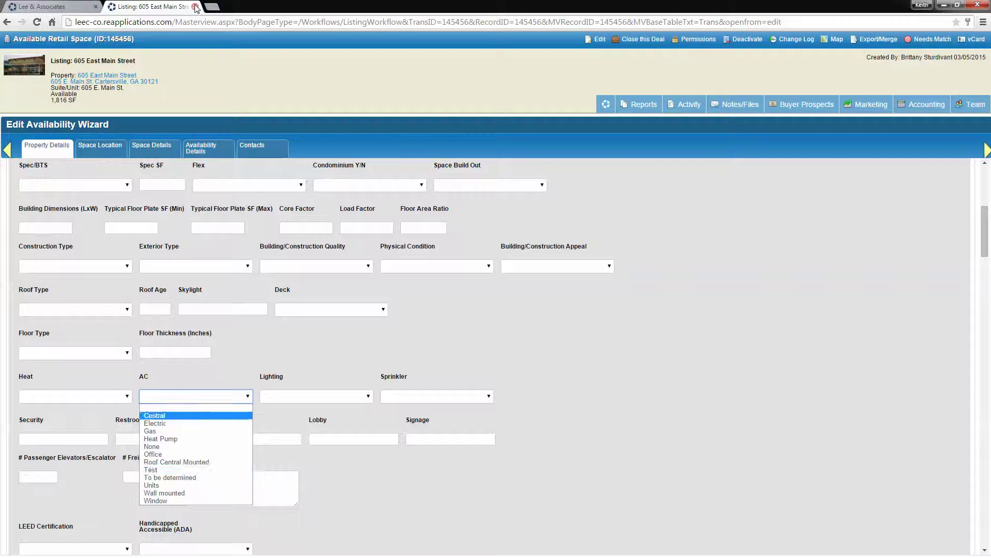
# - Close the listing and start a new AC pulldown entry with text Other, code Other and sort value 99999
pyautogui.click(232, 102)
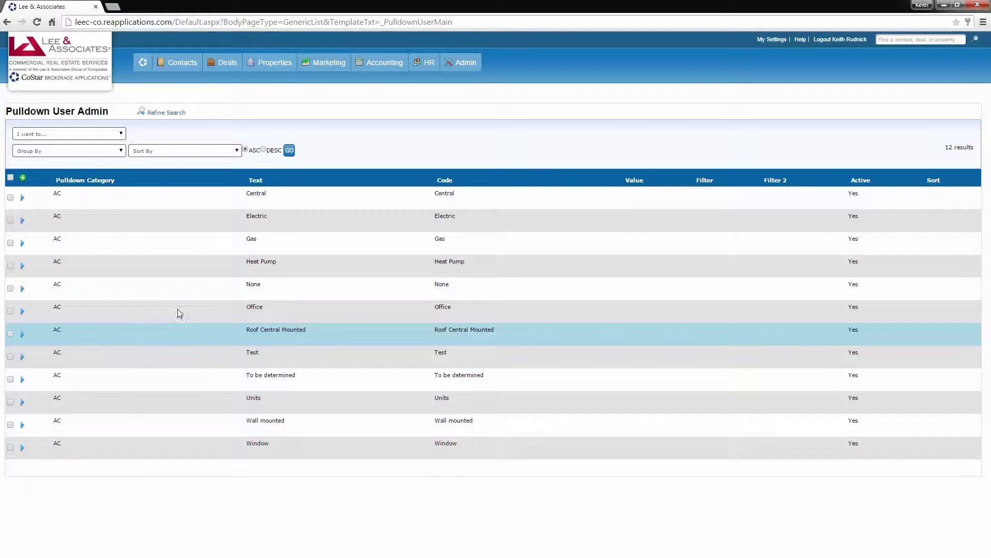
pyautogui.click(23, 180)
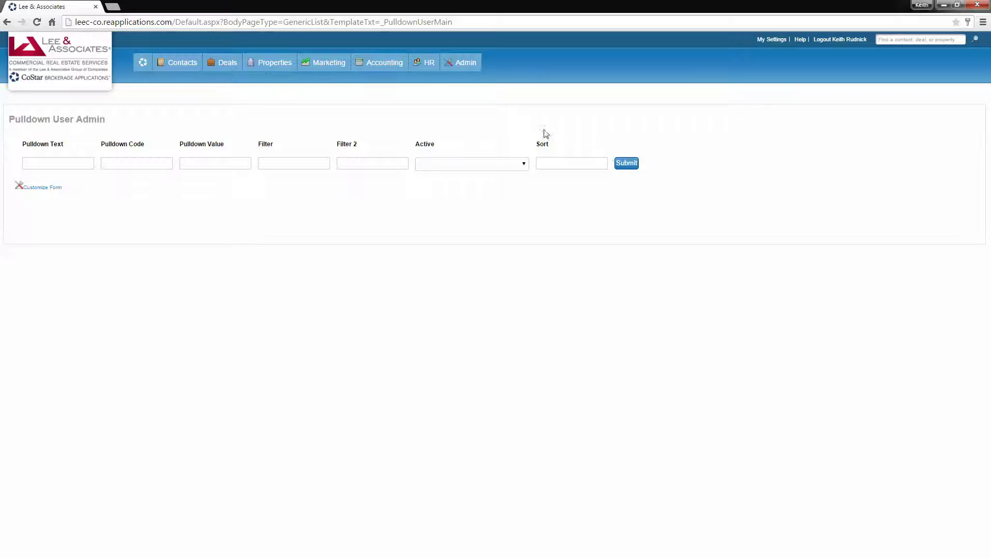
pyautogui.click(565, 163)
pyautogui.click(66, 162)
pyautogui.write('other')
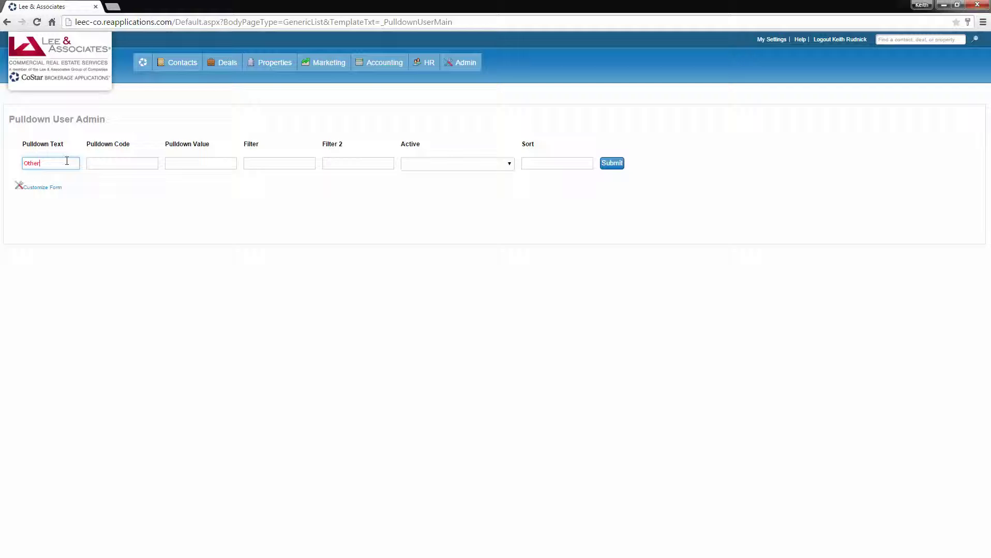
pyautogui.press('Tab')
pyautogui.write('Other')
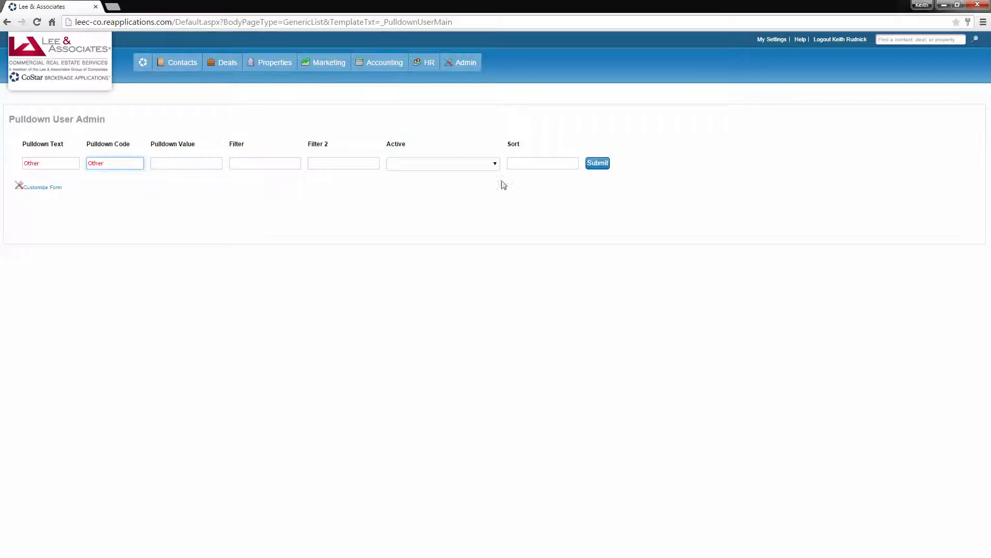
pyautogui.click(527, 161)
pyautogui.write('999')
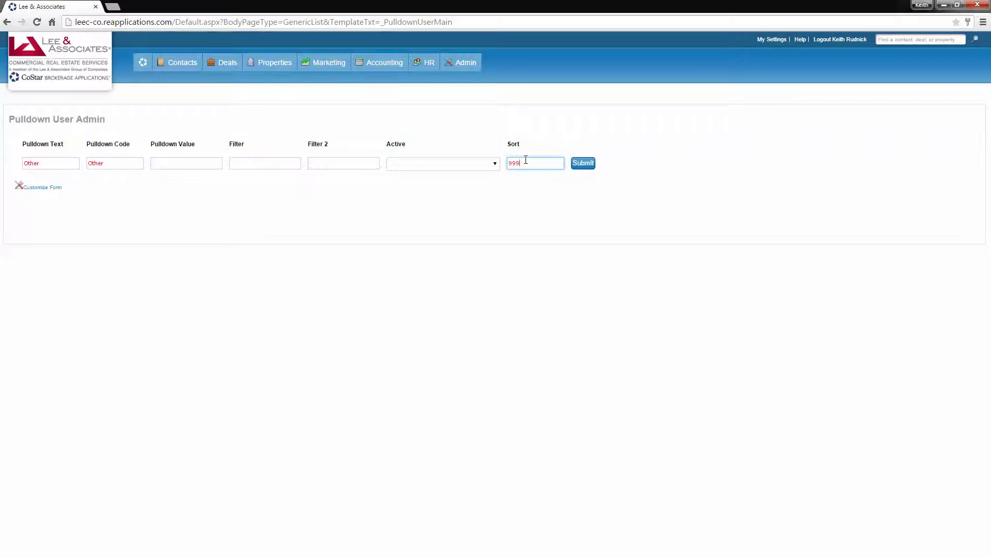
pyautogui.write('99')
# - Replace the new entry's sort value with 5 and leave the form without saving
pyautogui.press('BackSpace')
pyautogui.press('BackSpace')
pyautogui.press('BackSpace')
pyautogui.press('BackSpace')
pyautogui.press('BackSpace')
pyautogui.write('5')
pyautogui.click(7, 22)
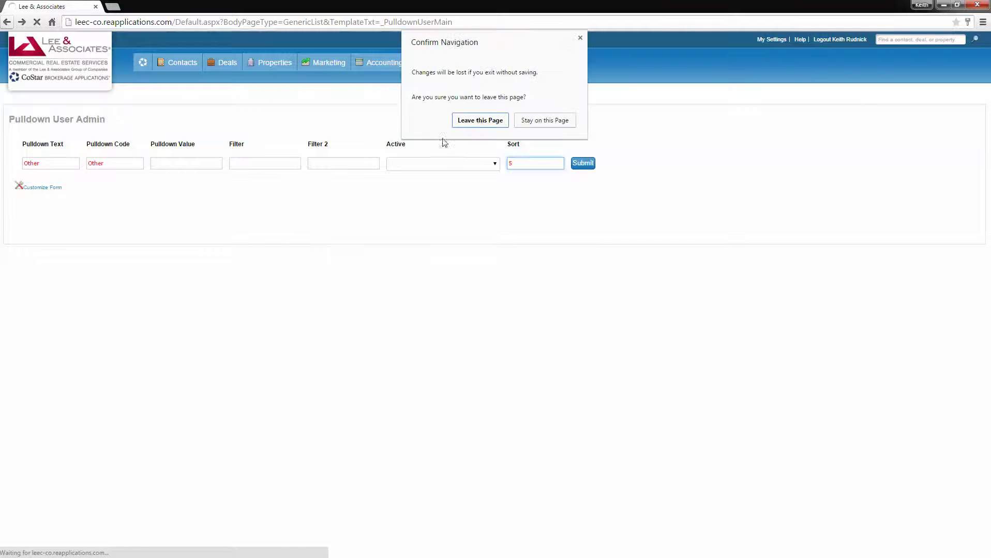
pyautogui.click(476, 121)
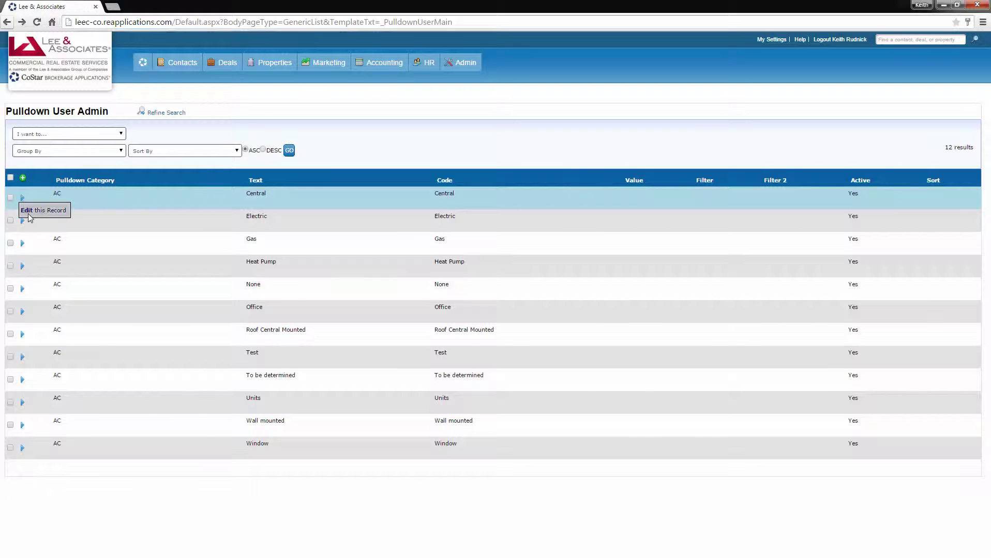
# - Open the AC entry Central for editing at its Sort field, and return to the home dashboard without submitting
pyautogui.click(23, 200)
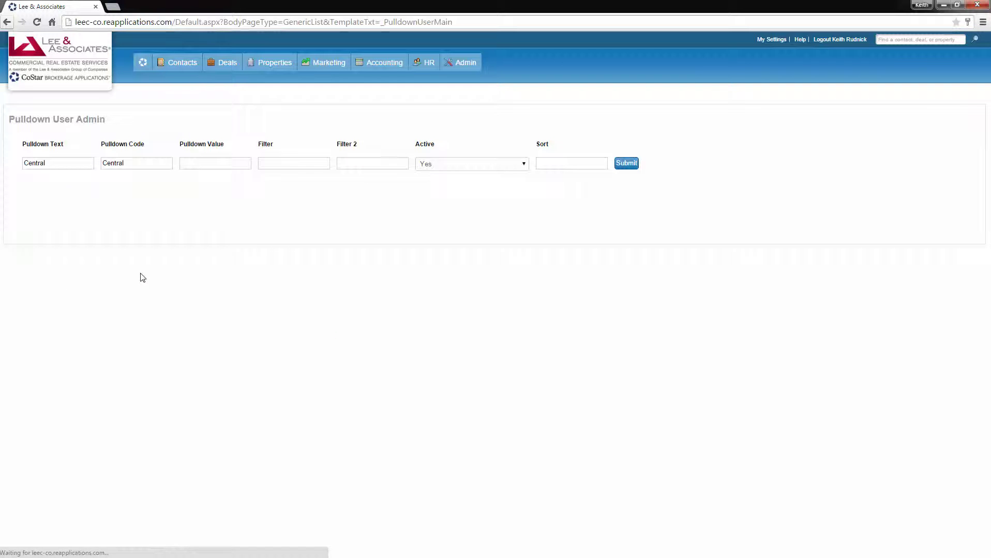
pyautogui.click(560, 161)
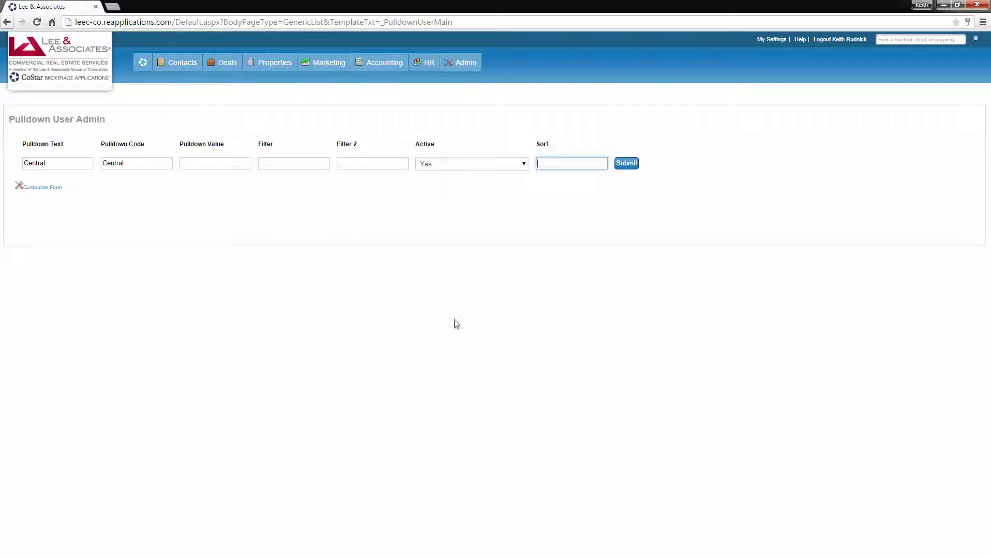
pyautogui.click(153, 78)
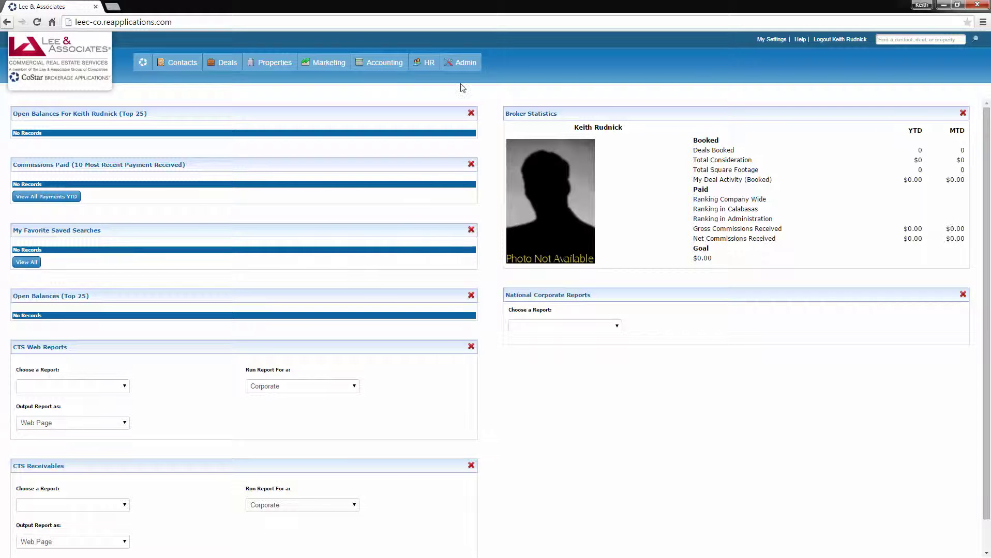
# - Open the pulldown administration list and show its search by pulldown name
pyautogui.moveTo(464, 65)
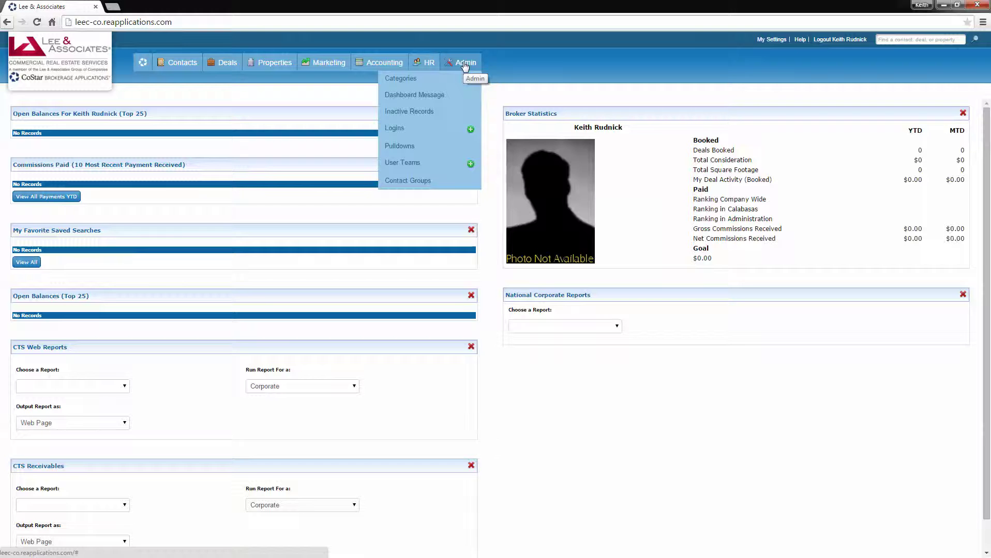
pyautogui.click(402, 147)
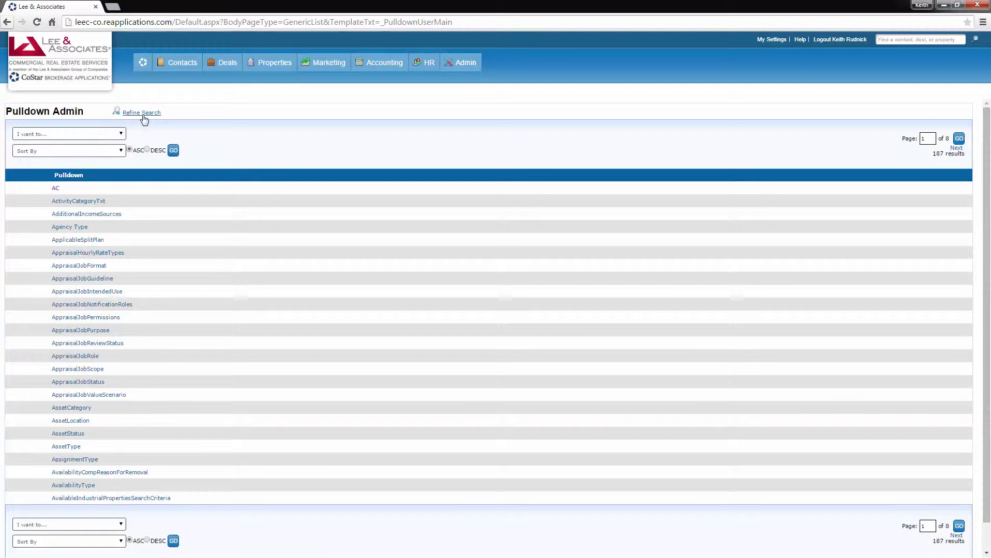
pyautogui.click(145, 114)
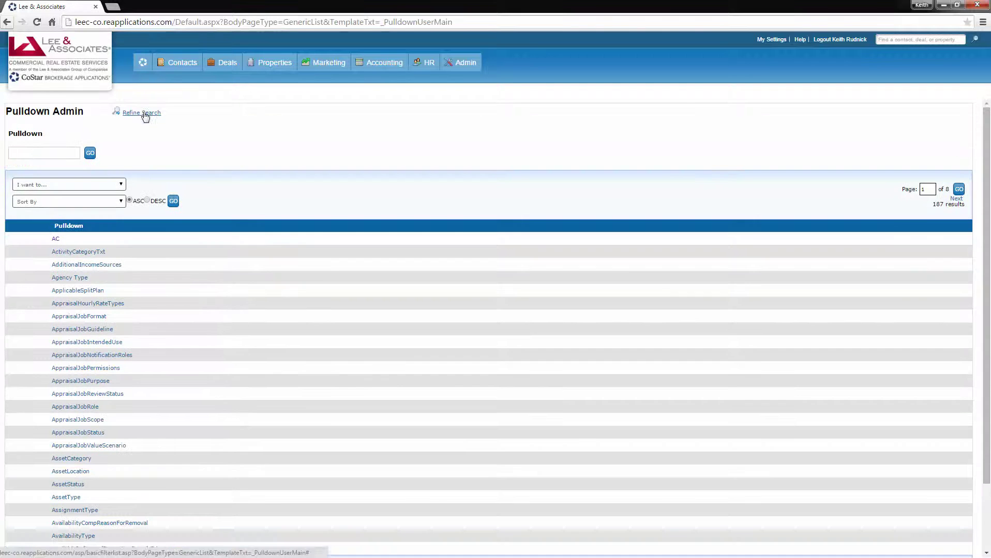
pyautogui.click(28, 154)
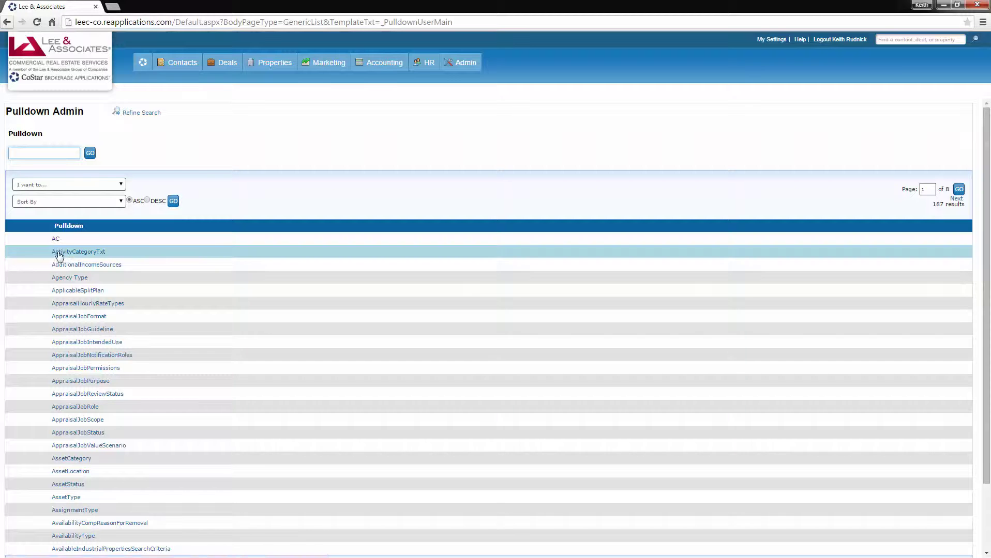
# - Export all records in the pulldown list with the Pulldowns Export [Excel] template and open the exported CSV in Excel
pyautogui.click(71, 186)
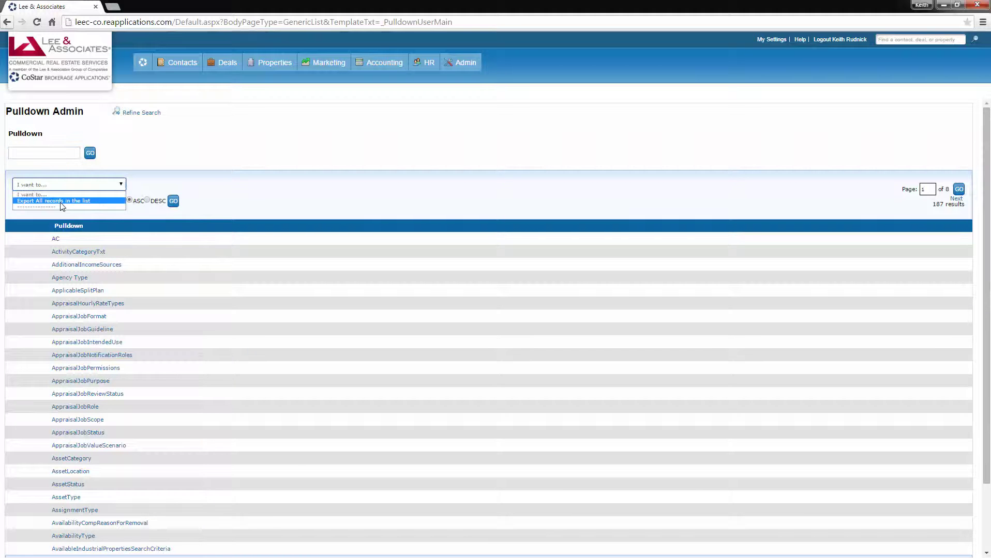
pyautogui.click(62, 202)
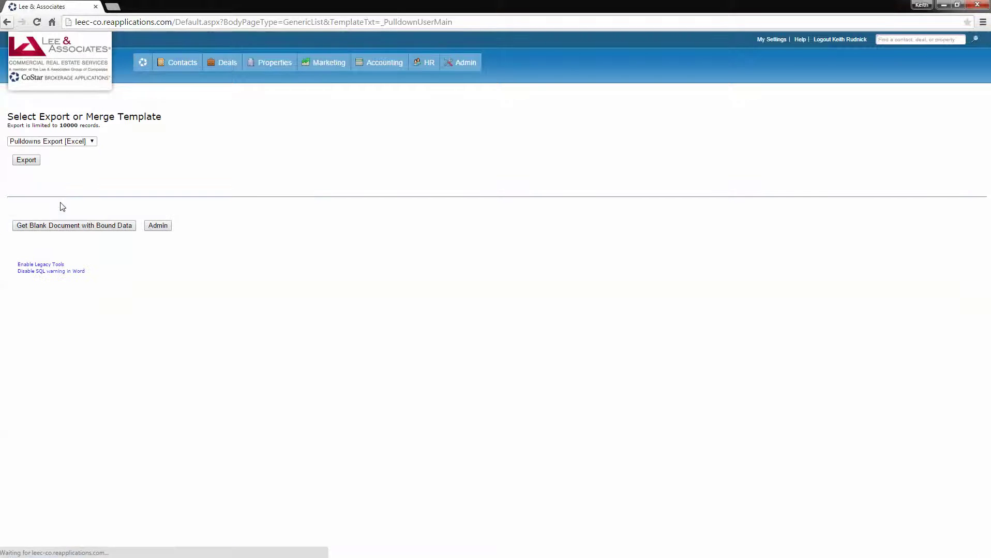
pyautogui.click(25, 160)
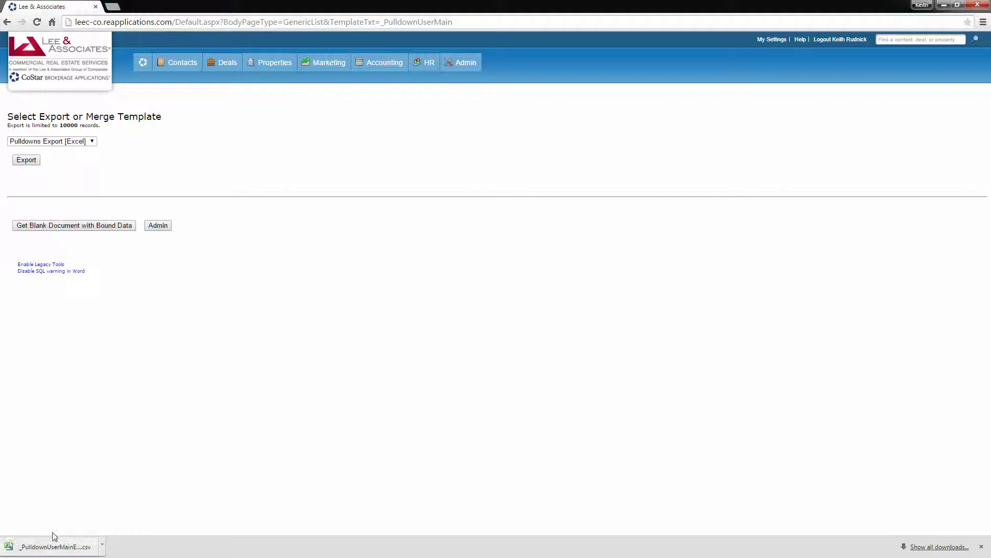
pyautogui.click(59, 547)
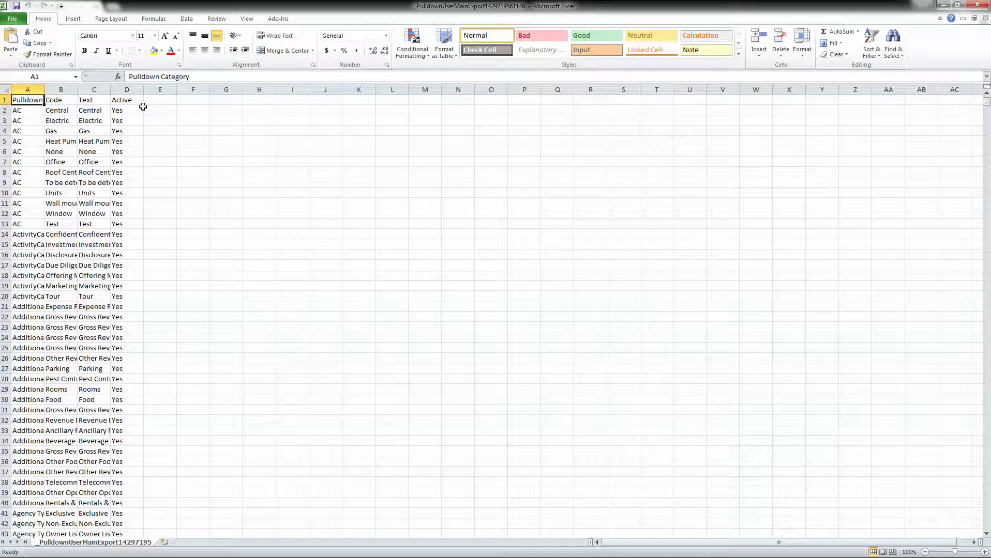
# - Autofit the columns of the exported sheet and format the header cells A1 to D1 in bold with a yellow fill
pyautogui.click(5, 90)
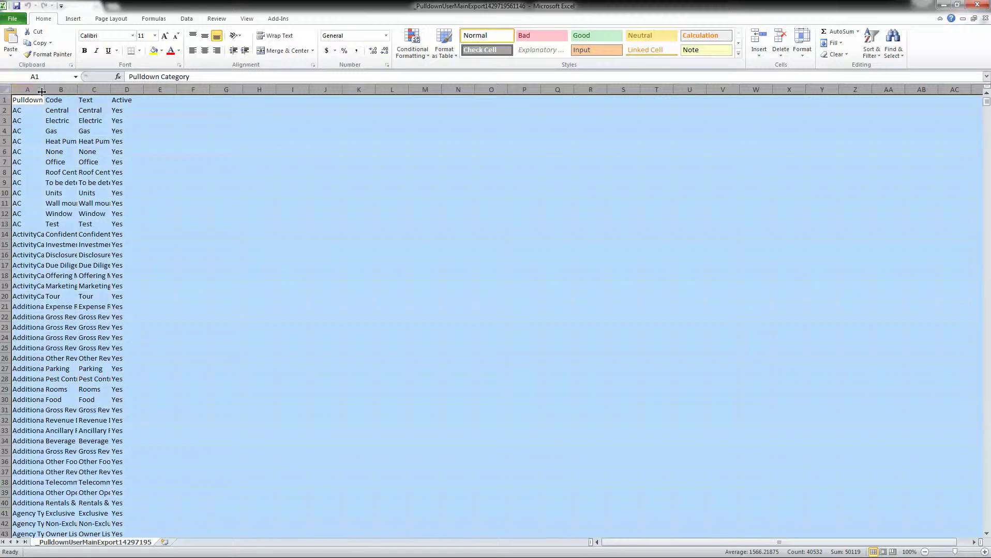
pyautogui.doubleClick(47, 91)
pyautogui.moveTo(41, 101); pyautogui.dragTo(537, 100)
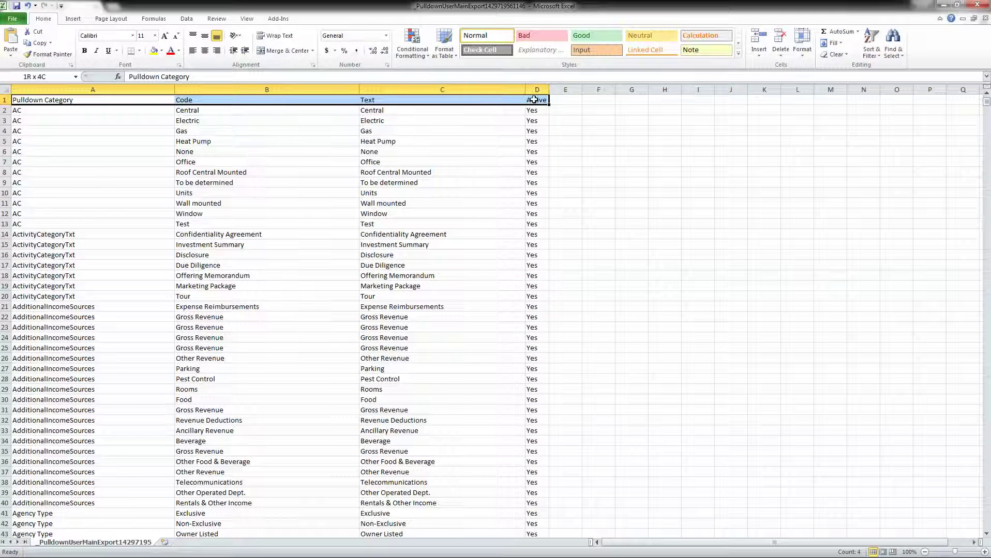
pyautogui.click(153, 50)
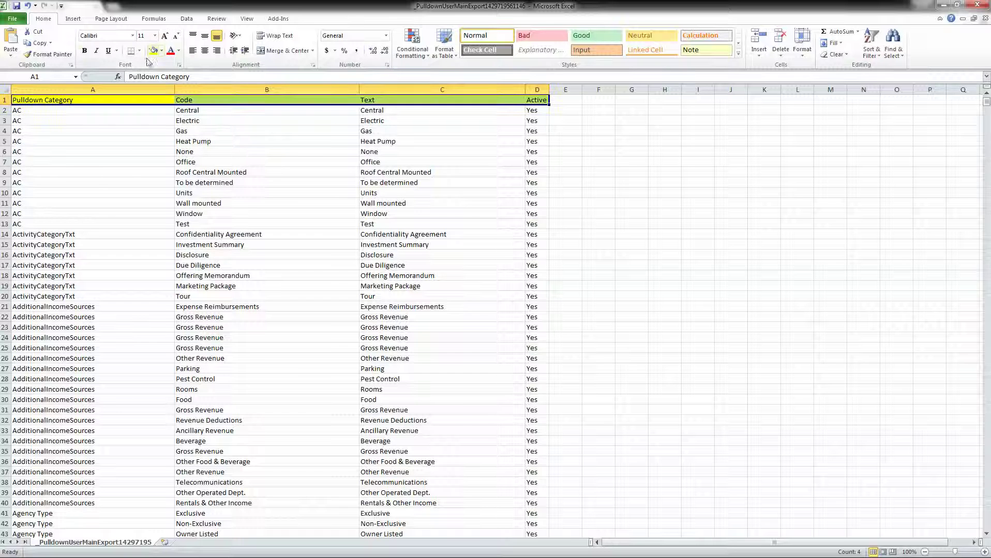
pyautogui.click(84, 51)
pyautogui.click(129, 171)
# - Review the AC categories and codes, and fill the Test code cell B13 with yellow
pyautogui.moveTo(48, 110); pyautogui.dragTo(77, 215)
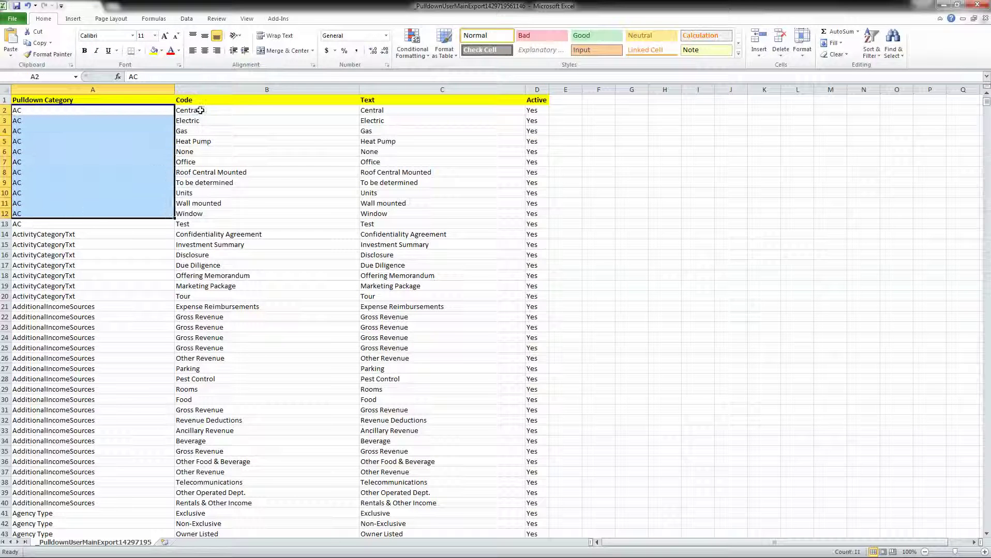
pyautogui.moveTo(197, 109); pyautogui.dragTo(201, 223)
pyautogui.click(187, 224)
pyautogui.click(153, 50)
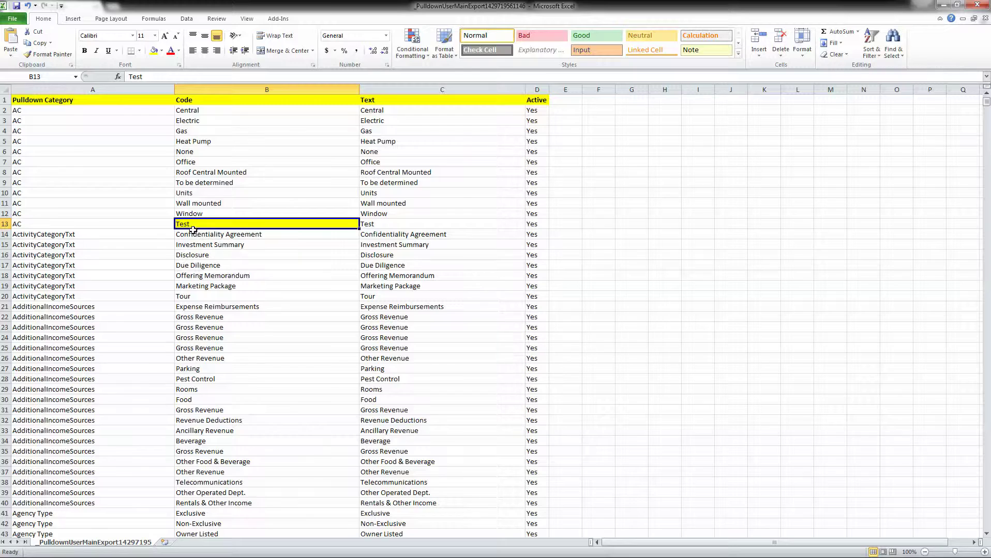
# - Look through the exported pulldown categories and codes below the AC rows, down to CenterType
pyautogui.scroll(-5, 193, 229)
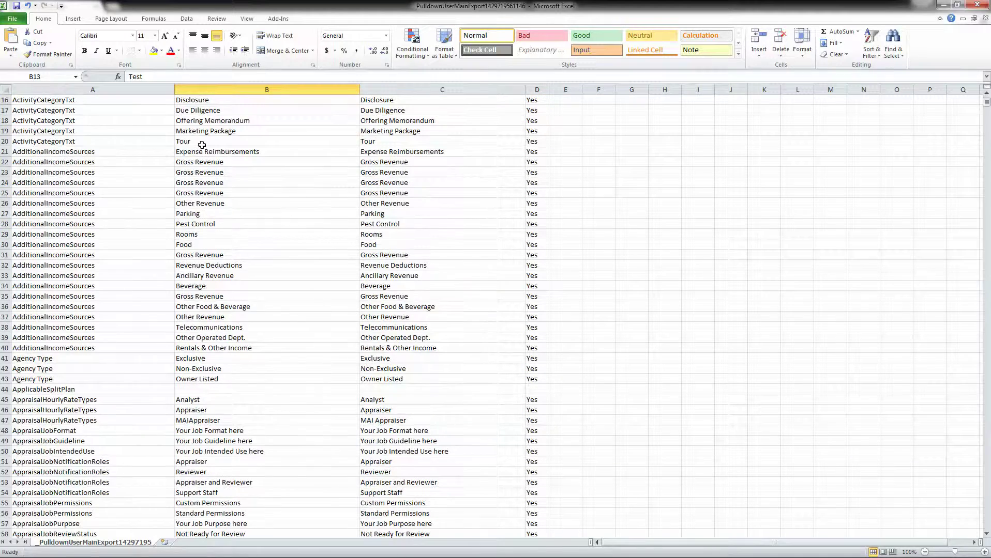
pyautogui.scroll(-17, 202, 145)
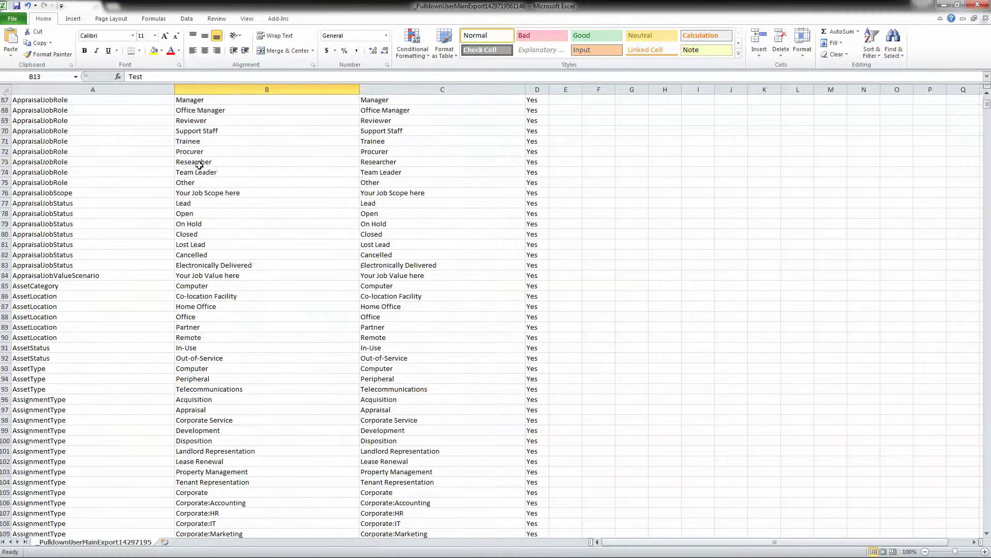
pyautogui.scroll(-7, 199, 165)
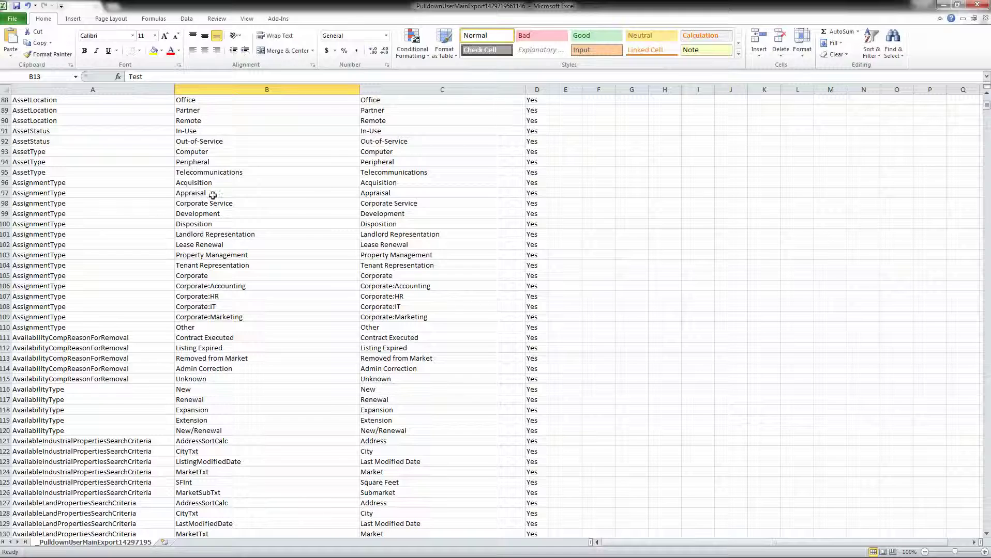
pyautogui.scroll(-6, 221, 331)
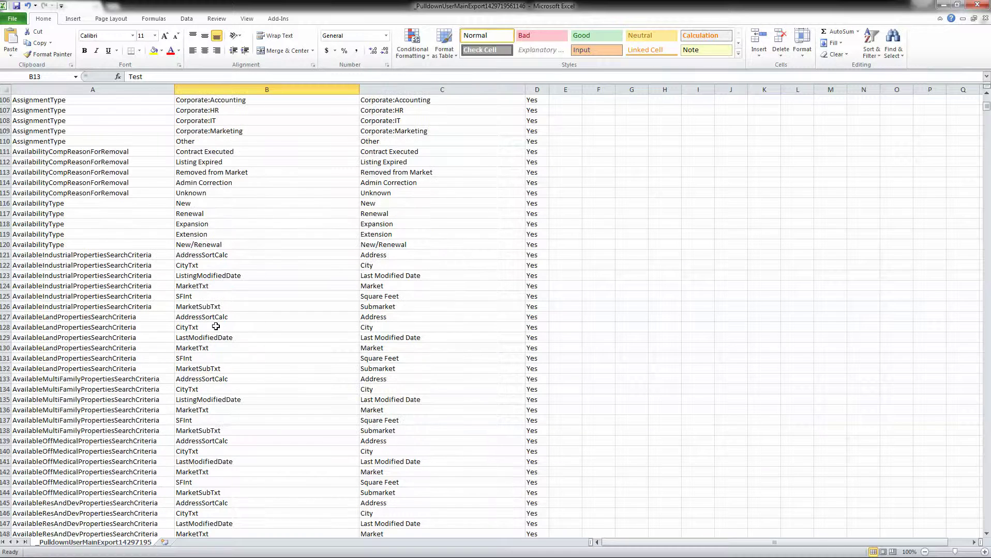
pyautogui.scroll(-12, 215, 327)
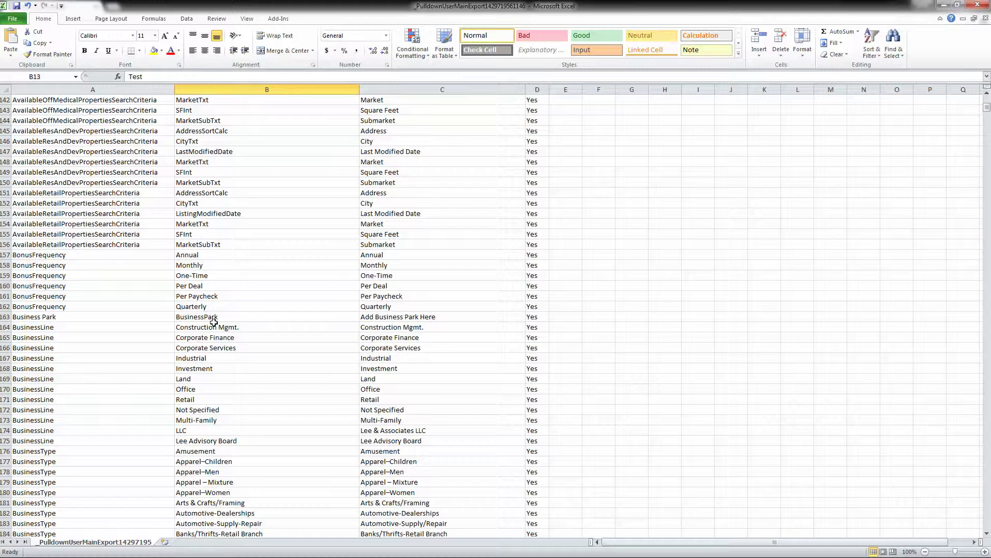
pyautogui.scroll(-20, 213, 322)
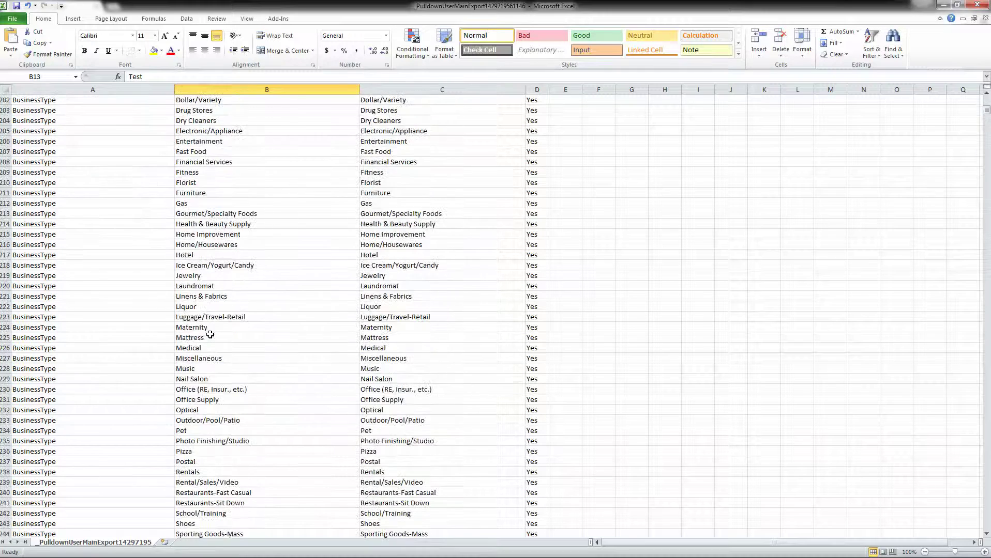
pyautogui.scroll(-13, 208, 334)
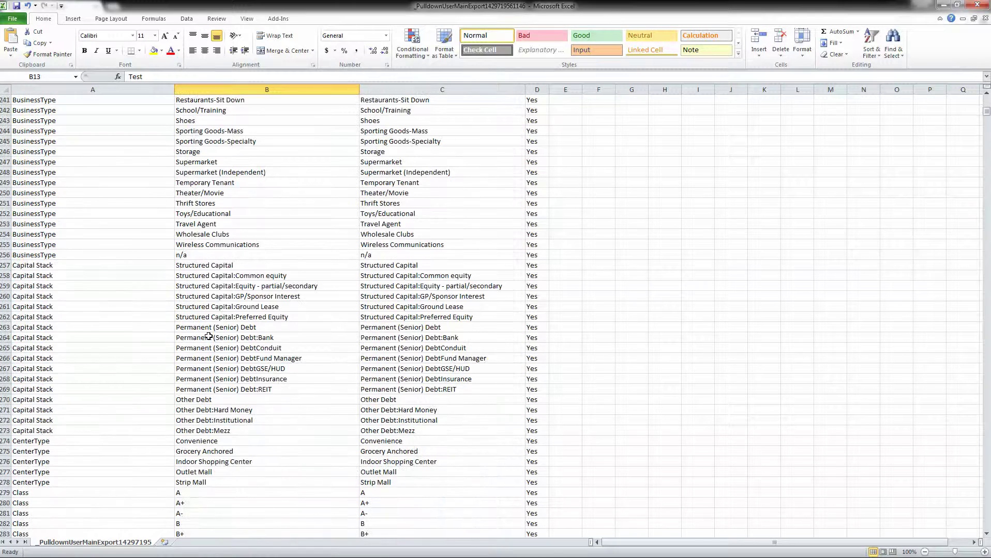
pyautogui.scroll(-3, 208, 337)
# - Highlight all the CenterType rows, 274 to 278, in yellow
pyautogui.click(41, 350)
pyautogui.moveTo(3, 348); pyautogui.dragTo(11, 379)
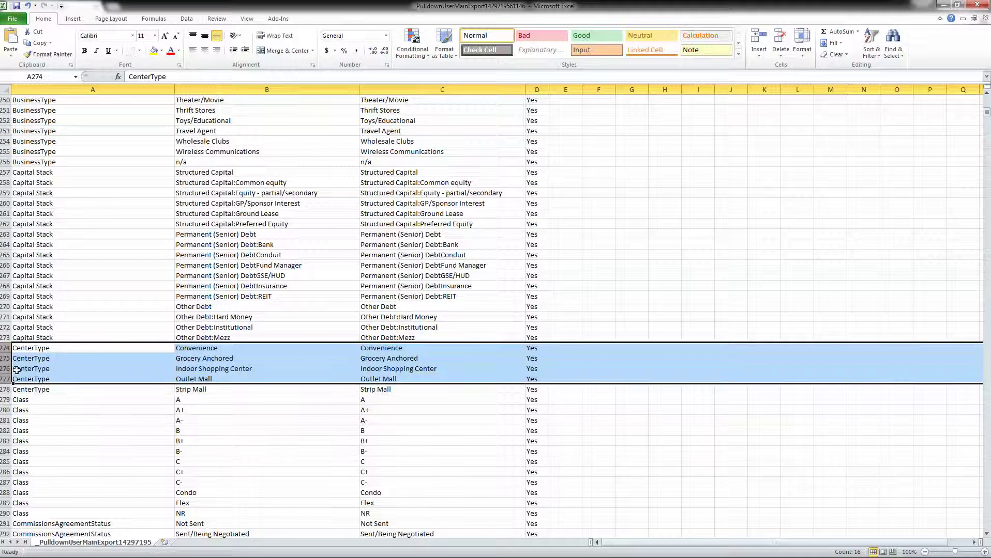
pyautogui.click(154, 50)
pyautogui.click(111, 402)
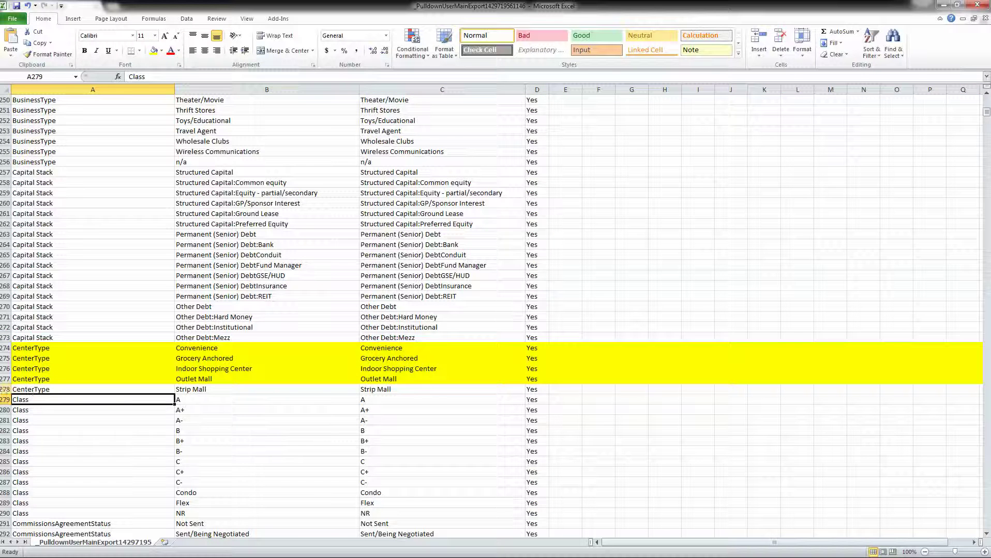
pyautogui.click(6, 390)
pyautogui.click(154, 50)
pyautogui.click(187, 411)
# - Look through the exported pulldown categories below the CenterType rows, from Class through Condition, Construction and Country to County
pyautogui.click(183, 348)
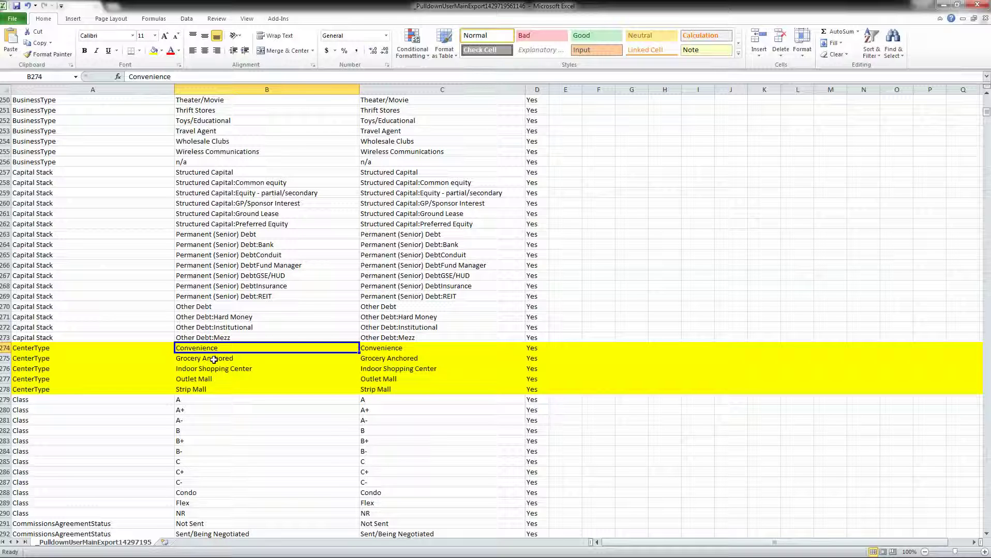
pyautogui.scroll(-5, 209, 402)
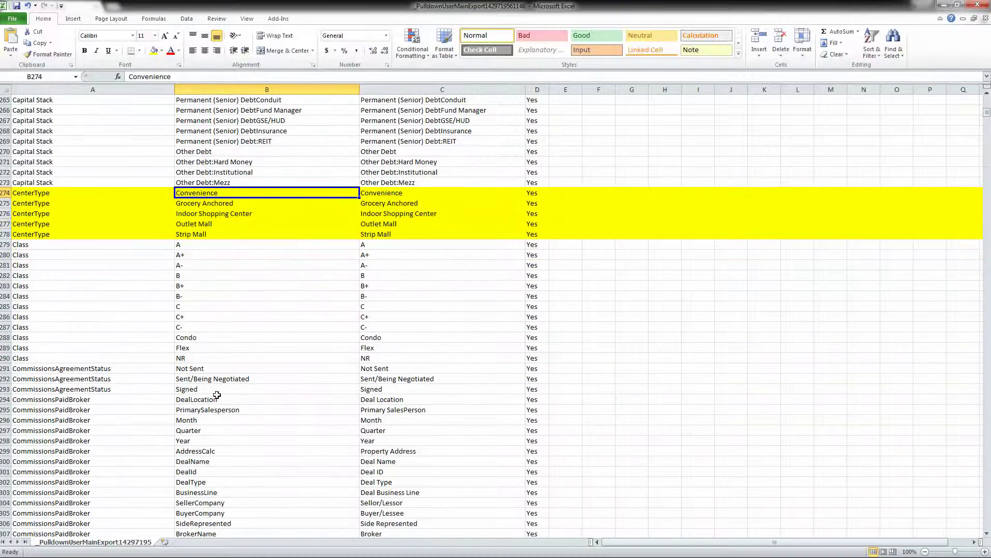
pyautogui.scroll(-10, 218, 394)
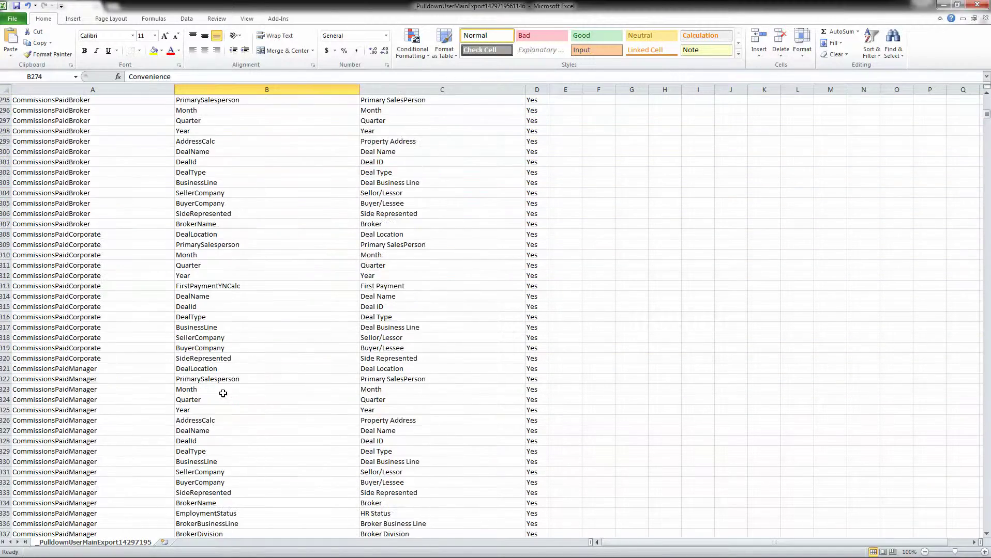
pyautogui.scroll(-14, 224, 392)
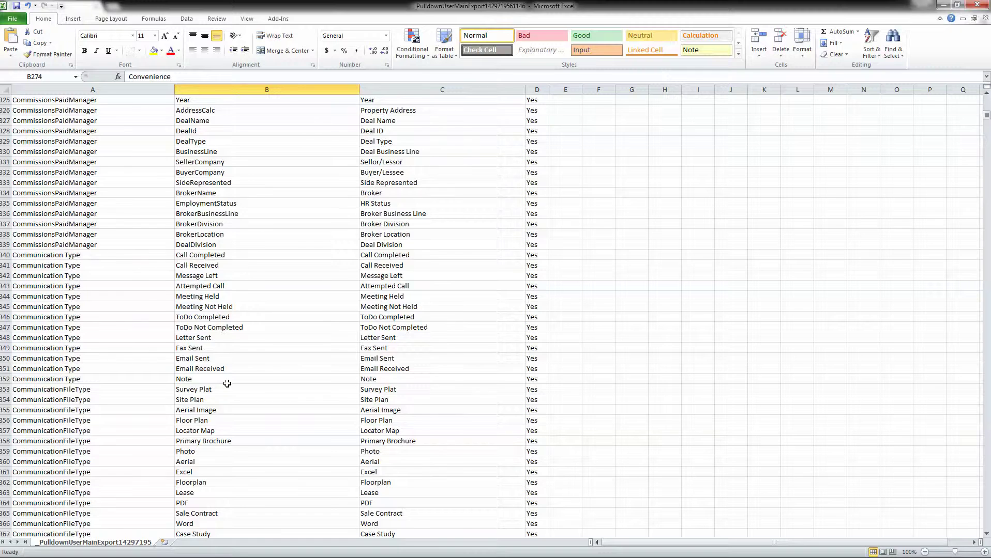
pyautogui.scroll(-5, 227, 384)
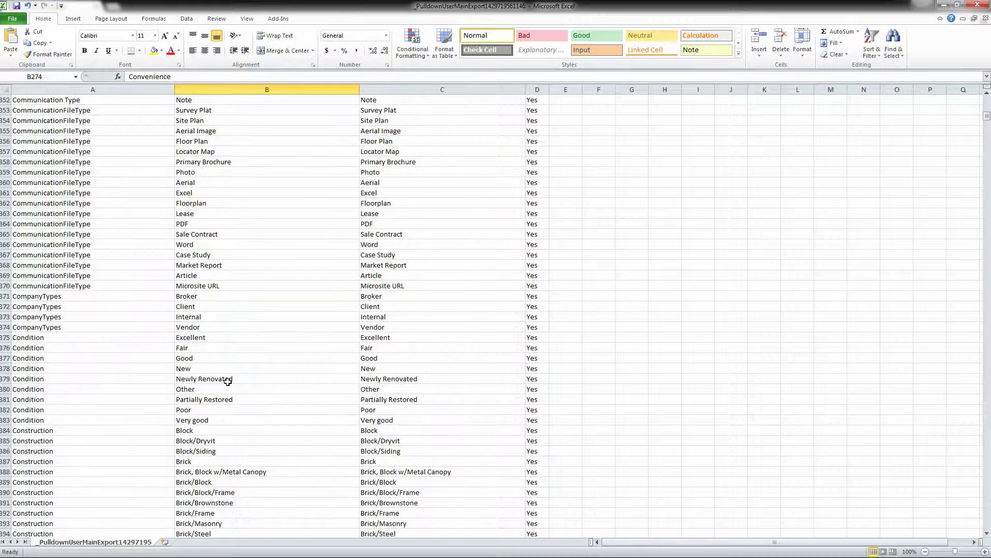
pyautogui.scroll(-4, 231, 379)
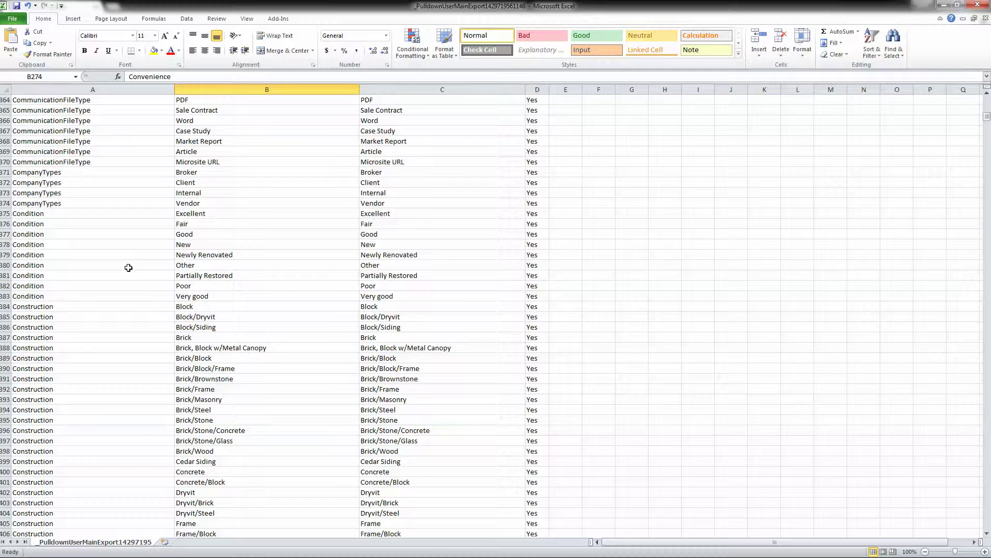
pyautogui.click(143, 287)
pyautogui.scroll(-20, 127, 304)
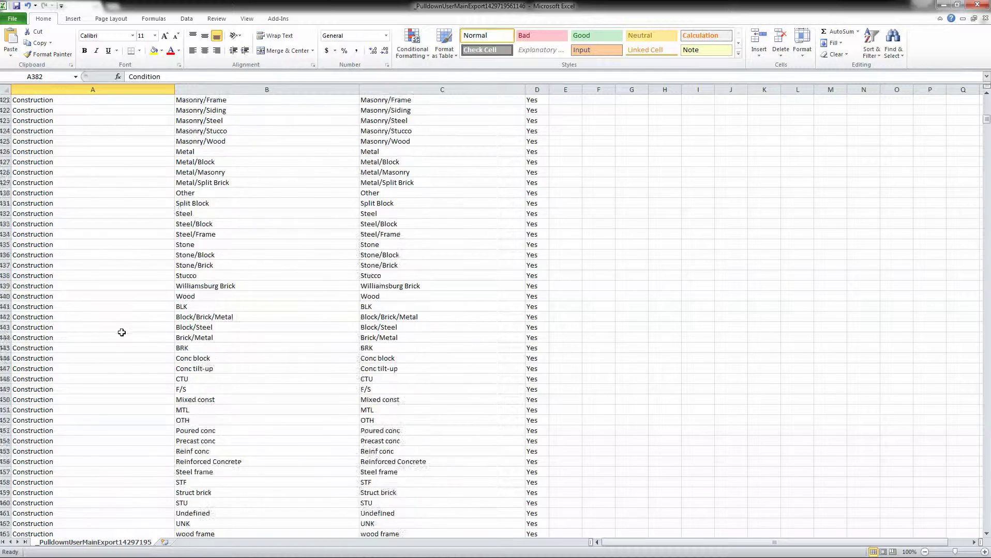
pyautogui.scroll(-20, 116, 346)
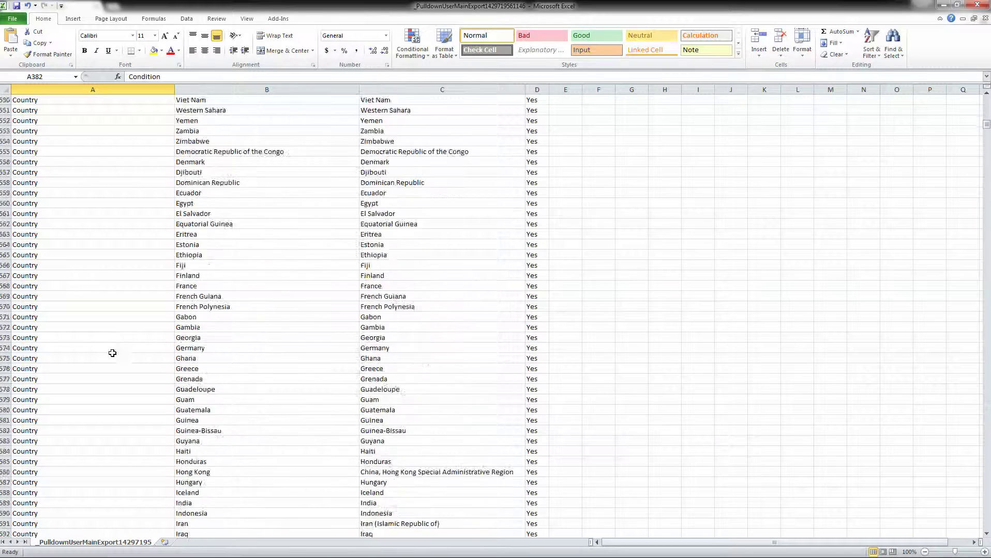
pyautogui.scroll(-20, 113, 362)
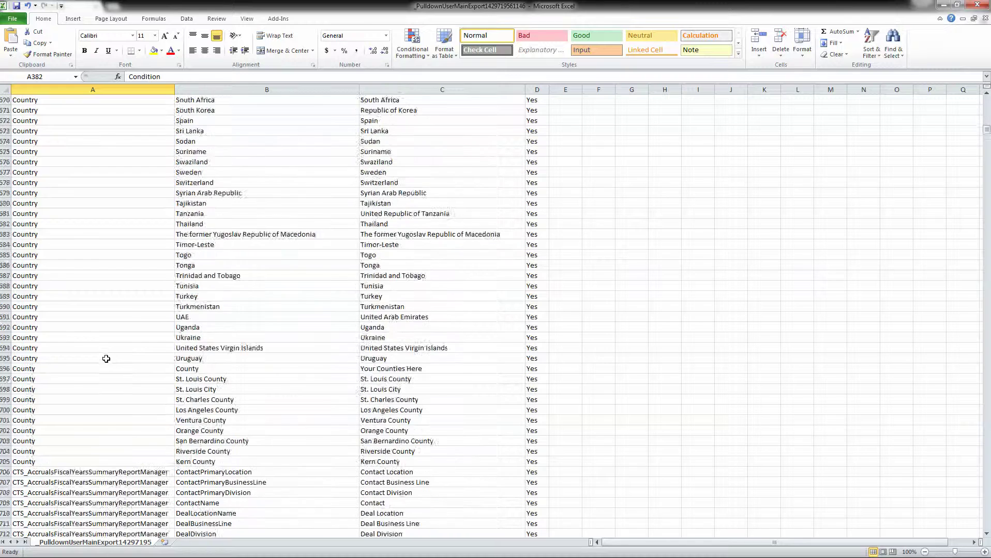
pyautogui.scroll(-4, 106, 356)
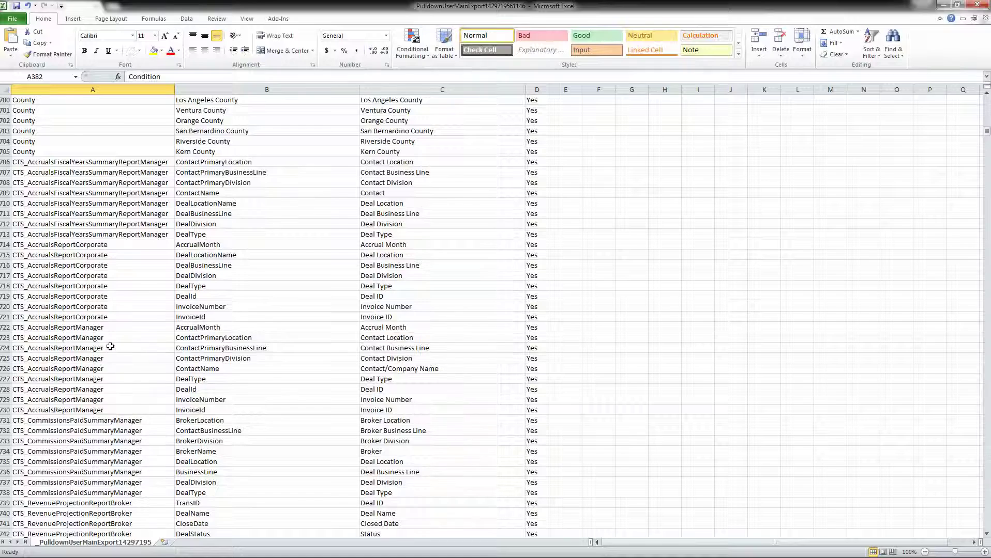
# - Look through the exported categories after County, from the CTS report and Division rows through OperatingExpenses and PropertyAmenities to StateCode
pyautogui.scroll(-20, 110, 347)
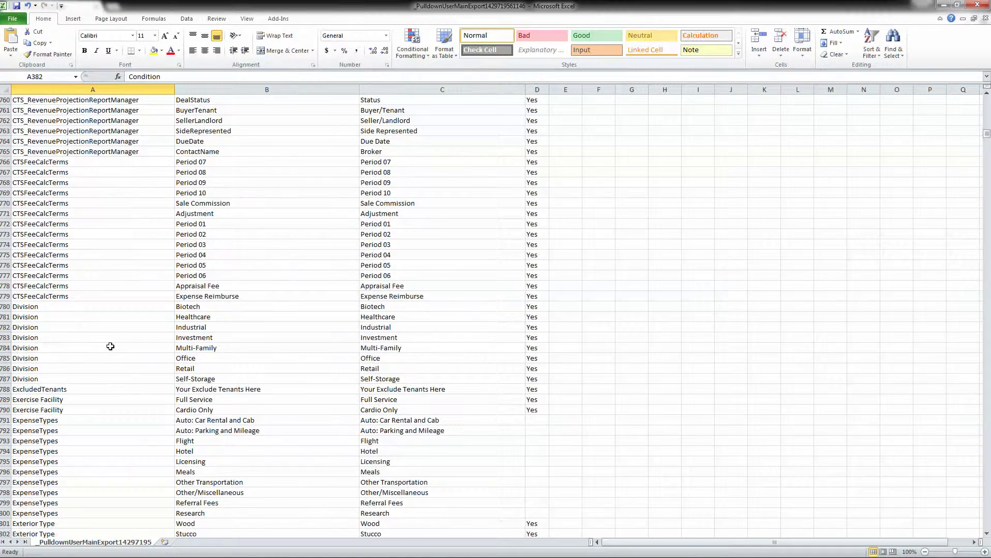
pyautogui.scroll(-20, 110, 346)
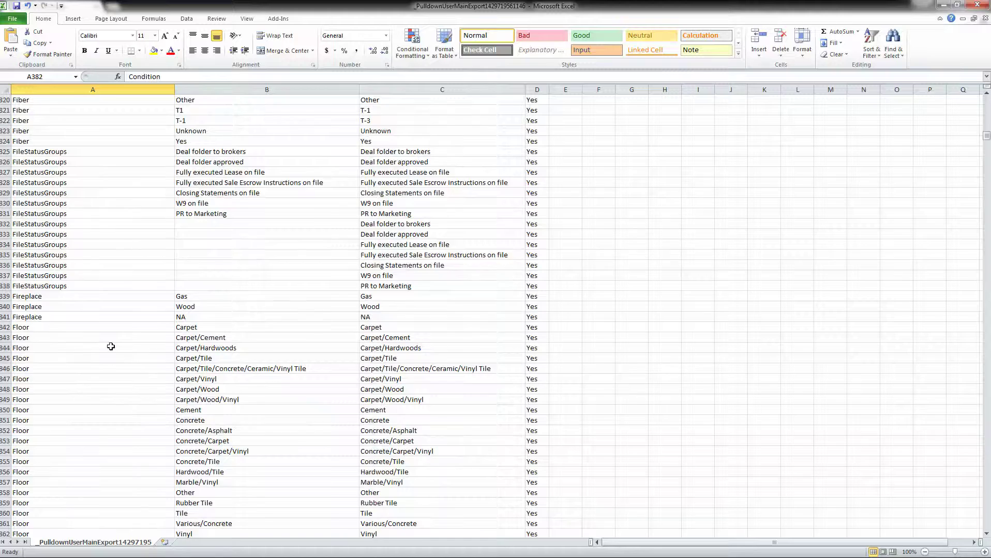
pyautogui.scroll(-20, 111, 346)
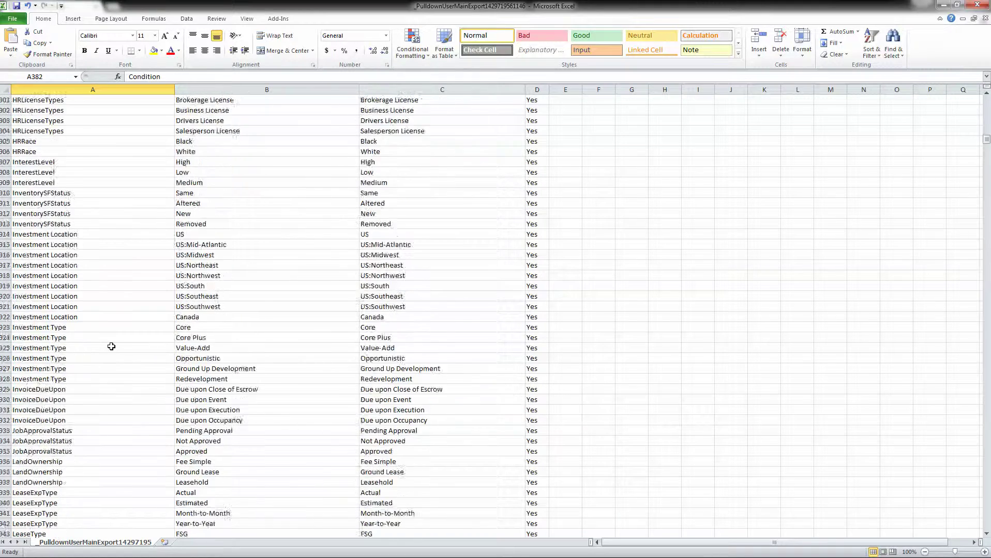
pyautogui.scroll(-20, 111, 346)
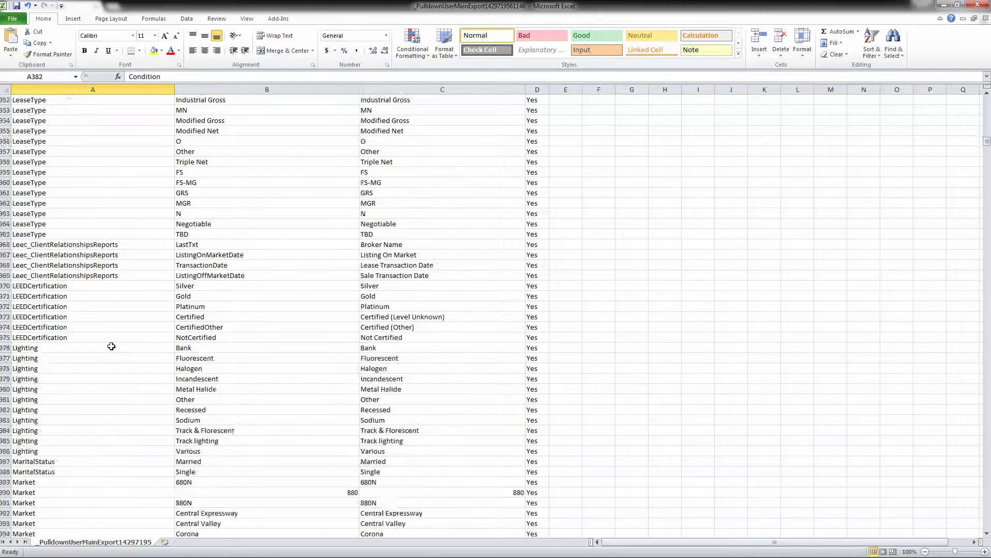
pyautogui.scroll(-20, 112, 346)
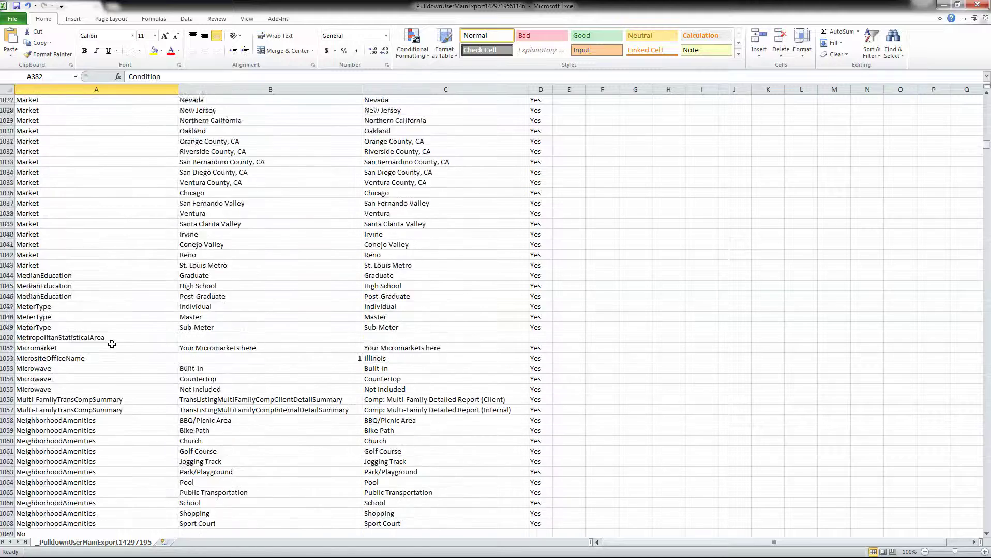
pyautogui.scroll(-20, 112, 344)
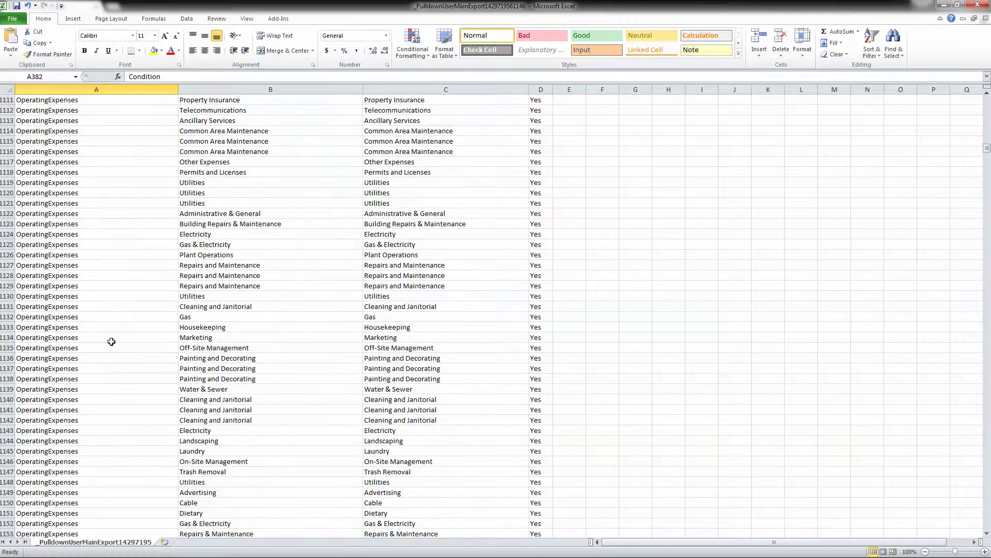
pyautogui.scroll(-20, 111, 340)
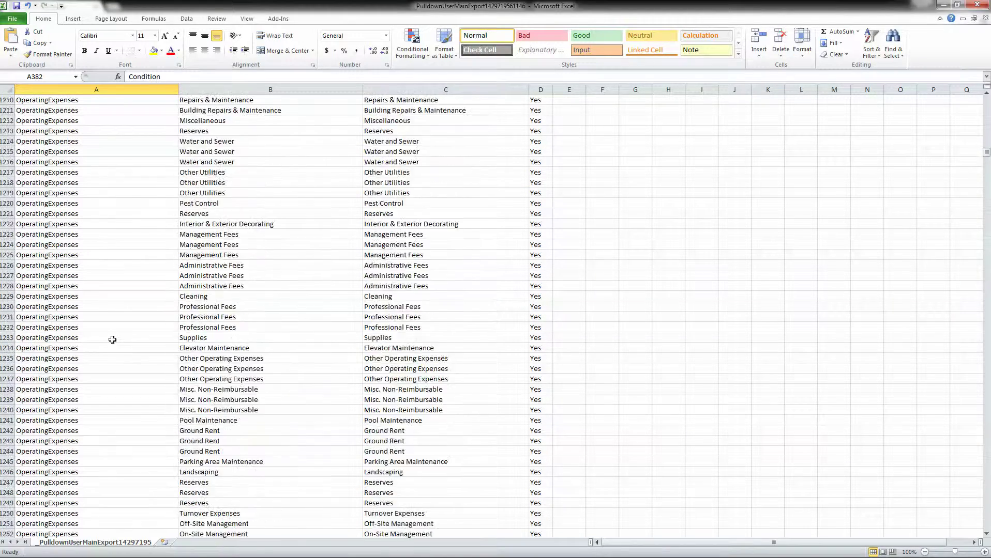
pyautogui.scroll(-20, 112, 340)
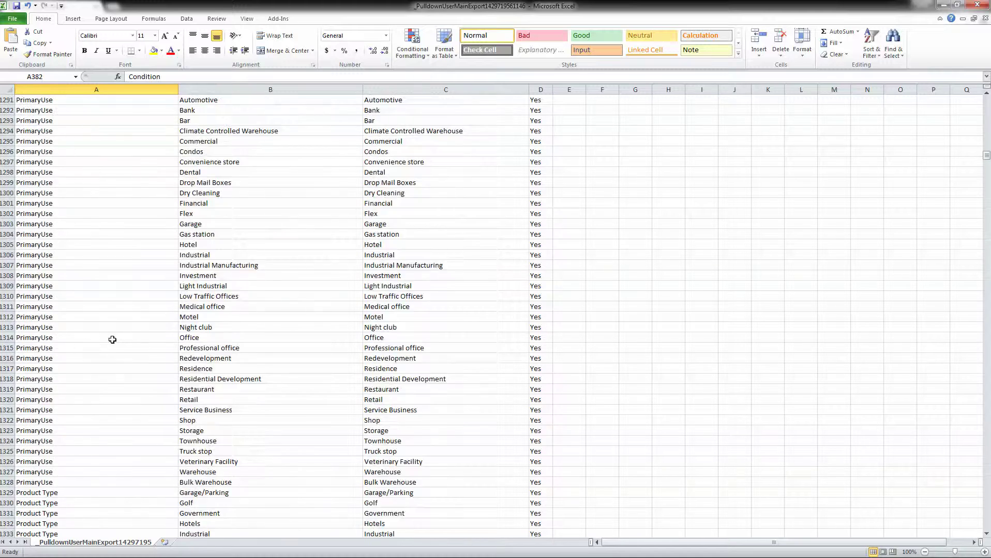
pyautogui.scroll(-20, 116, 337)
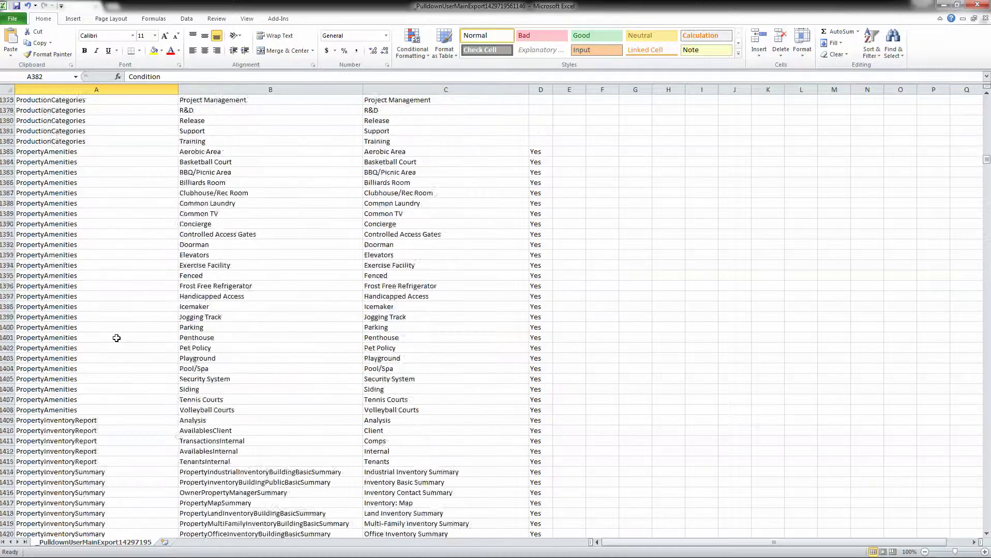
pyautogui.scroll(-11, 116, 338)
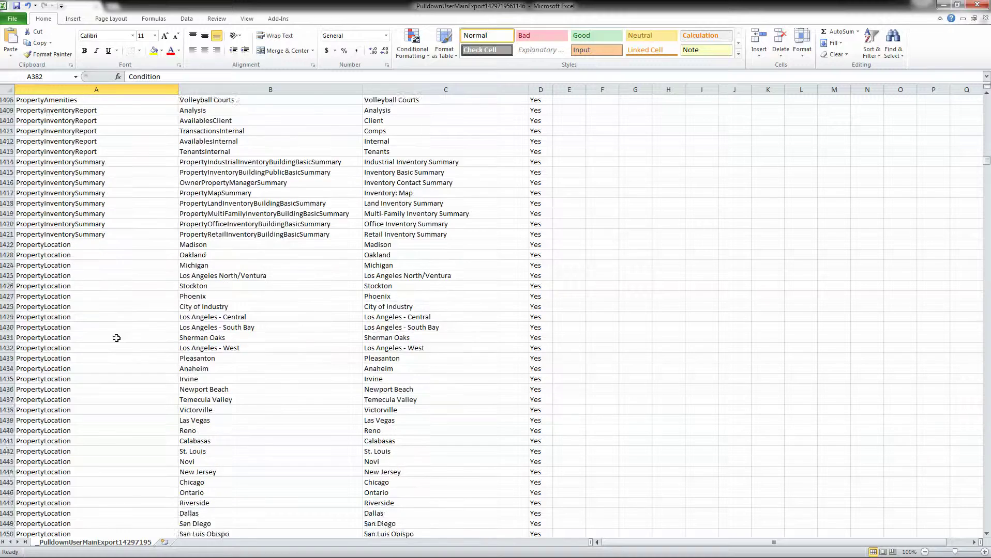
pyautogui.scroll(-16, 117, 338)
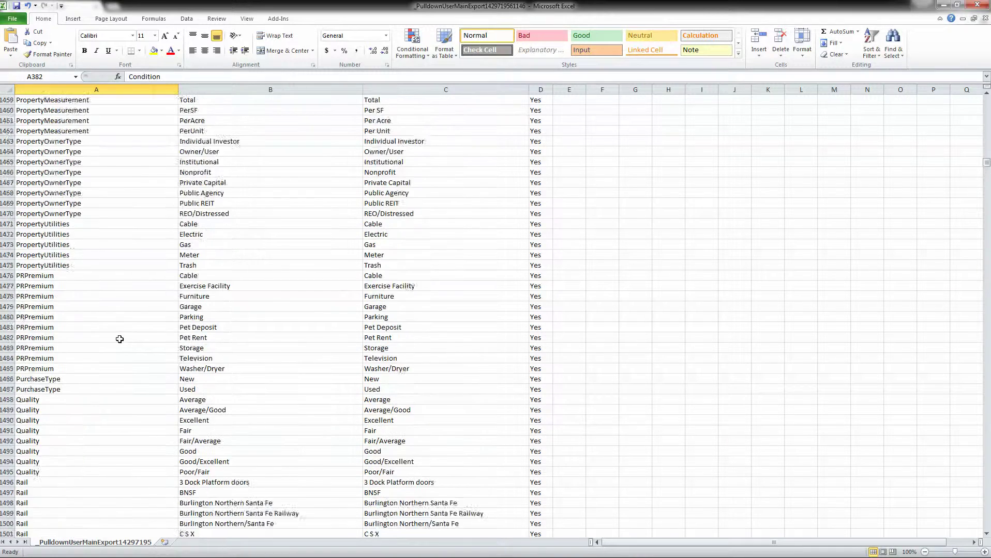
pyautogui.scroll(-20, 119, 339)
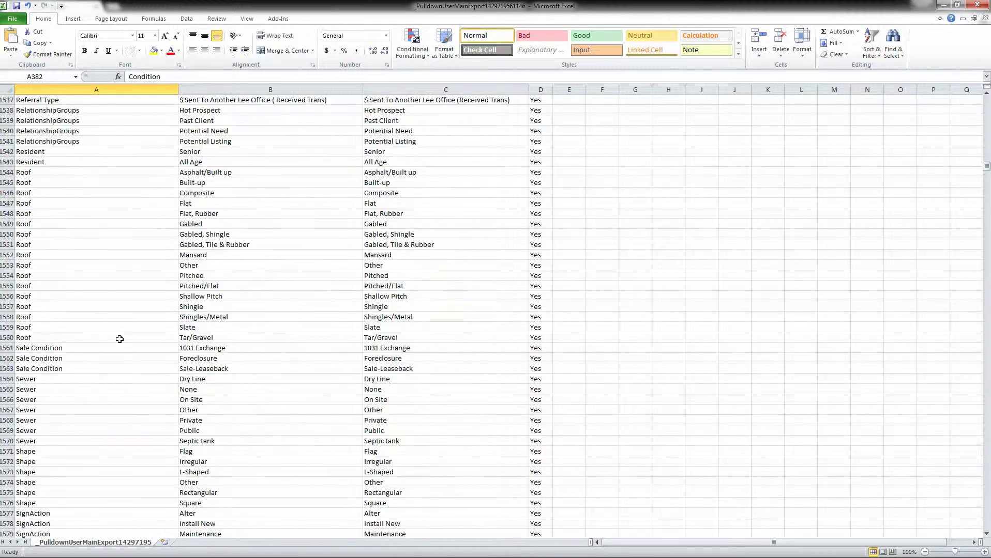
pyautogui.scroll(-20, 119, 339)
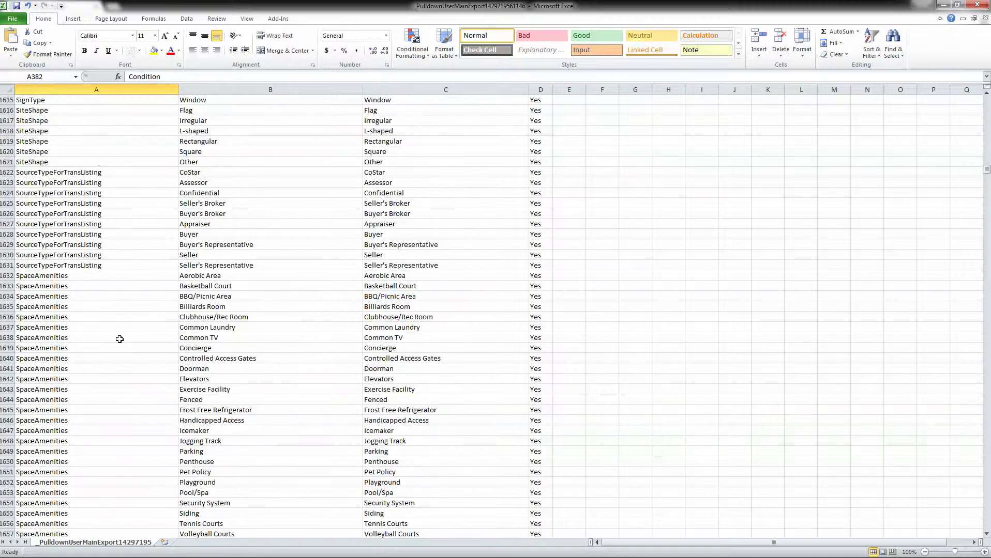
pyautogui.scroll(-20, 119, 339)
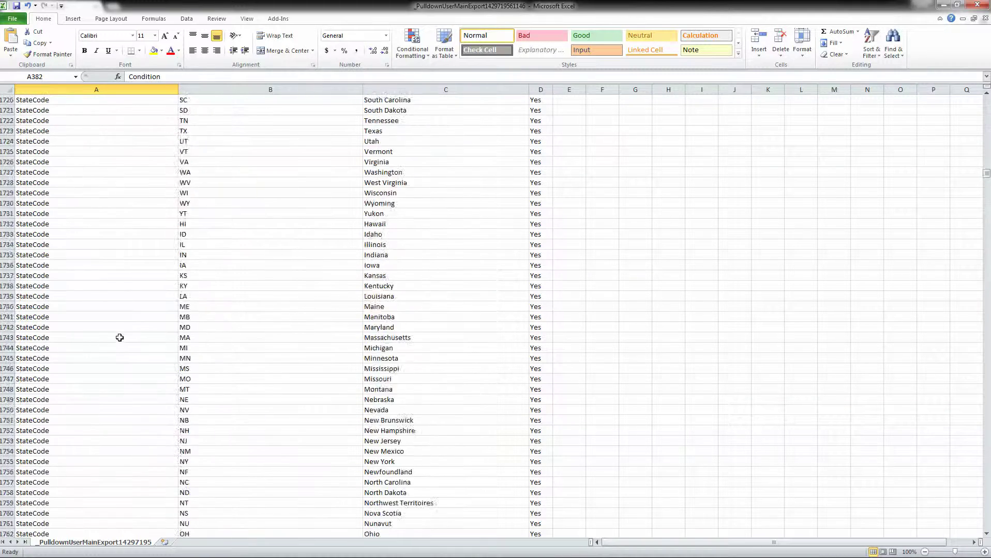
# - Look through the SubMarket category's codes in the export, from its first row down to the Coachella Valley entries
pyautogui.scroll(-20, 120, 344)
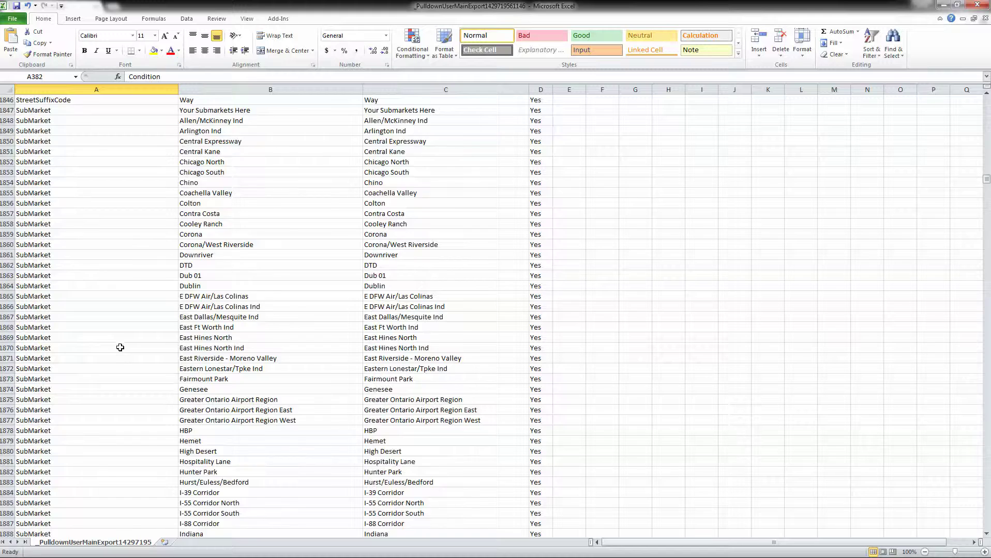
pyautogui.scroll(-20, 122, 347)
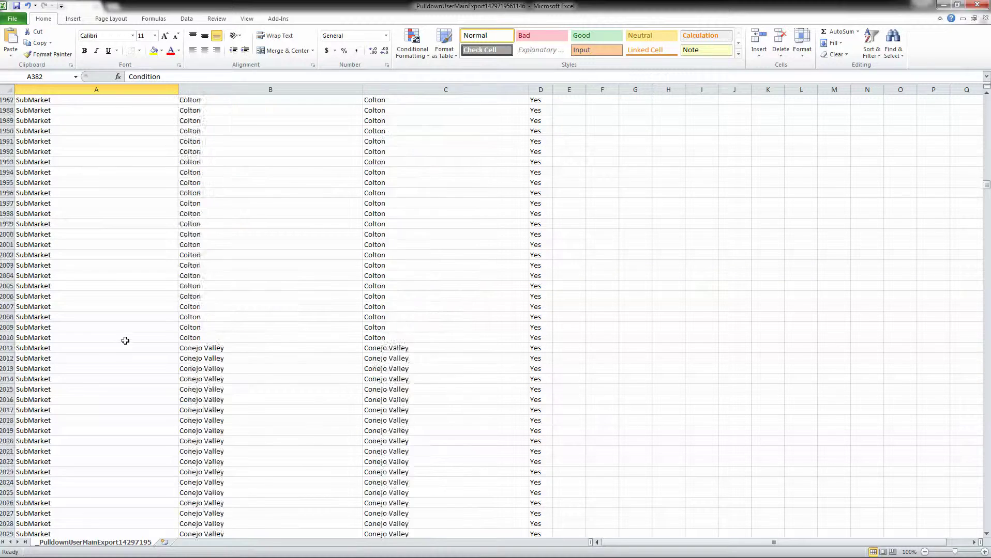
pyautogui.scroll(-20, 126, 341)
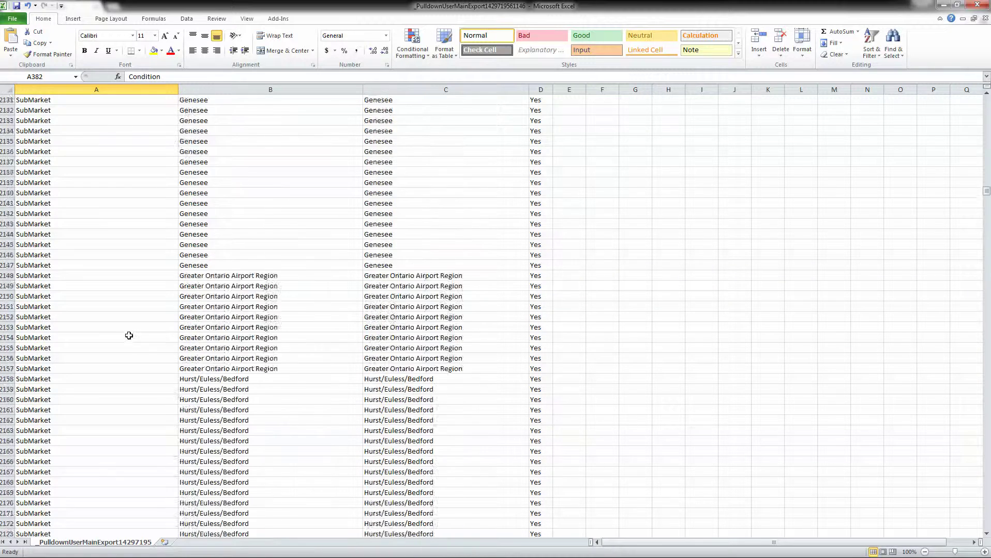
pyautogui.scroll(-20, 136, 329)
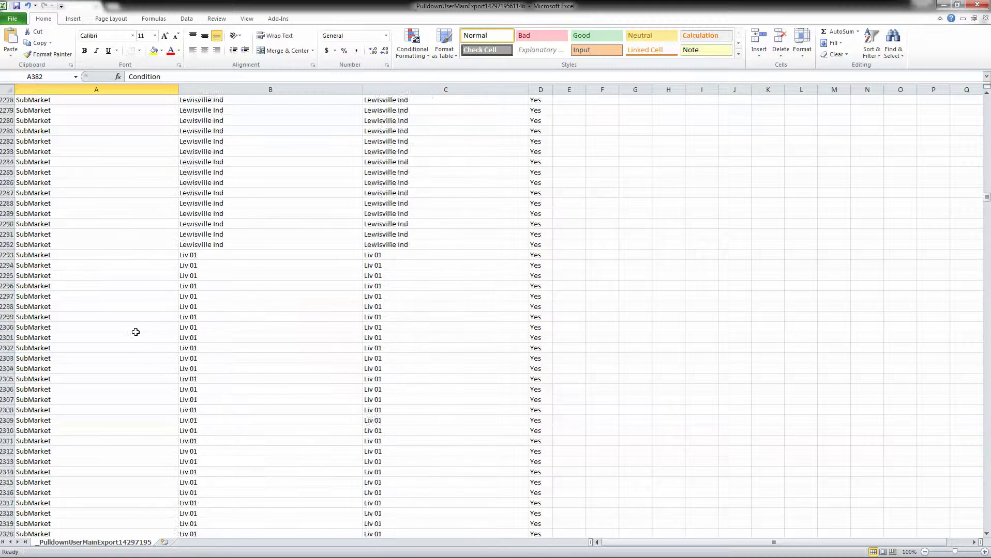
pyautogui.scroll(-20, 132, 333)
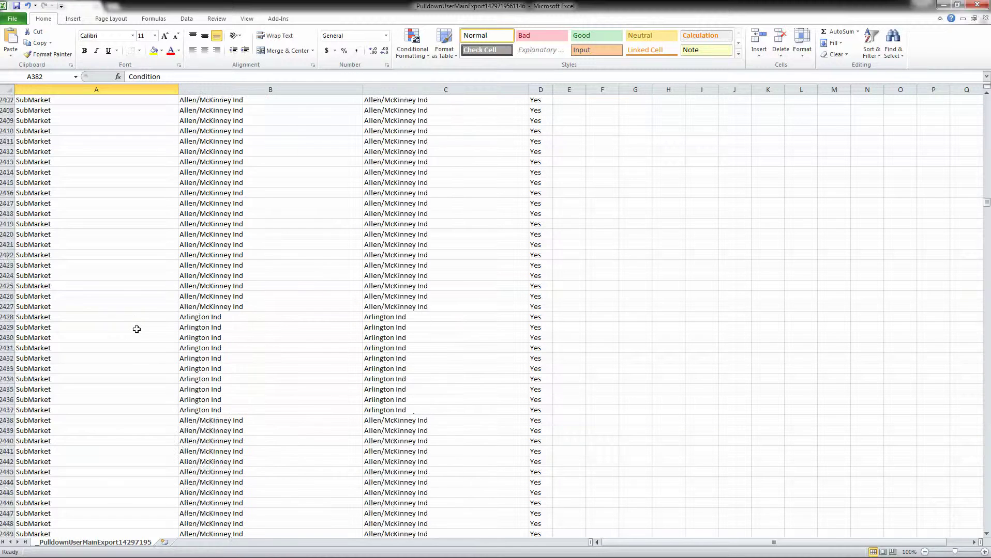
pyautogui.scroll(-20, 140, 324)
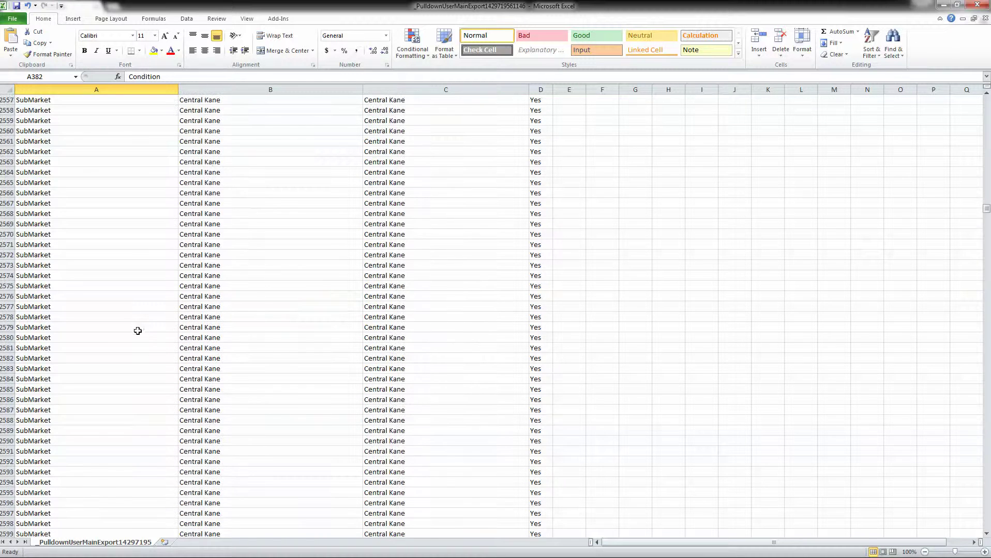
pyautogui.scroll(-20, 134, 337)
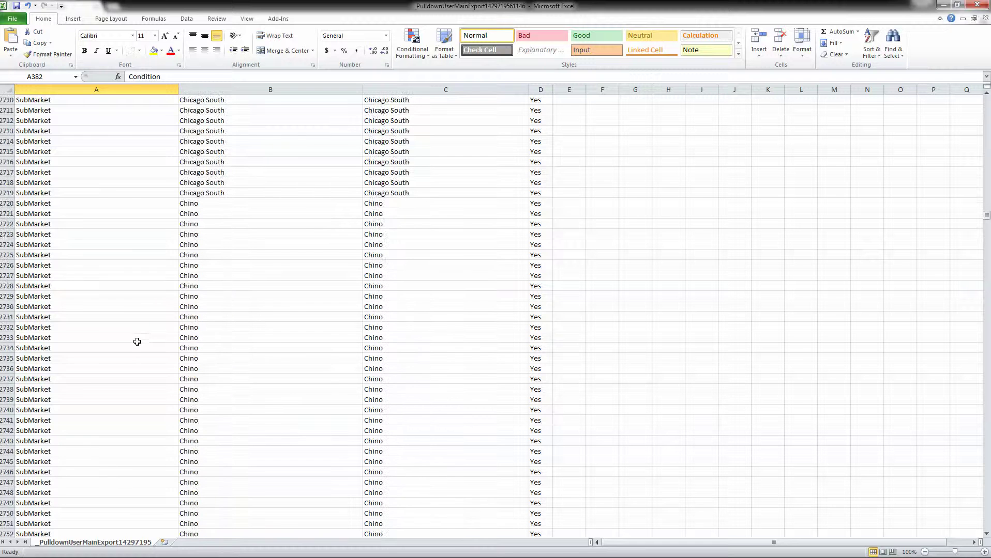
pyautogui.scroll(-20, 138, 343)
# - Go through the SubMarket rows in column A one at a time, past Colton, Conejo Valley and Contra Costa to A2937 at Cooley Ranch
pyautogui.click(140, 346)
pyautogui.press('Down')
pyautogui.press('Down')
pyautogui.press('Down')
pyautogui.press('Down')
pyautogui.press('Down')
pyautogui.press('Down')
pyautogui.press('Down')
pyautogui.press('Down')
pyautogui.press('Down')
pyautogui.press('Down')
pyautogui.press('Down')
pyautogui.press('Down')
pyautogui.press('Down')
pyautogui.press('Down')
pyautogui.press('Down')
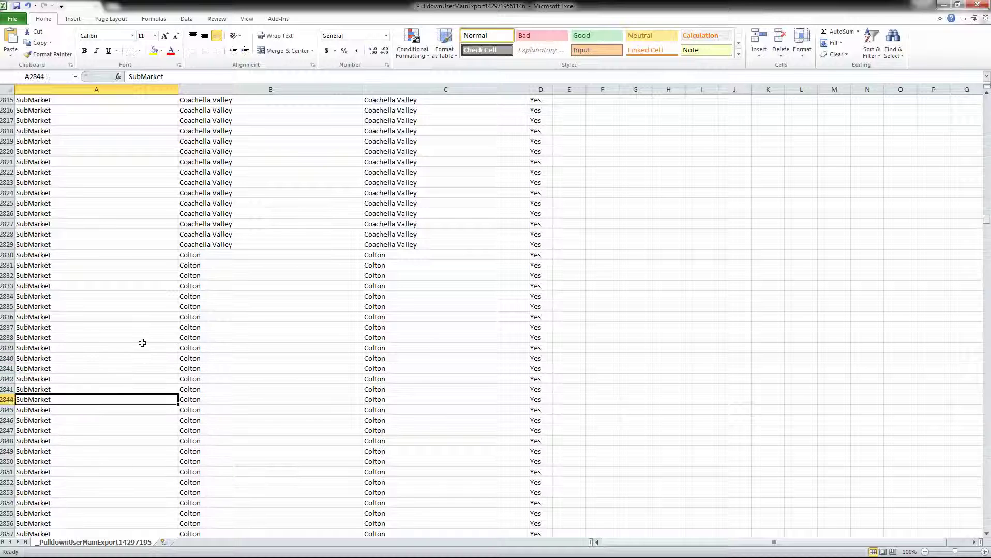
pyautogui.press('Down')
pyautogui.press('Down')
pyautogui.press('Down')
pyautogui.press('Down')
pyautogui.press('Down')
pyautogui.press('Down')
pyautogui.press('Down')
pyautogui.press('Down')
pyautogui.press('Down')
pyautogui.press('Down')
pyautogui.press('Down')
pyautogui.press('Down')
pyautogui.press('Down')
pyautogui.press('Down')
pyautogui.press('Down')
pyautogui.press('Down')
pyautogui.press('Down')
pyautogui.press('Down')
pyautogui.press('Down')
pyautogui.press('Down')
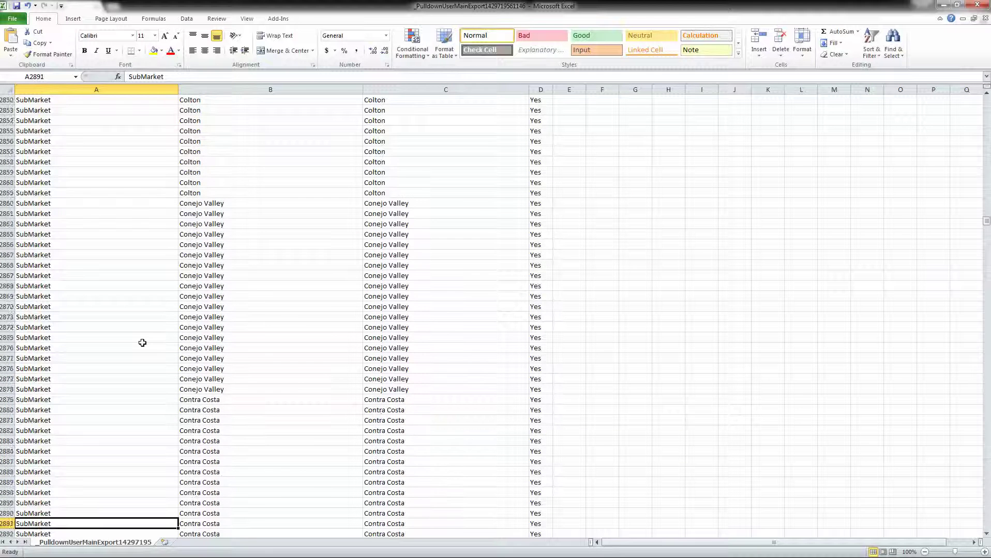
pyautogui.press('Down')
pyautogui.press('Down')
pyautogui.press('Down')
pyautogui.press('Down')
pyautogui.press('Down')
pyautogui.press('Down')
pyautogui.press('Down')
pyautogui.press('Down')
pyautogui.press('Down')
pyautogui.press('Down')
pyautogui.press('Down')
pyautogui.press('Down')
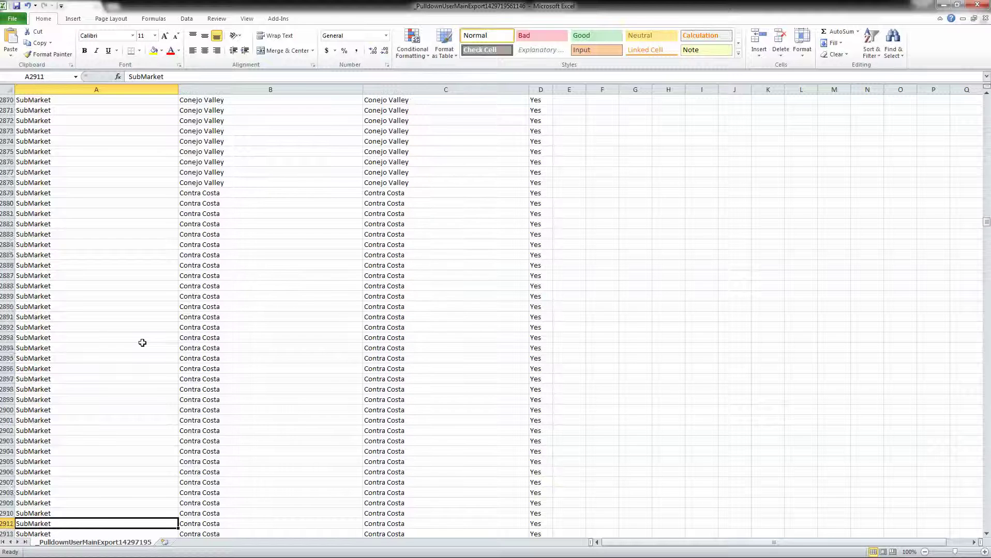
pyautogui.press('Down')
pyautogui.press('Down')
pyautogui.press('Down')
pyautogui.press('Down')
pyautogui.press('Down')
pyautogui.press('Down')
pyautogui.press('Down')
pyautogui.press('Down')
pyautogui.press('Down')
pyautogui.press('Down')
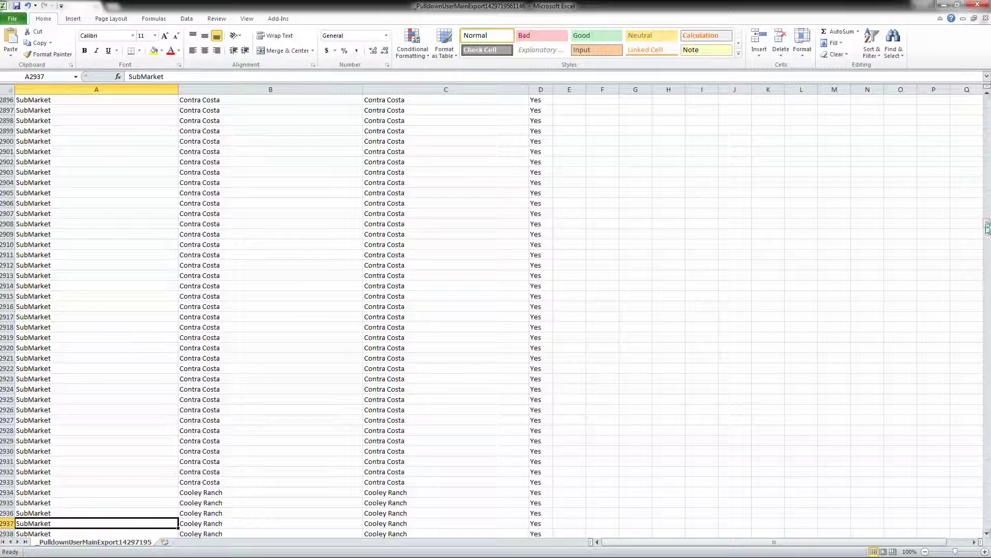
# - Look through the exported transaction categories, from TransCompSummary and TransListingSummary through TransOfferStatus to the TransRole and TransStatus values
pyautogui.moveTo(987, 225); pyautogui.dragTo(989, 521)
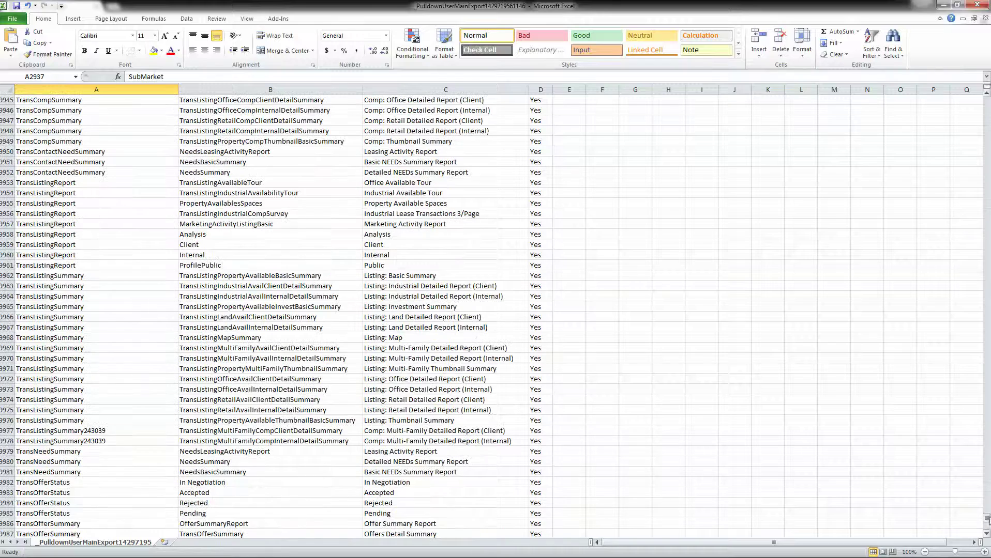
pyautogui.scroll(-1, 272, 146)
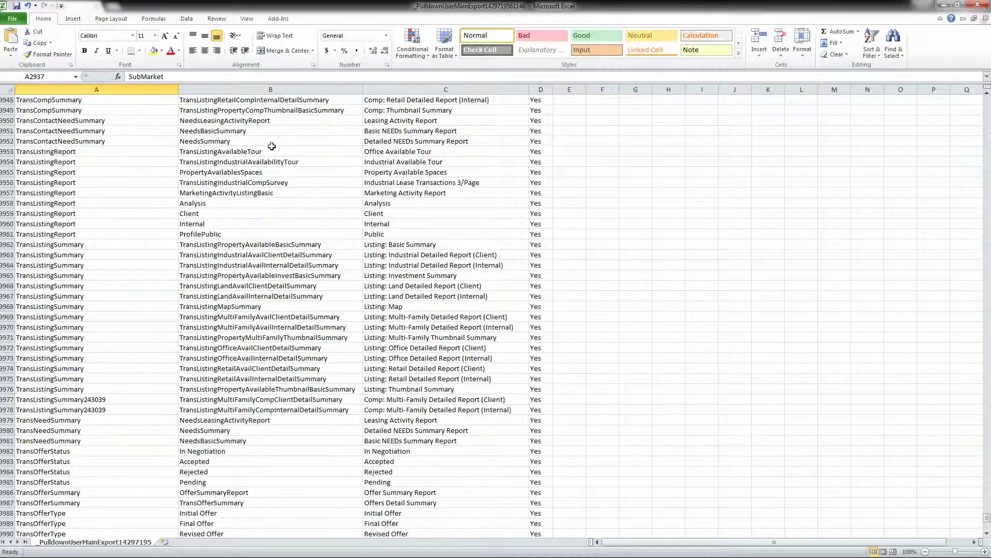
pyautogui.scroll(3, 264, 145)
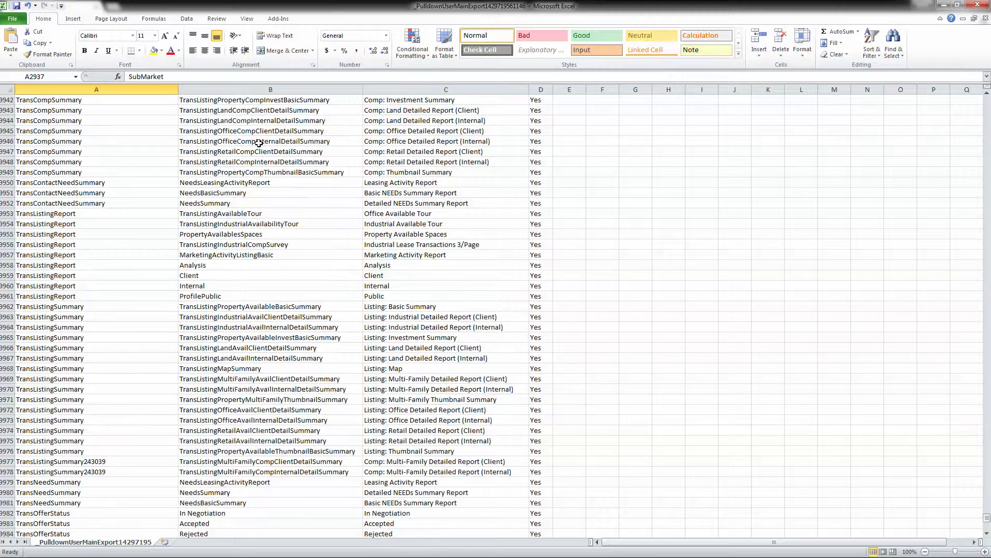
pyautogui.scroll(-2, 250, 143)
pyautogui.scroll(-5, 251, 142)
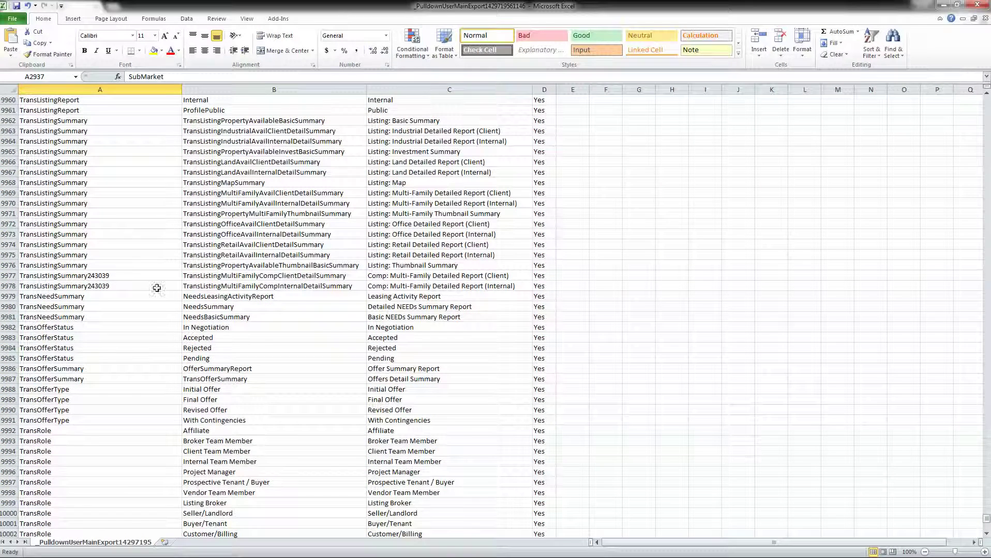
pyautogui.click(38, 432)
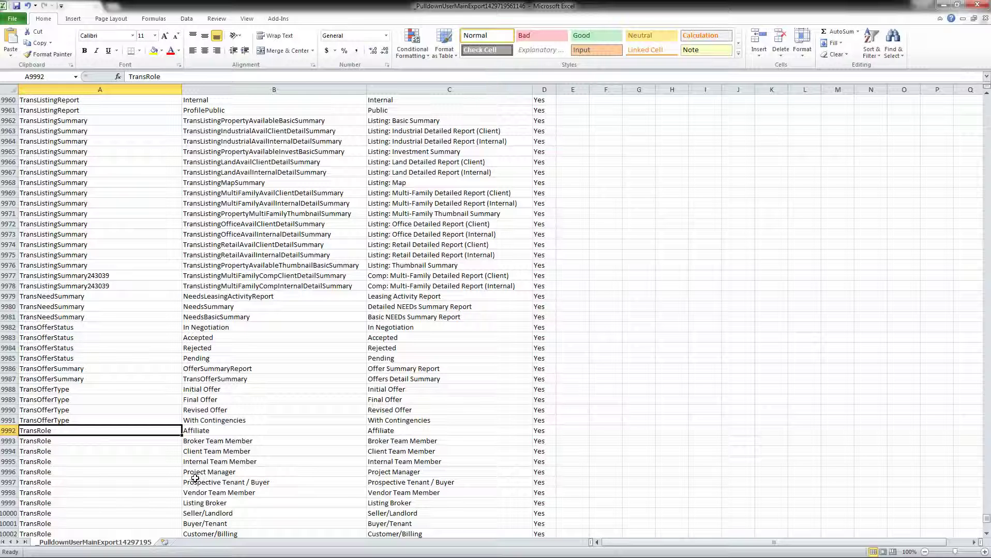
pyautogui.scroll(-2, 194, 475)
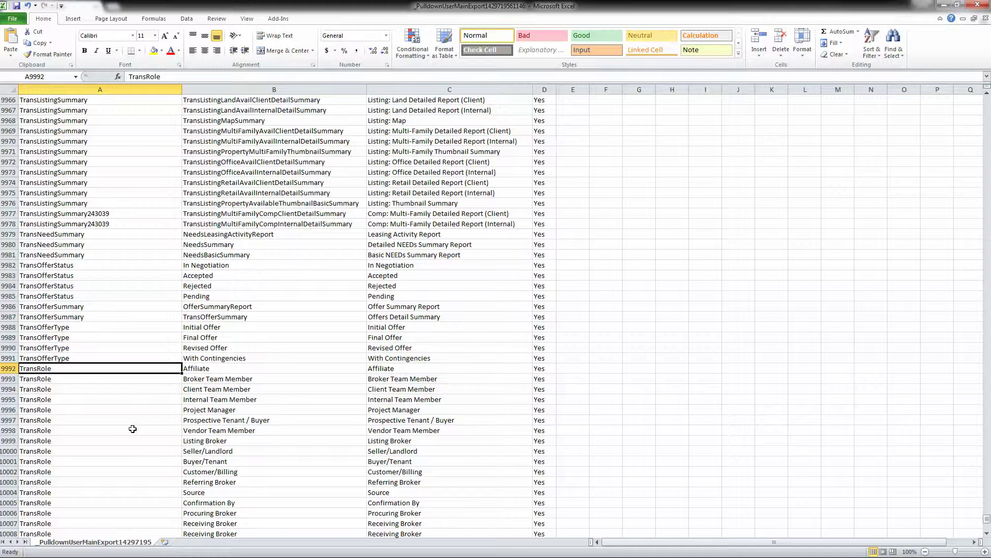
pyautogui.scroll(-6, 131, 429)
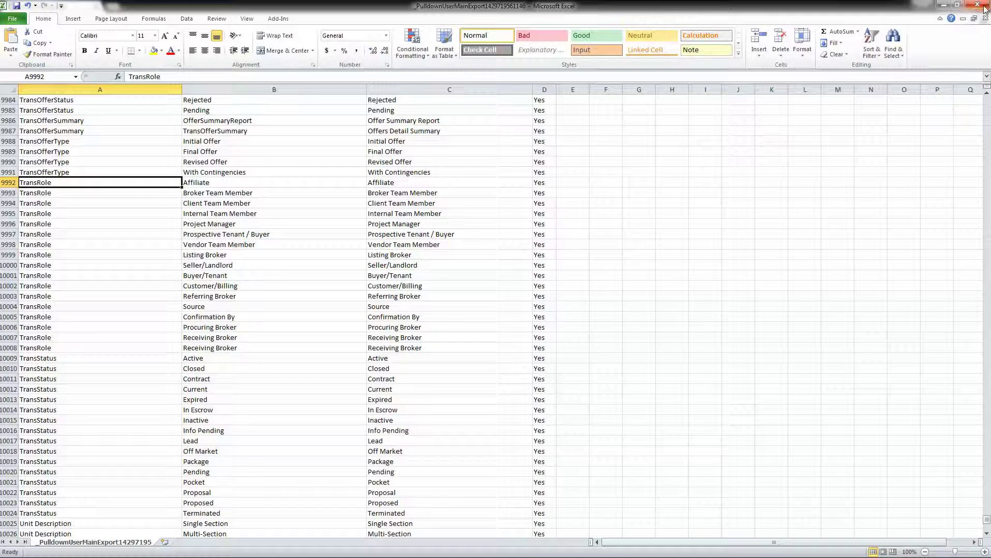
# - Close the exported pulldown workbook without saving the changes and return to the web application's export page
pyautogui.hotkey('alt', 'F4')
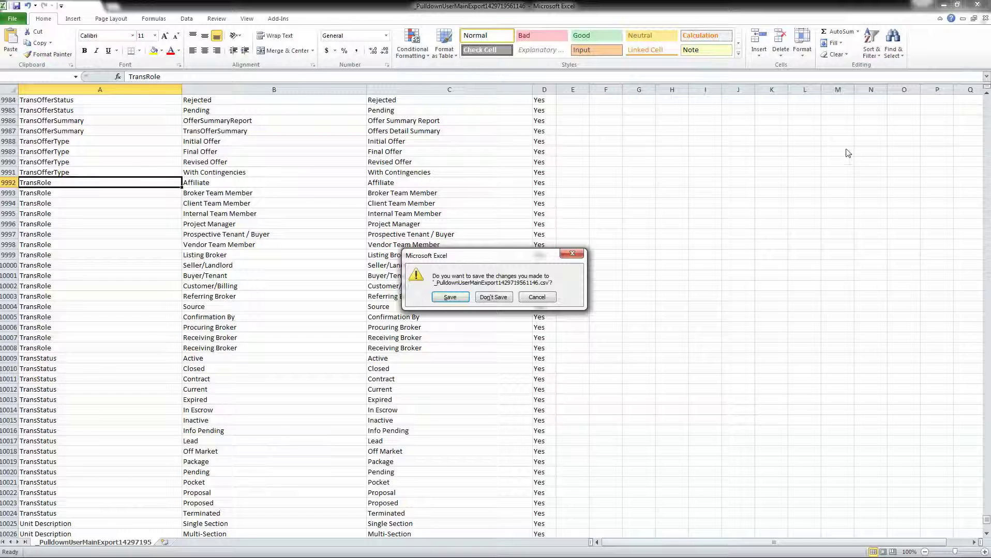
pyautogui.click(498, 297)
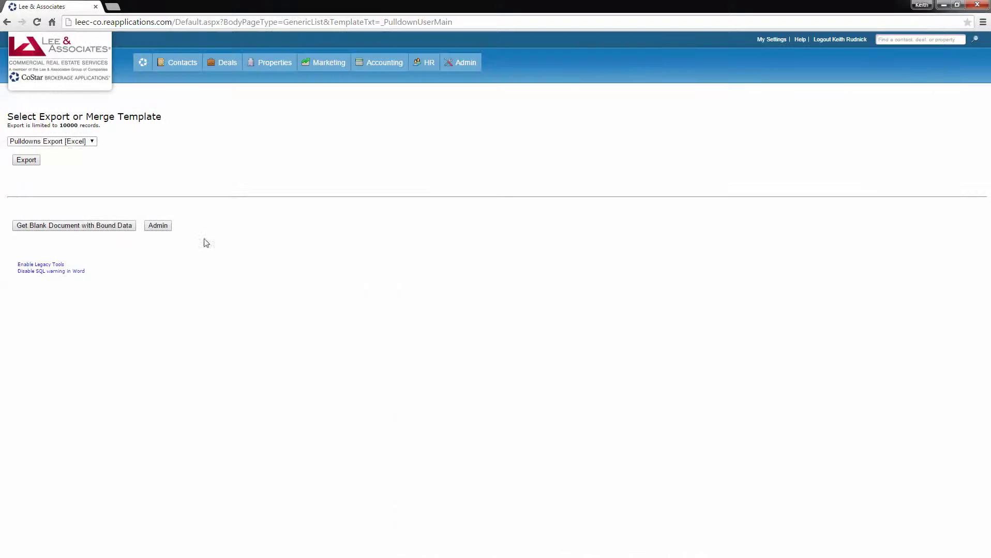
pyautogui.click(68, 144)
# - Open Pulldown Admin, search the pulldowns for "business" and view the BusinessLine values
pyautogui.moveTo(464, 64)
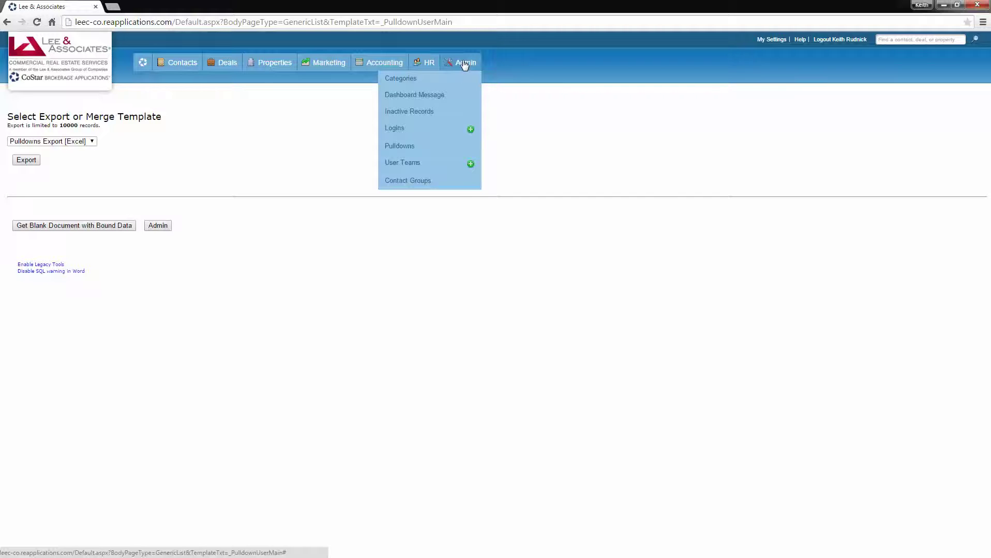
pyautogui.click(377, 150)
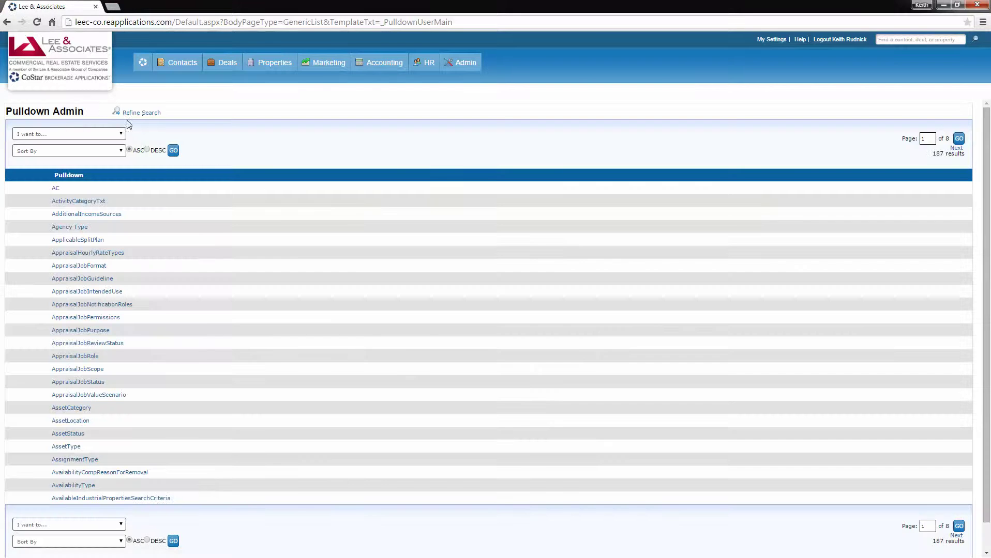
pyautogui.click(140, 113)
pyautogui.click(27, 153)
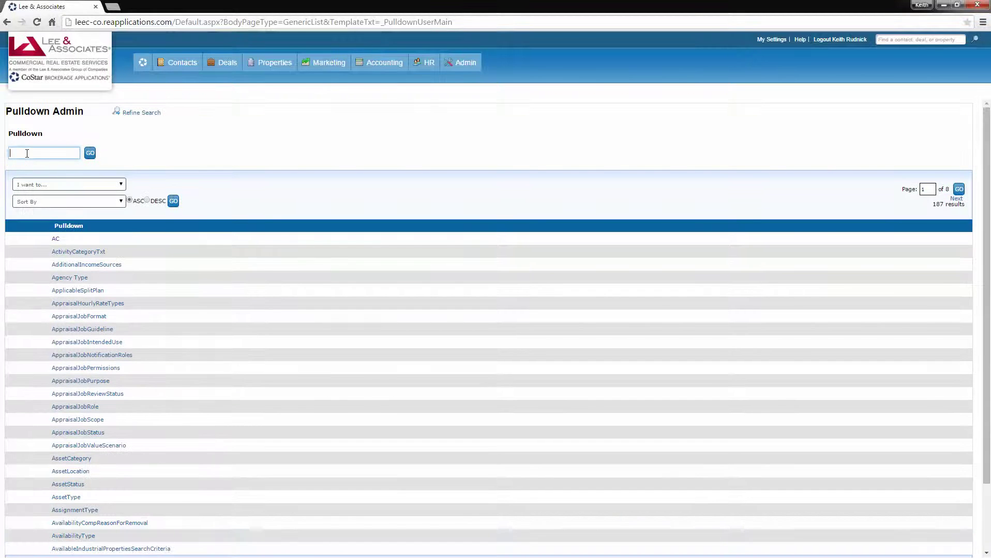
pyautogui.write('business')
pyautogui.press('Return')
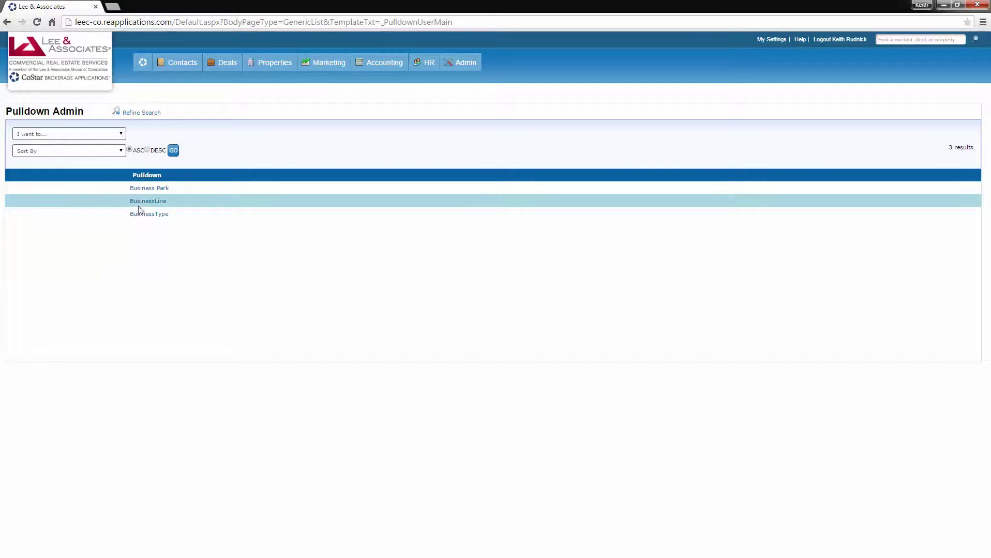
pyautogui.click(141, 202)
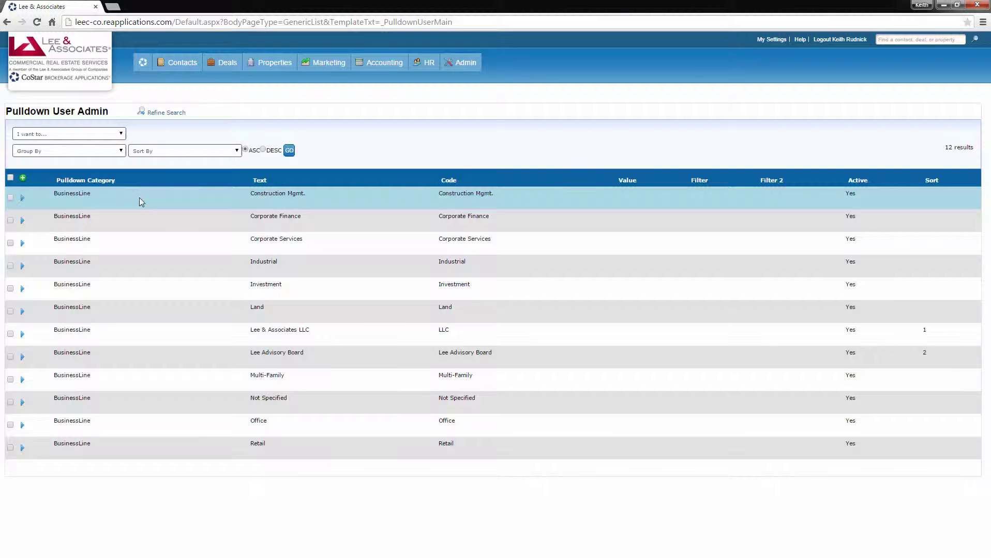
# - Go back to the home dashboard and open the Pulldown Admin list from there
pyautogui.click(143, 62)
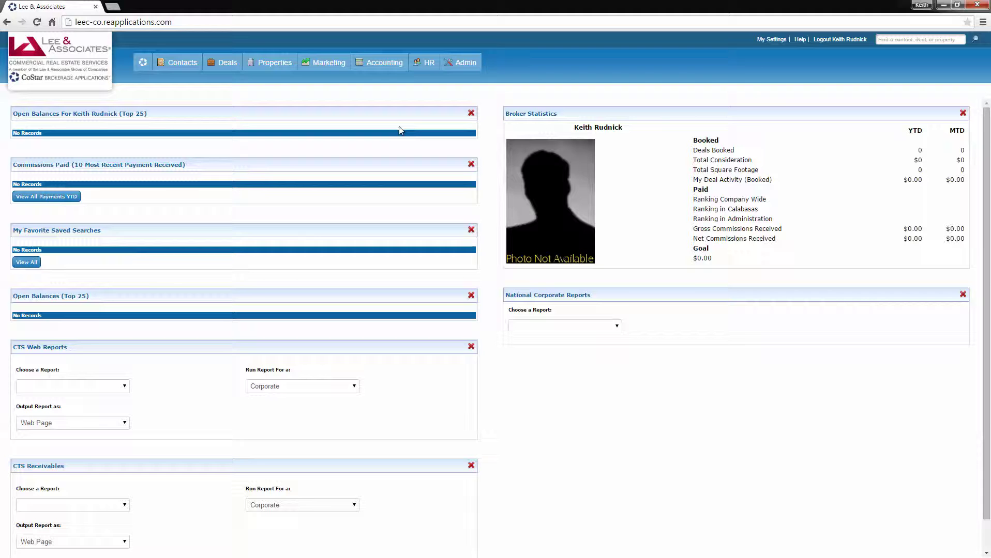
pyautogui.moveTo(460, 62)
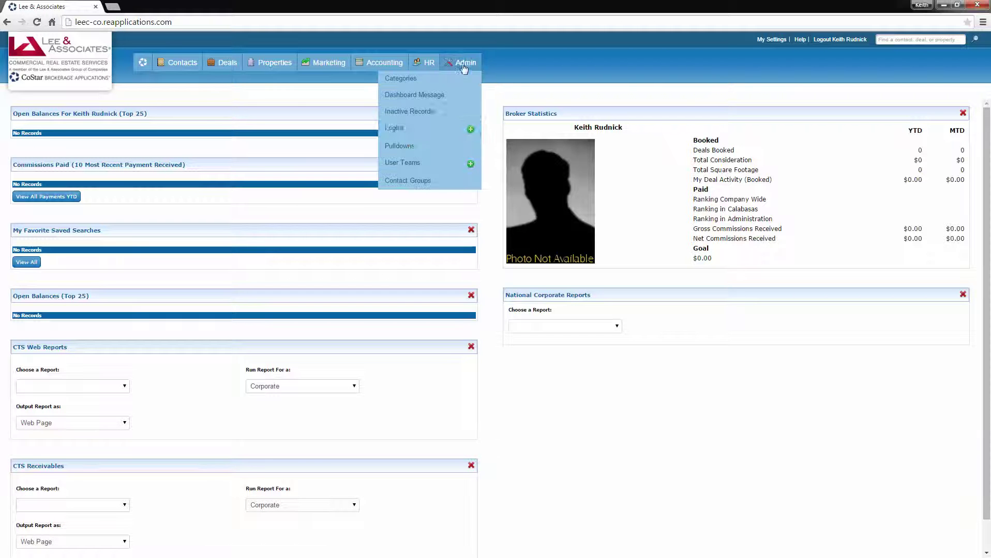
pyautogui.click(400, 146)
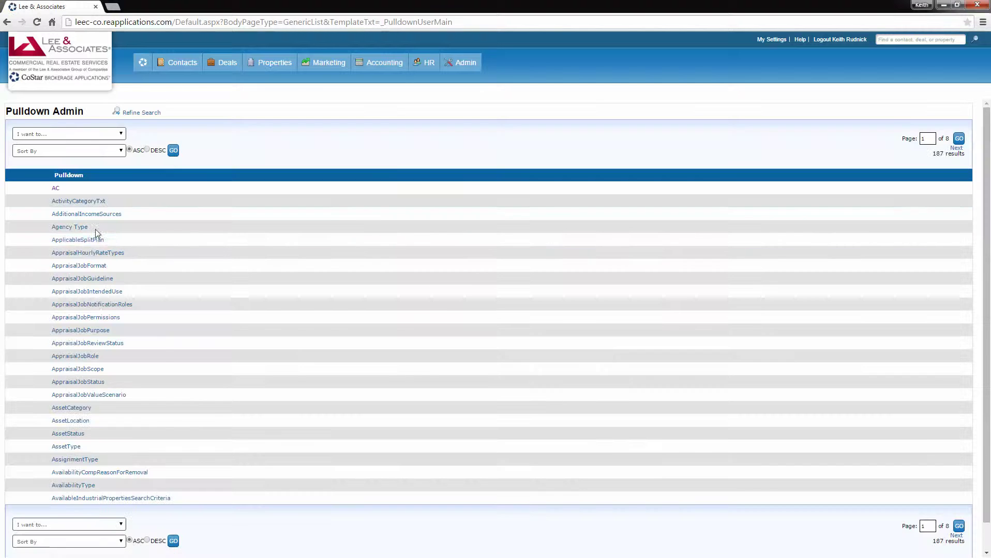
# - Filter the pulldown list by "business" and open the BusinessLine category
pyautogui.click(144, 115)
pyautogui.click(40, 152)
pyautogui.click(38, 151)
pyautogui.write('bu')
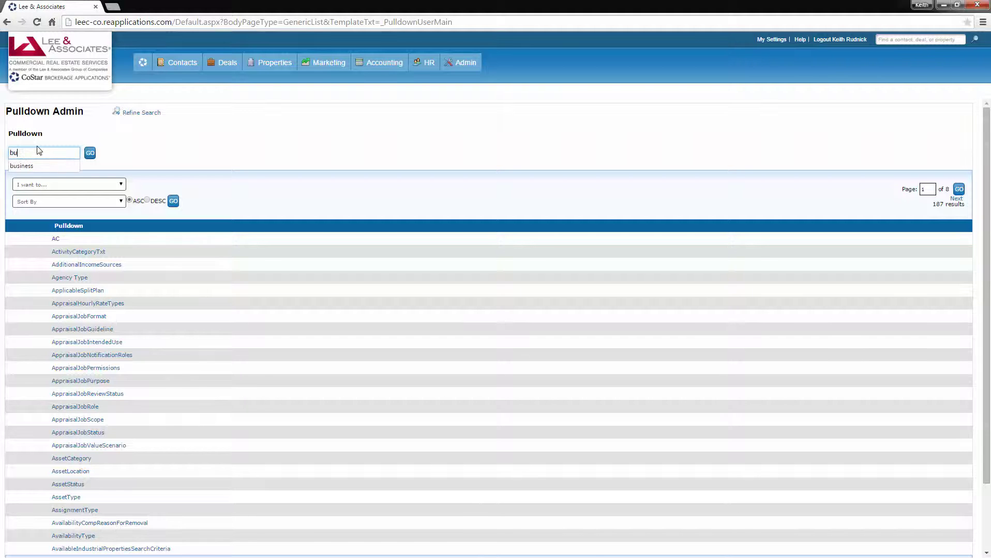
pyautogui.press('Down')
pyautogui.press('Return')
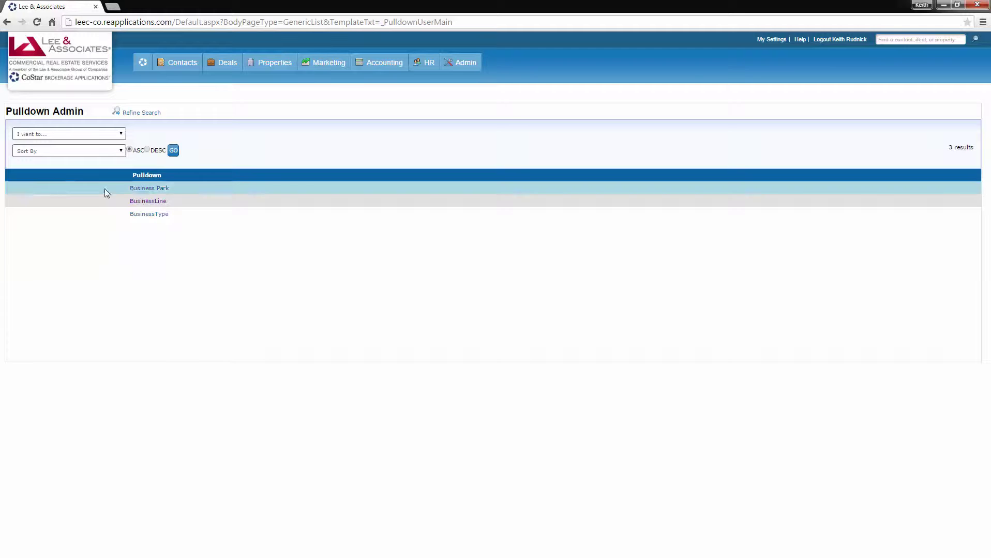
pyautogui.click(147, 201)
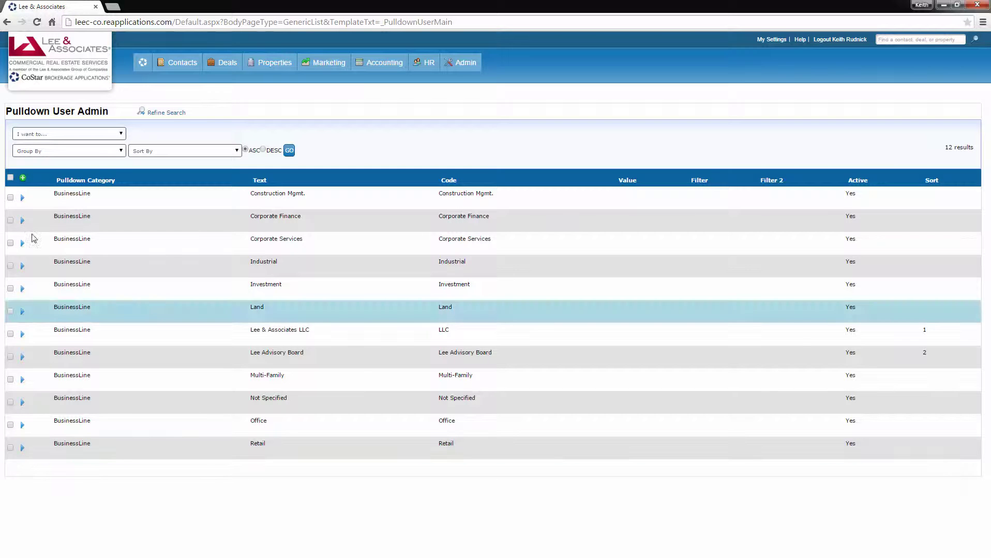
# - Start a new BusinessLine value with "Property Mgmt." as both the pulldown text and the pulldown code
pyautogui.click(23, 178)
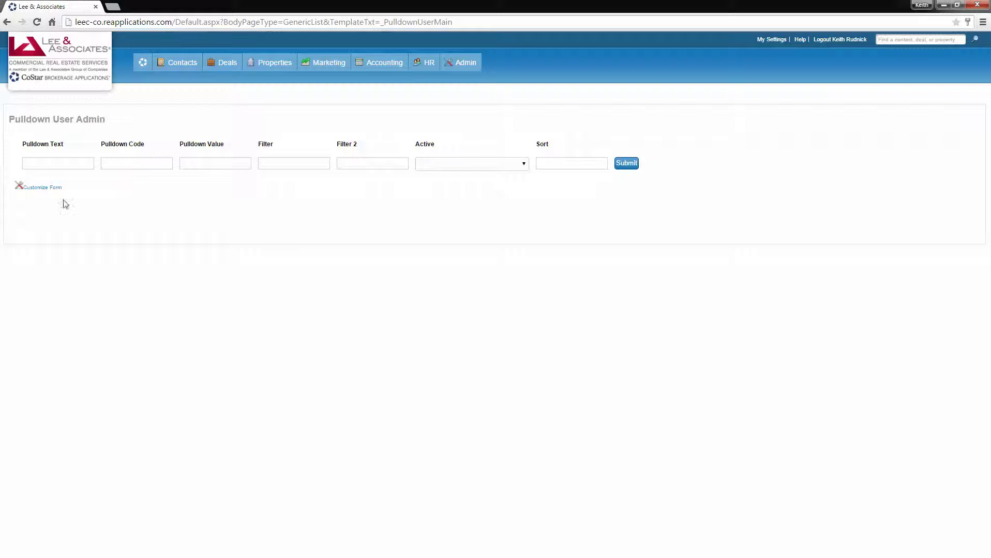
pyautogui.click(48, 162)
pyautogui.write('Property')
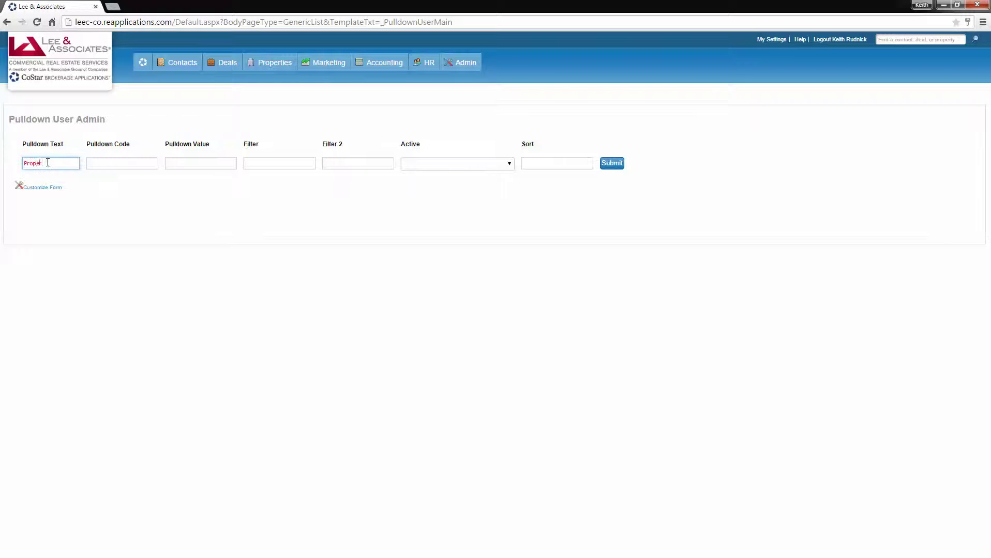
pyautogui.write(' Mgmt.')
pyautogui.hotkey('shift', 'Left')
pyautogui.hotkey('shift', 'Left')
pyautogui.hotkey('shift', 'Left')
pyautogui.hotkey('shift', 'Left')
pyautogui.hotkey('shift', 'Left')
pyautogui.hotkey('shift', 'Left')
pyautogui.hotkey('shift', 'Left')
pyautogui.hotkey('shift', 'Left')
pyautogui.hotkey('shift', 'Left')
pyautogui.hotkey('shift', 'Left')
pyautogui.hotkey('shift', 'Left')
pyautogui.hotkey('shift', 'Left')
pyautogui.hotkey('shift', 'Left')
pyautogui.hotkey('shift', 'Left')
pyautogui.hotkey('ctrl', 'c')
pyautogui.press('Tab')
pyautogui.hotkey('ctrl', 'v')
# - Set the new Property Mgmt. value's Active option to Yes, submit it and mark its text in the BusinessLine list
pyautogui.press('Tab')
pyautogui.press('Tab')
pyautogui.press('Tab')
pyautogui.press('Tab')
pyautogui.press('y')
pyautogui.press('Tab')
pyautogui.press('Return')
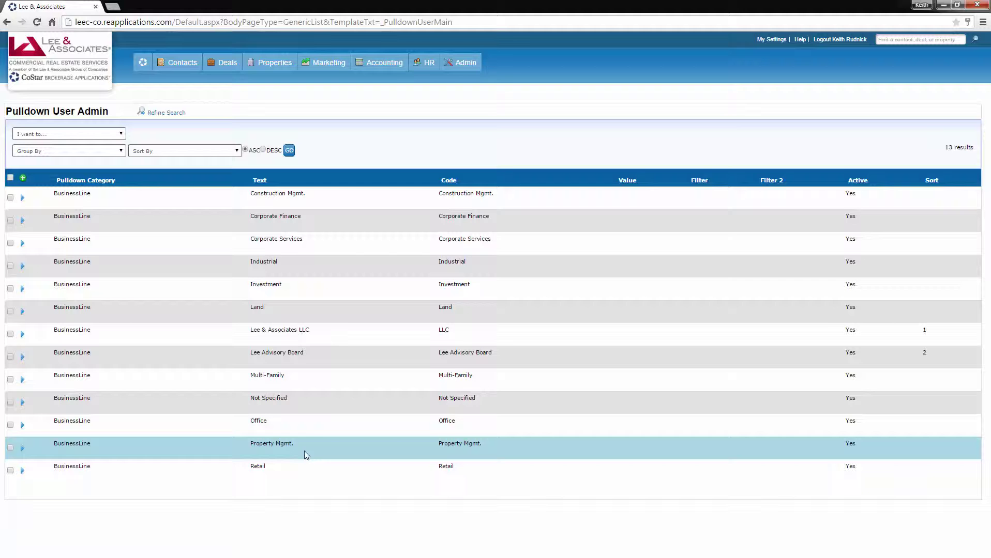
pyautogui.moveTo(298, 443); pyautogui.dragTo(250, 445)
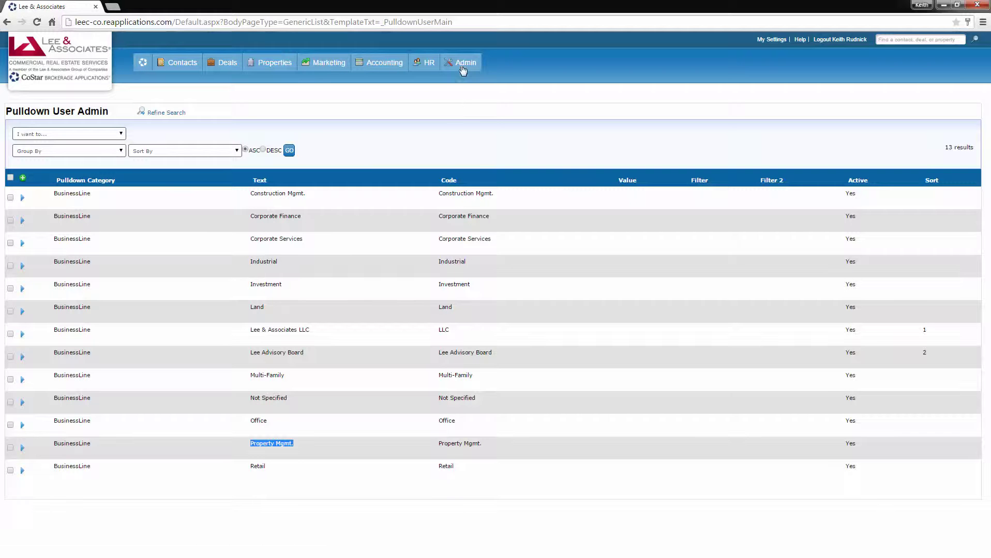
# - Open Category Admin and bring up the Location category with its list of entries
pyautogui.moveTo(463, 63)
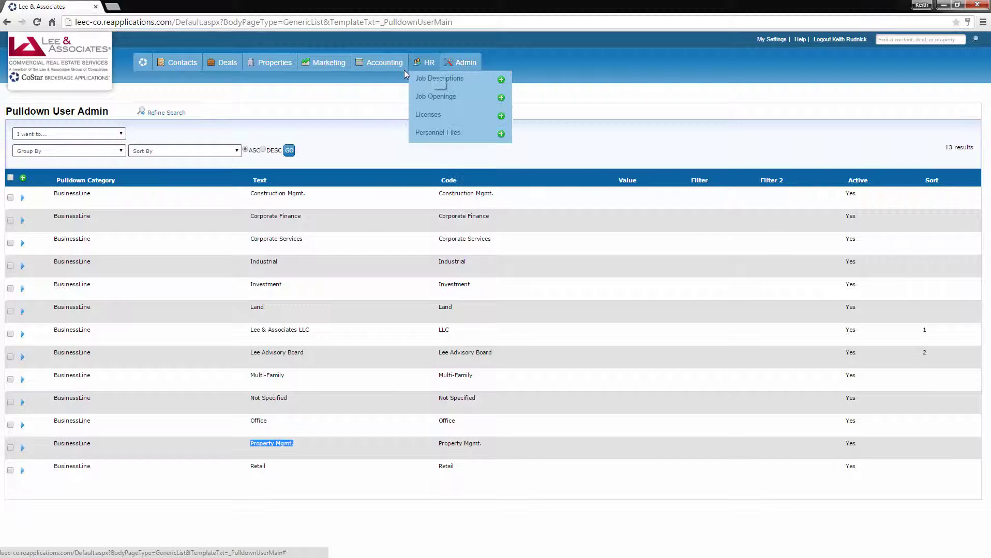
pyautogui.click(406, 78)
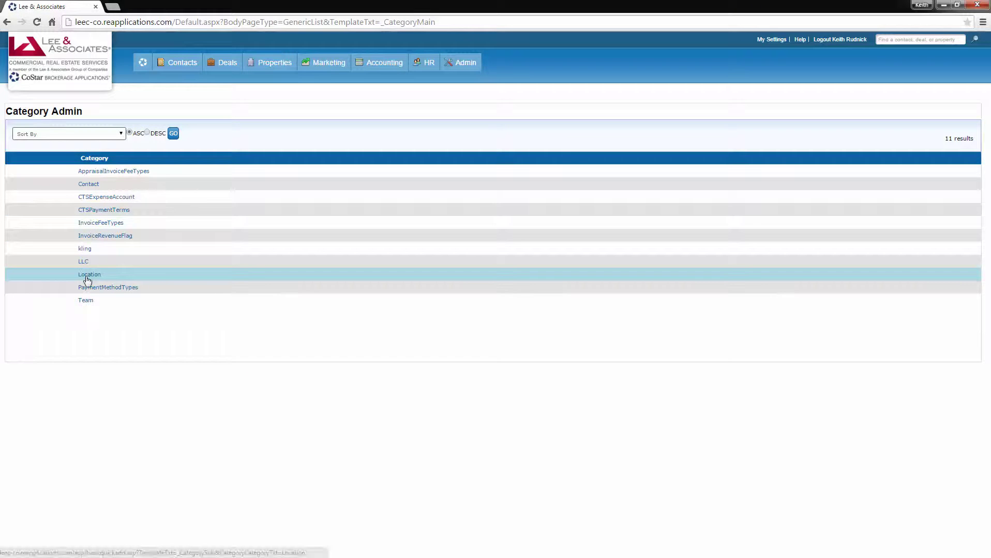
pyautogui.click(85, 275)
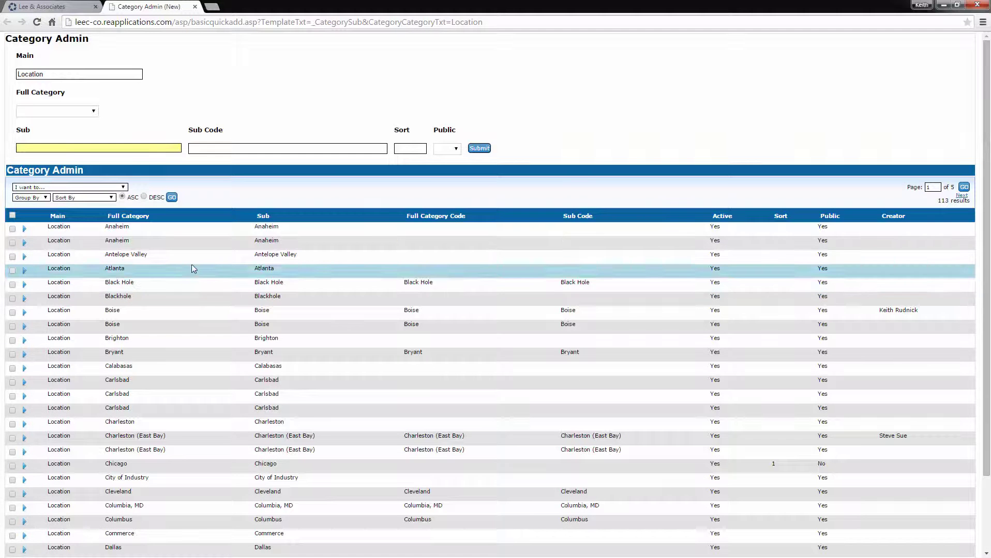
pyautogui.scroll(-2, 192, 263)
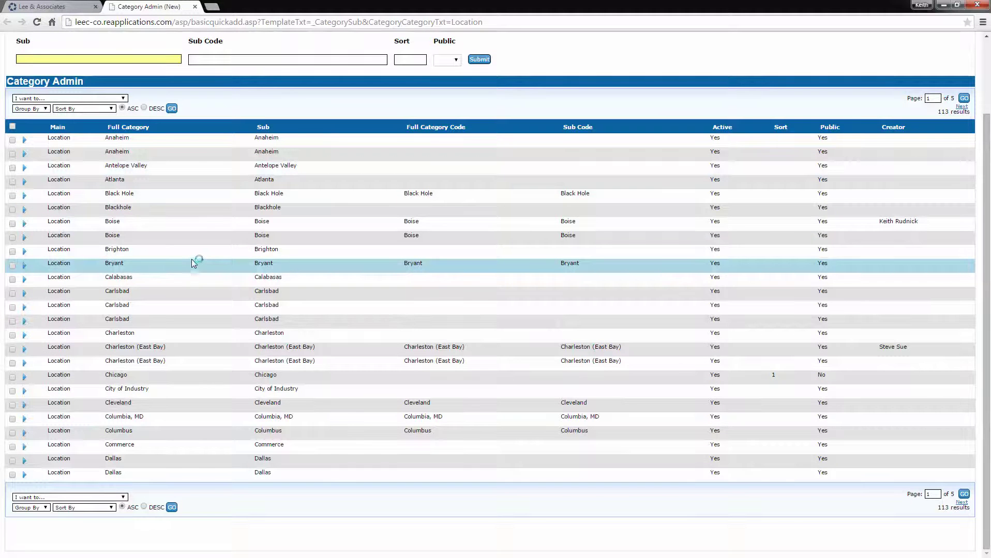
pyautogui.scroll(2, 192, 261)
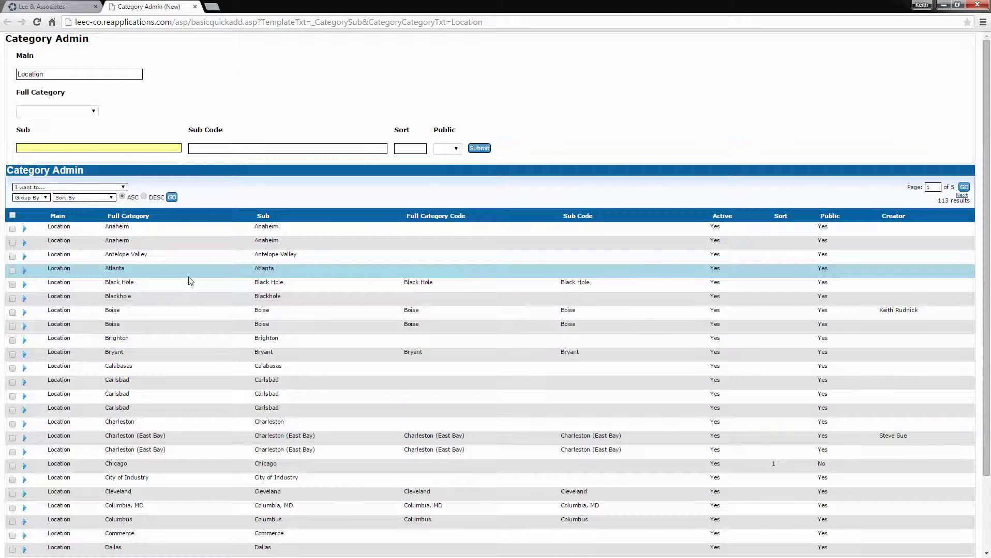
# - Filter the Location list to only the first Anaheim record
pyautogui.click(12, 229)
pyautogui.click(57, 189)
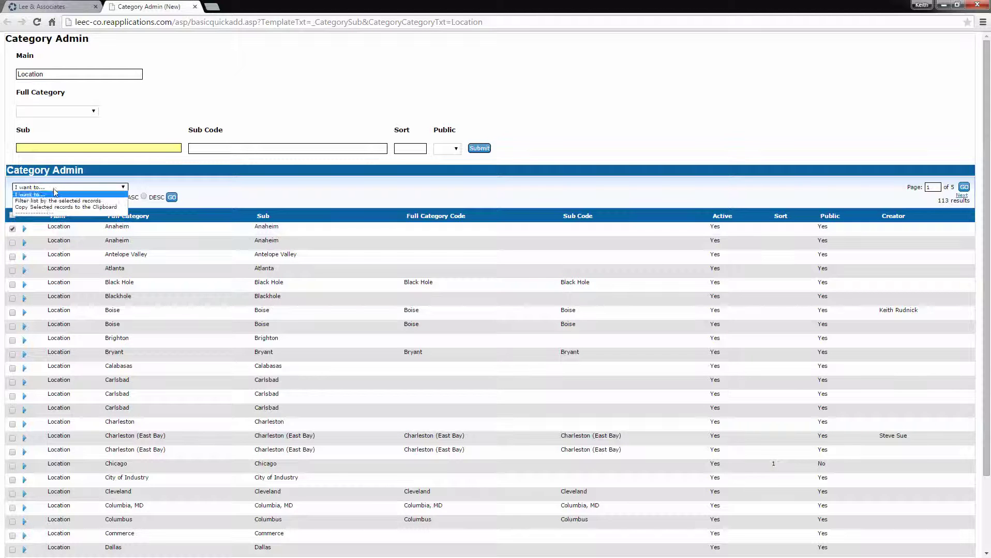
pyautogui.click(49, 202)
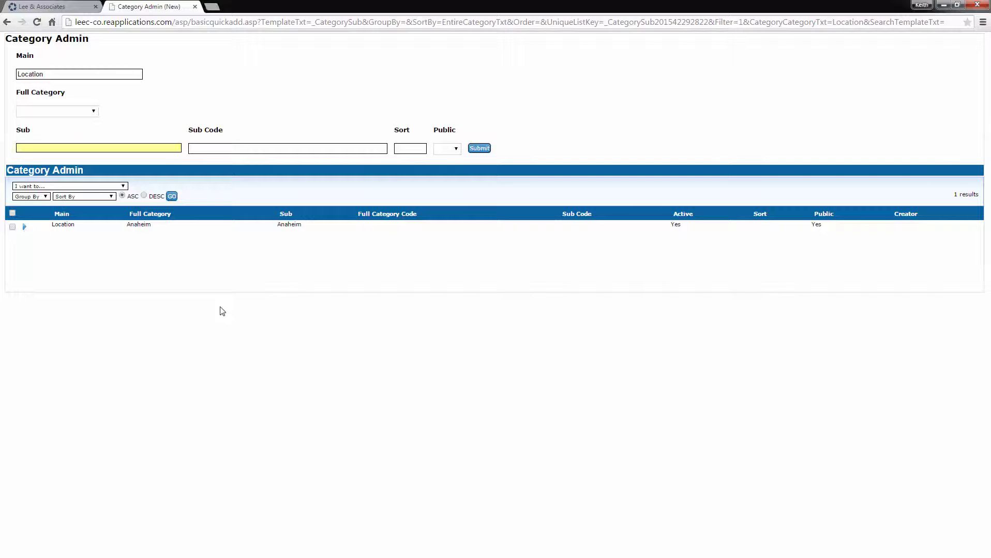
# - Fill in a new Location entry with "Test" as both Sub and Sub Code, and set Public to Yes
pyautogui.click(20, 148)
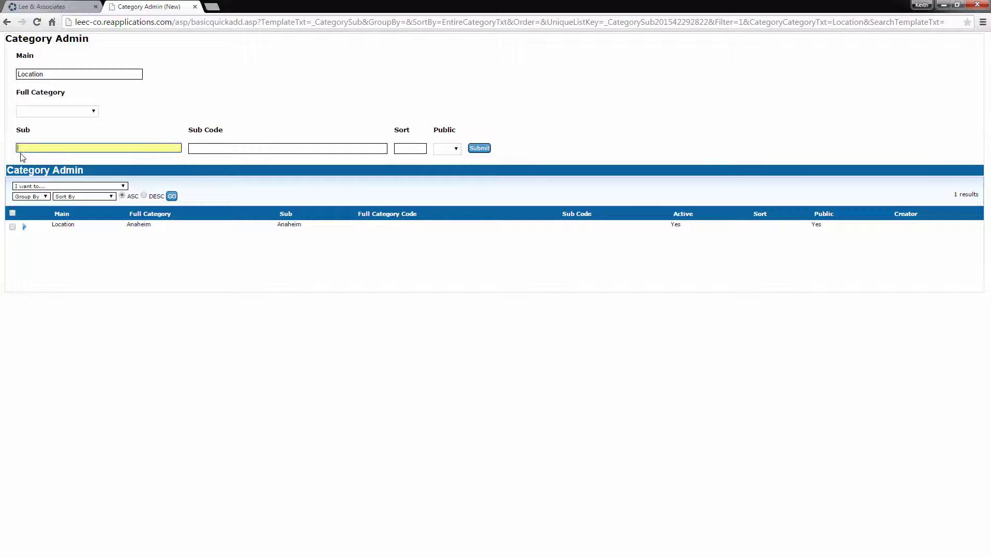
pyautogui.write('Test')
pyautogui.press('Tab')
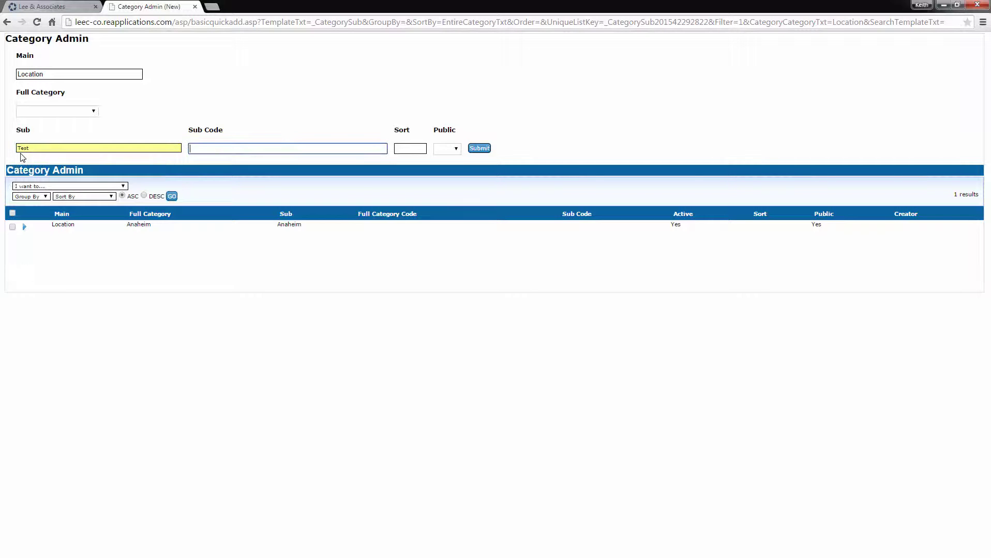
pyautogui.write('T')
pyautogui.write('t')
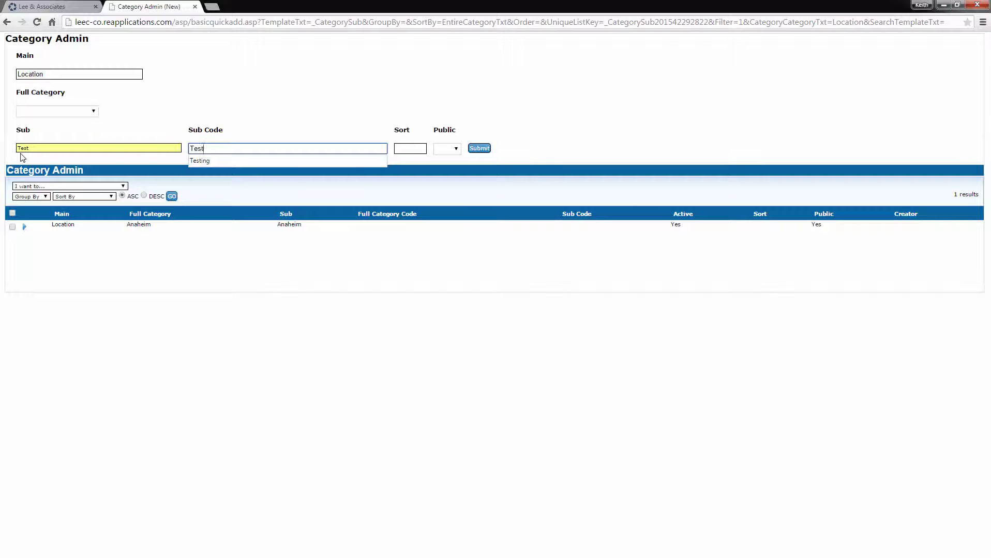
pyautogui.click(453, 149)
pyautogui.click(446, 171)
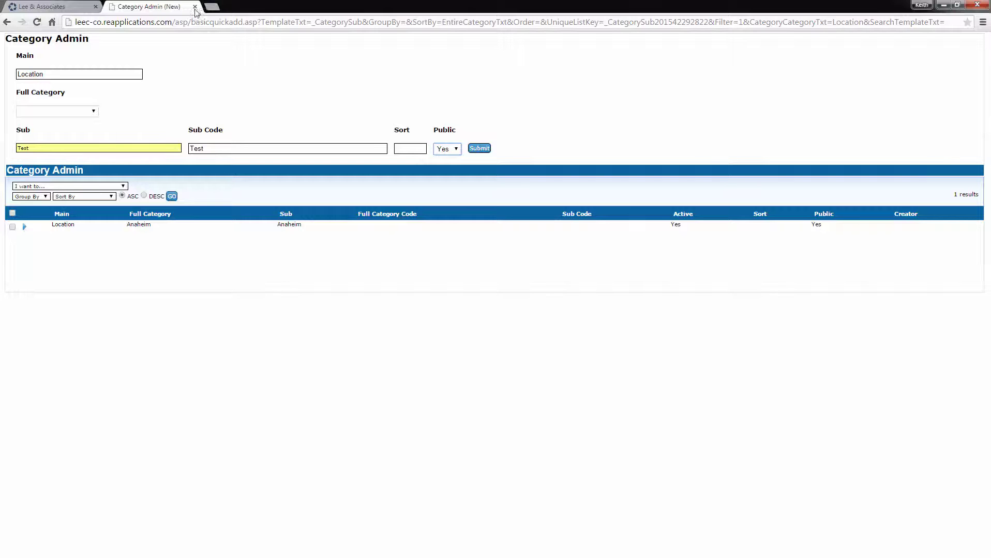
# - Leave the unsubmitted Location entry, return to the home dashboard and start a new contact record
pyautogui.click(194, 7)
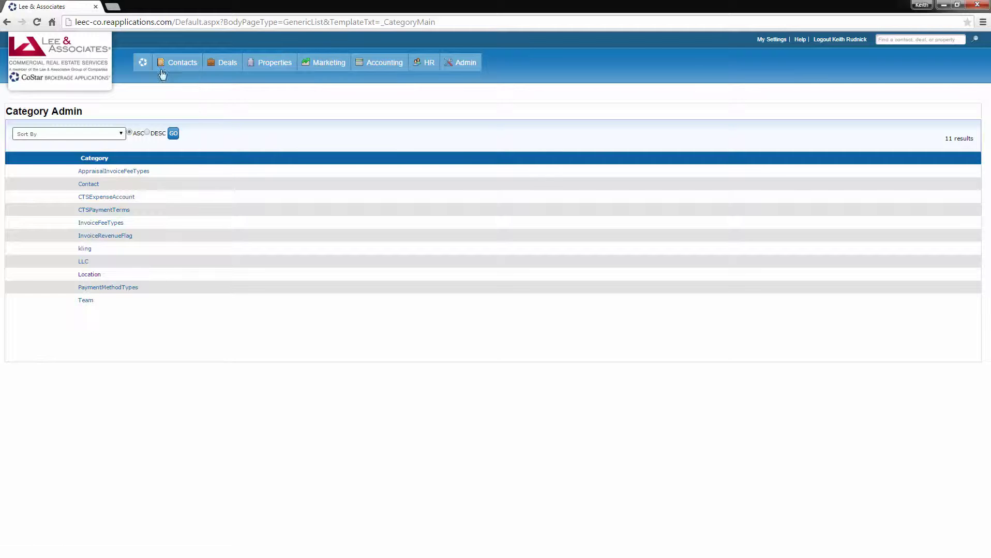
pyautogui.click(143, 62)
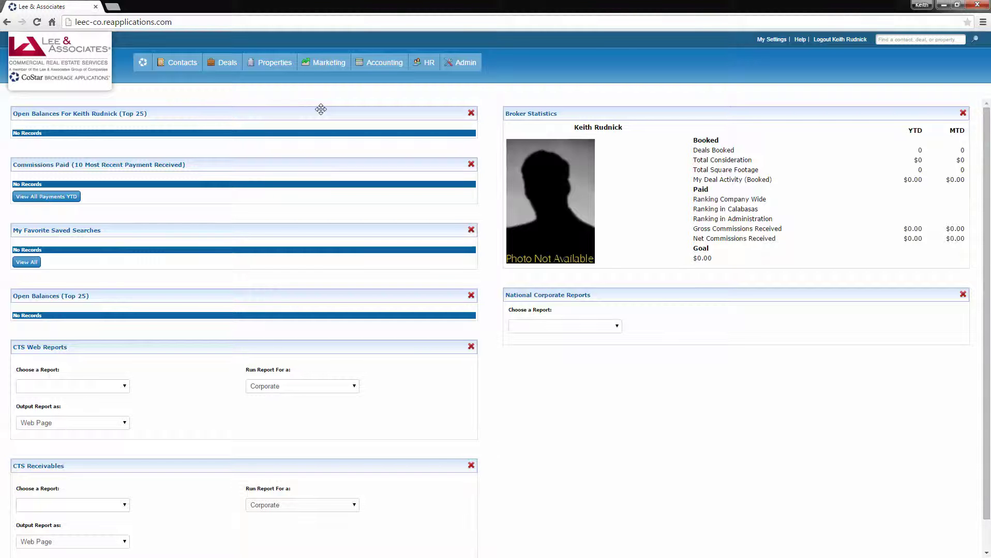
pyautogui.moveTo(180, 64)
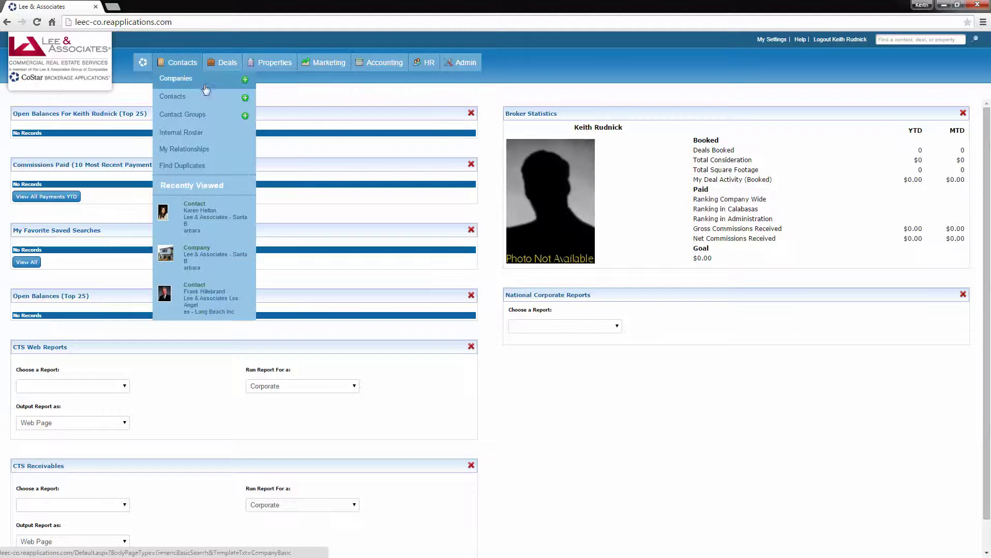
pyautogui.click(245, 100)
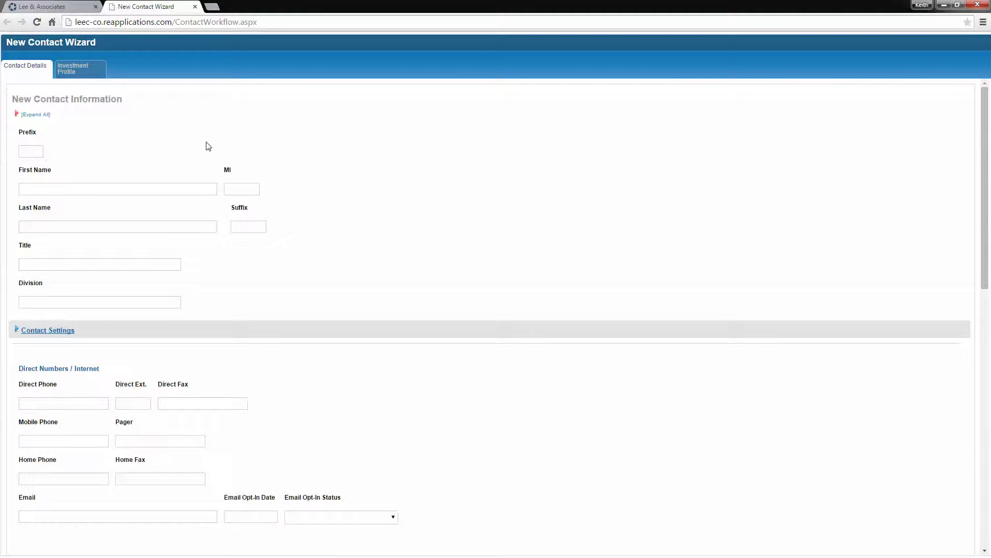
# - Enter the new contact's first and last name and set the title to Broker
pyautogui.click(45, 187)
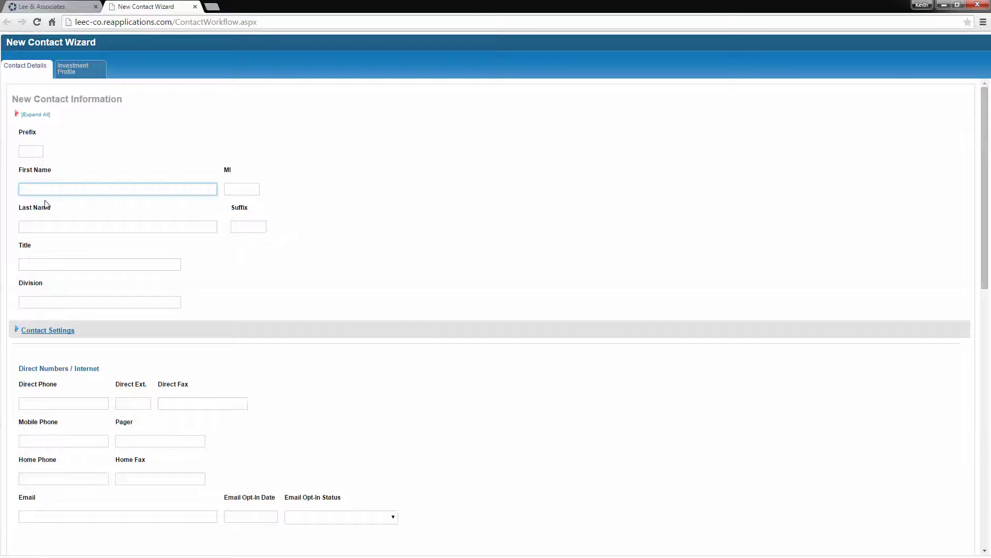
pyautogui.write('Joe')
pyautogui.press('Tab')
pyautogui.press('Tab')
pyautogui.write('Broker')
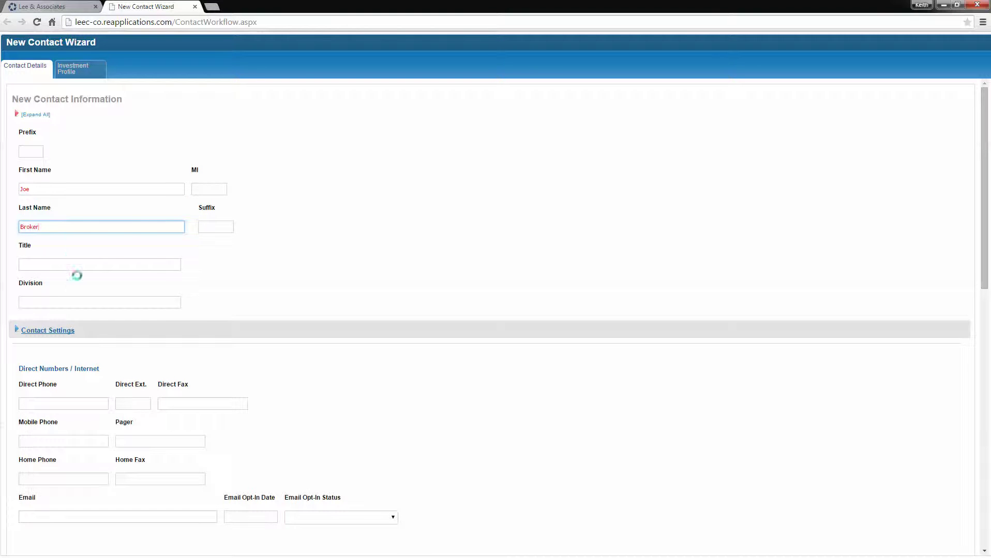
pyautogui.click(31, 263)
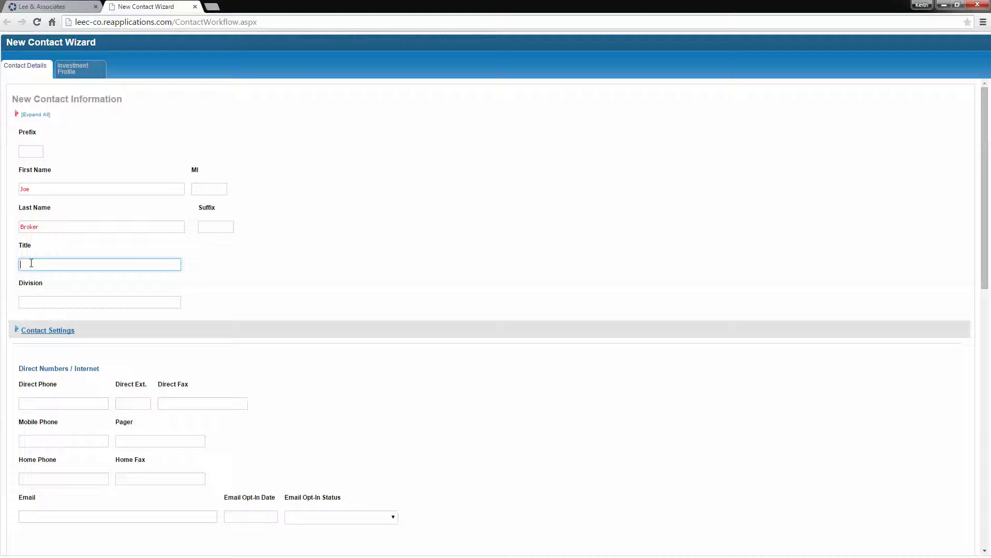
pyautogui.write('Broker')
# - Expand Contact Settings and set the contact's System Type to Internal
pyautogui.scroll(-3, 125, 357)
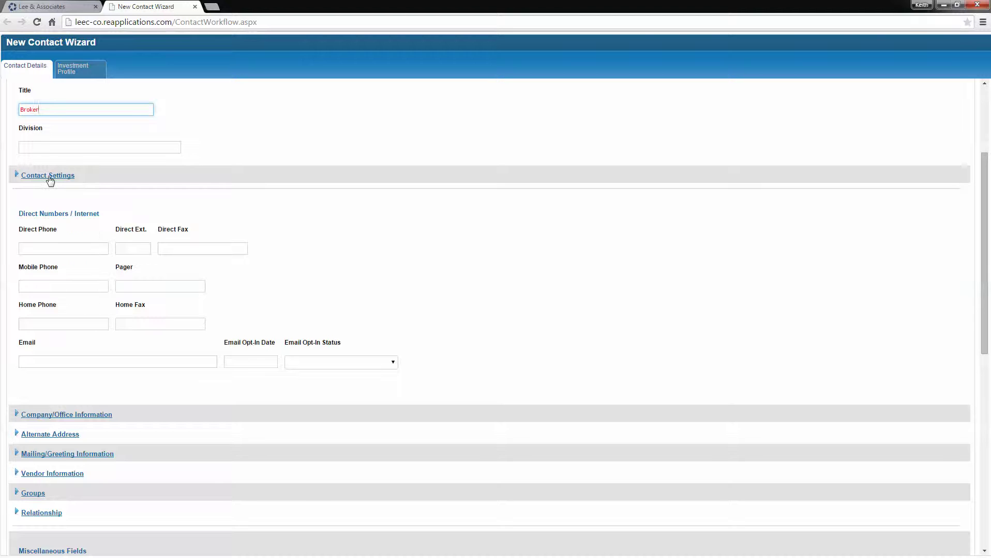
pyautogui.click(48, 176)
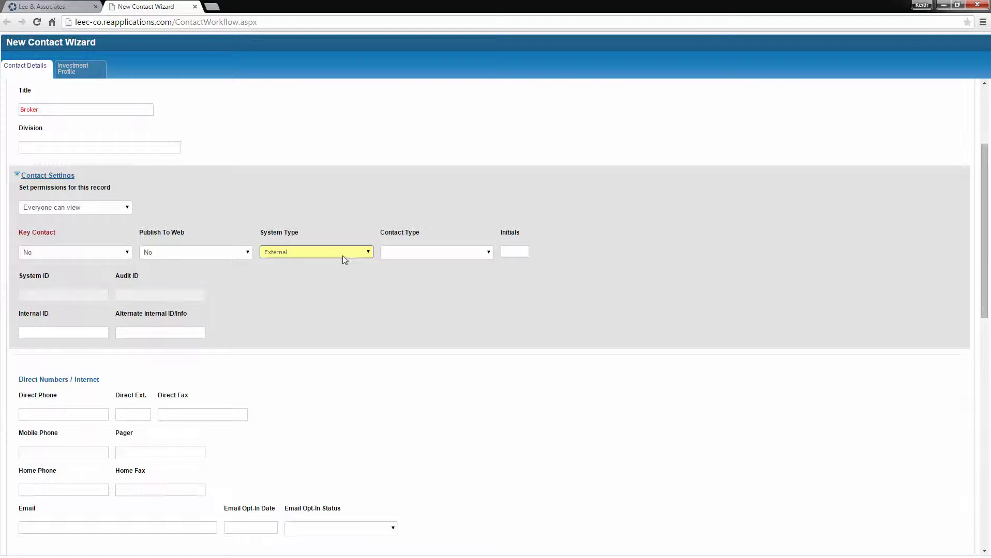
pyautogui.click(369, 253)
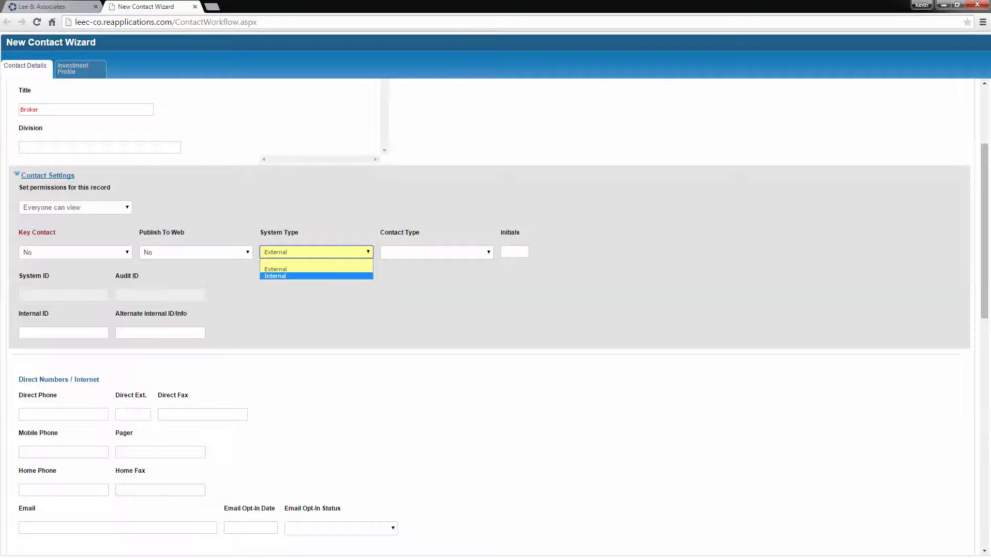
pyautogui.press('Escape')
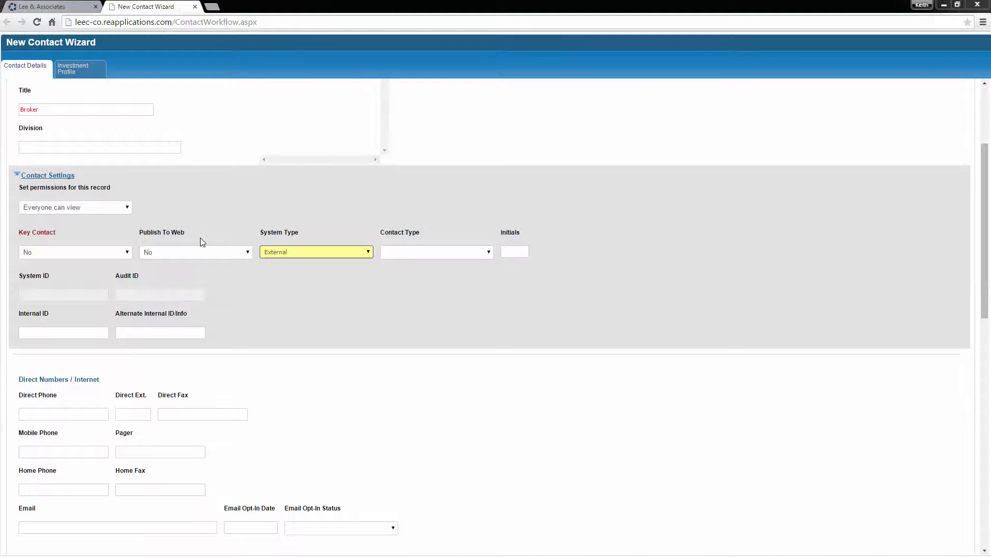
pyautogui.click(348, 255)
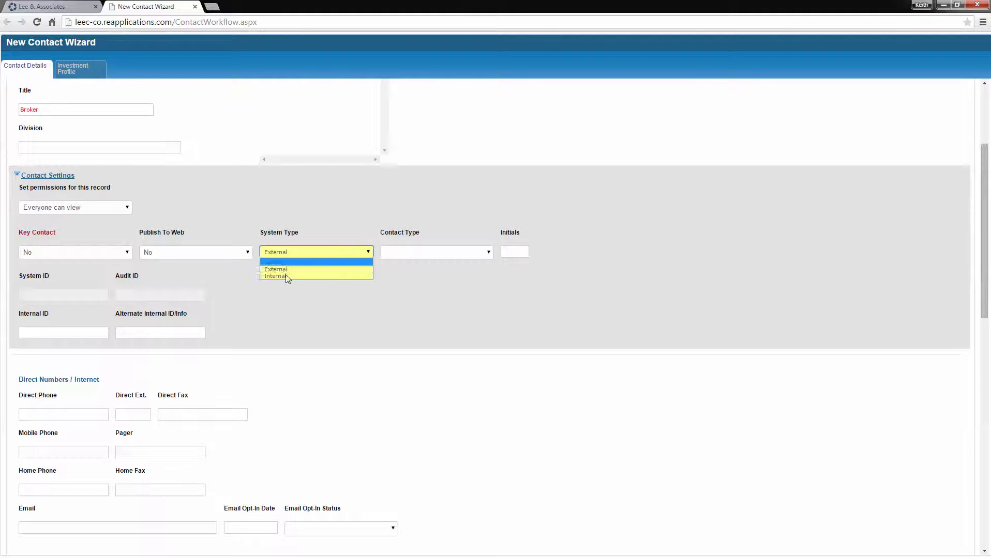
pyautogui.click(282, 277)
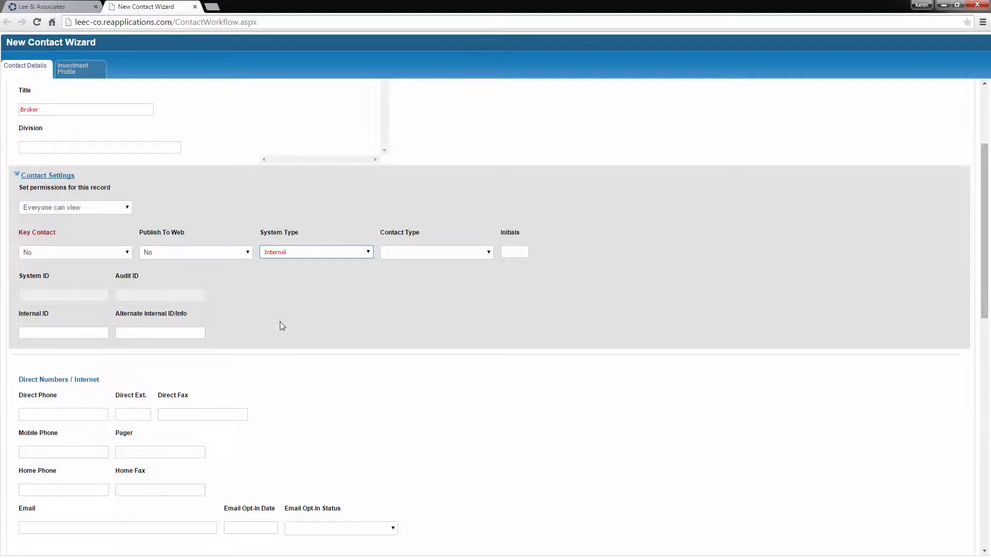
# - In Company/Office Information, look up "costar" and assign the first CoStar Brokerage Applications record as the contact's company
pyautogui.scroll(-5, 279, 322)
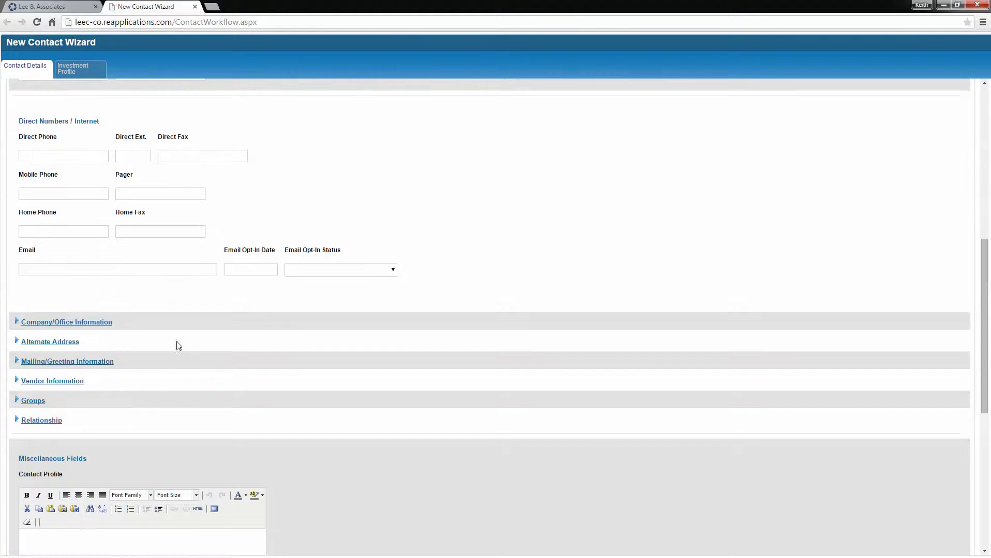
pyautogui.click(92, 322)
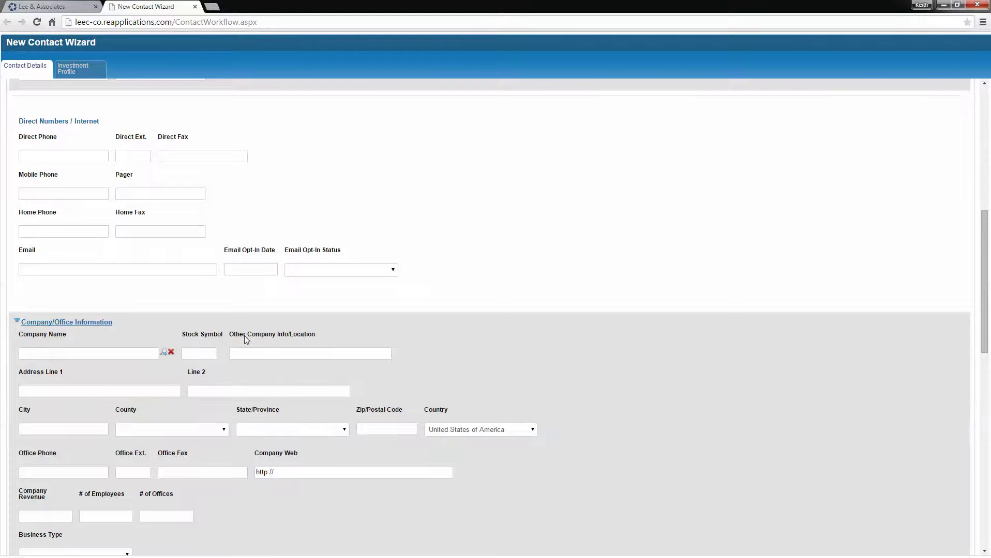
pyautogui.scroll(-6, 244, 336)
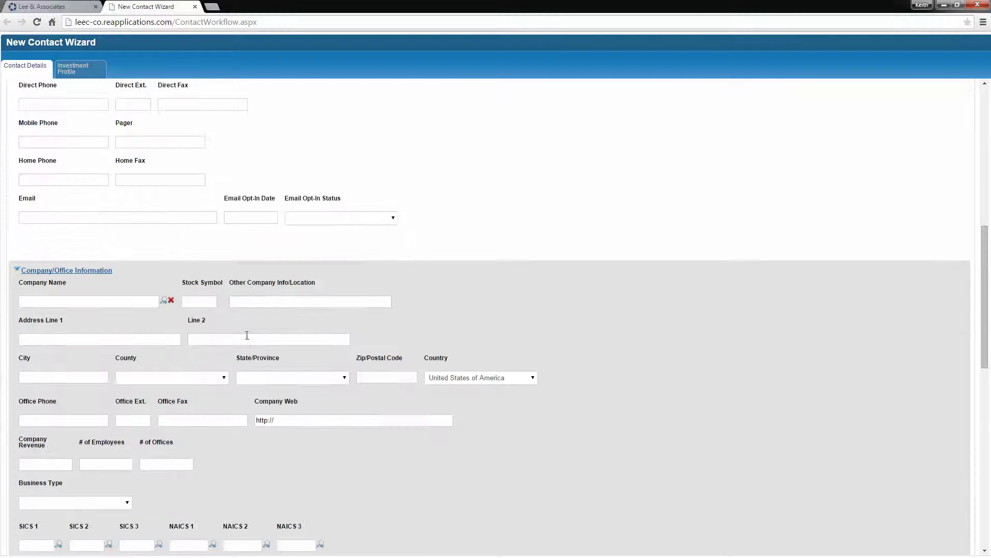
pyautogui.scroll(3, 176, 259)
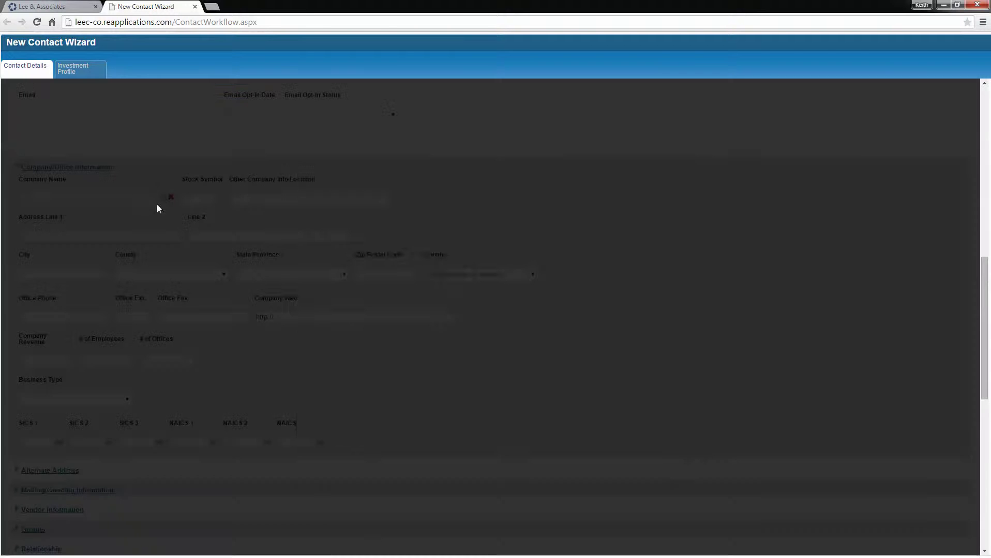
pyautogui.click(402, 250)
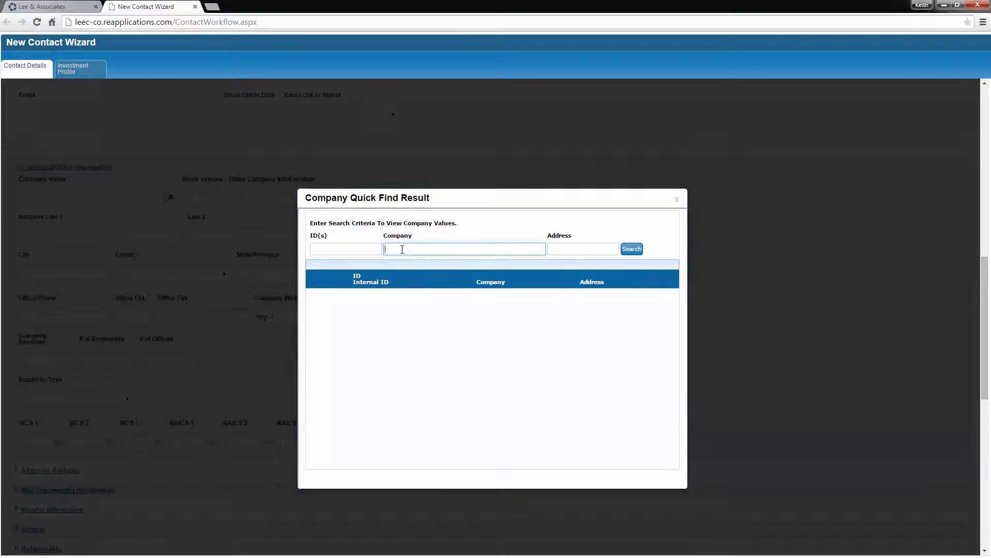
pyautogui.write('costa')
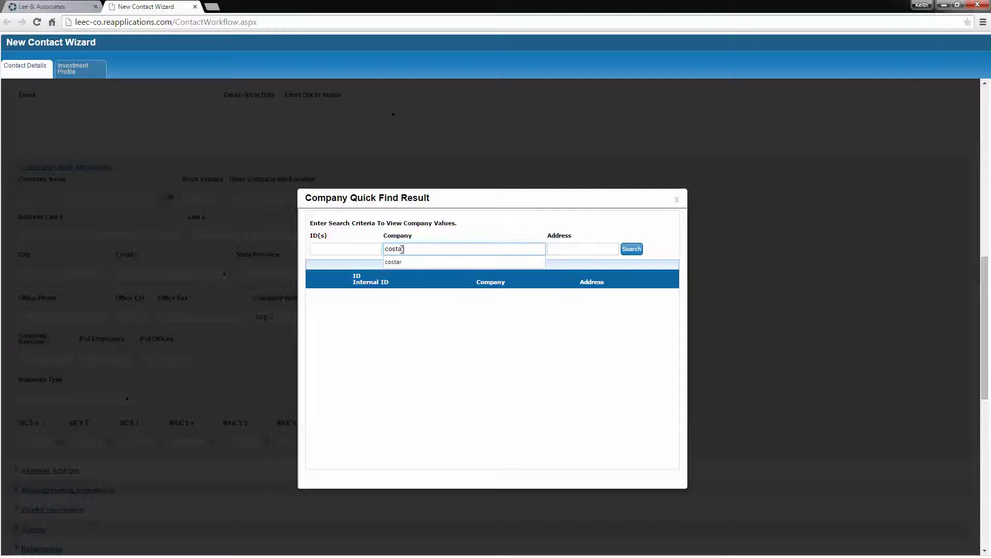
pyautogui.press('Return')
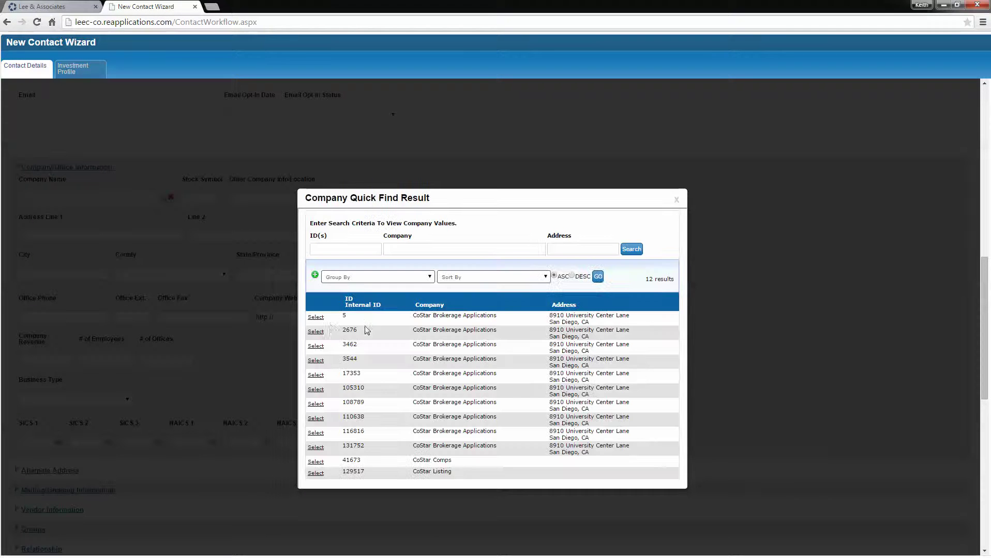
pyautogui.click(315, 317)
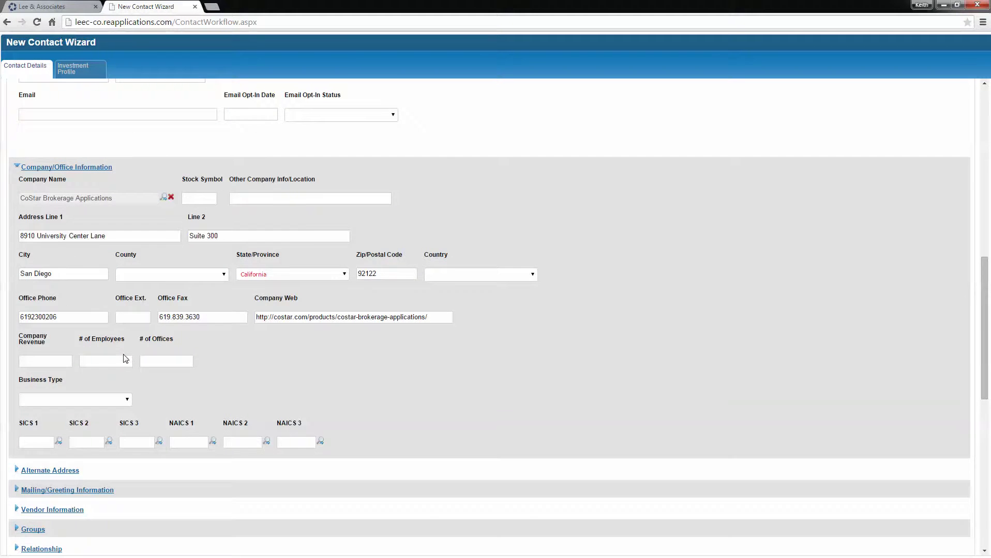
# - Finish the New Contact Wizard to save the contact, leaving the miscellaneous and geocode fields empty
pyautogui.scroll(-5, 122, 359)
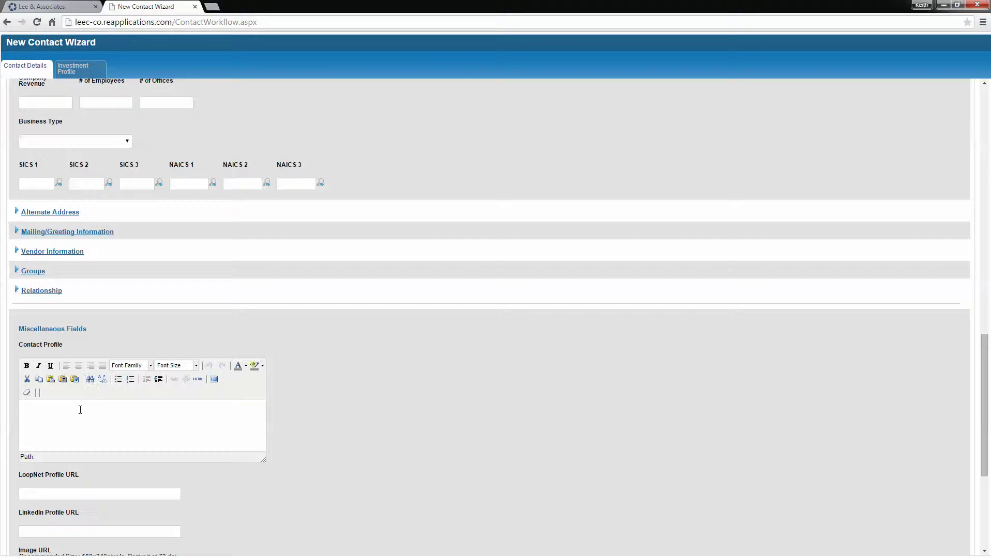
pyautogui.scroll(-5, 79, 414)
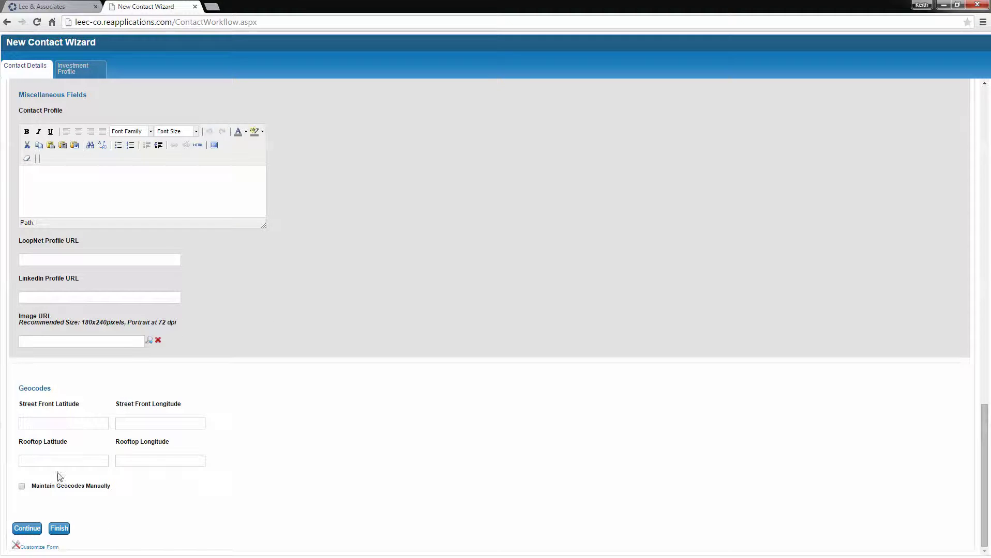
pyautogui.click(59, 529)
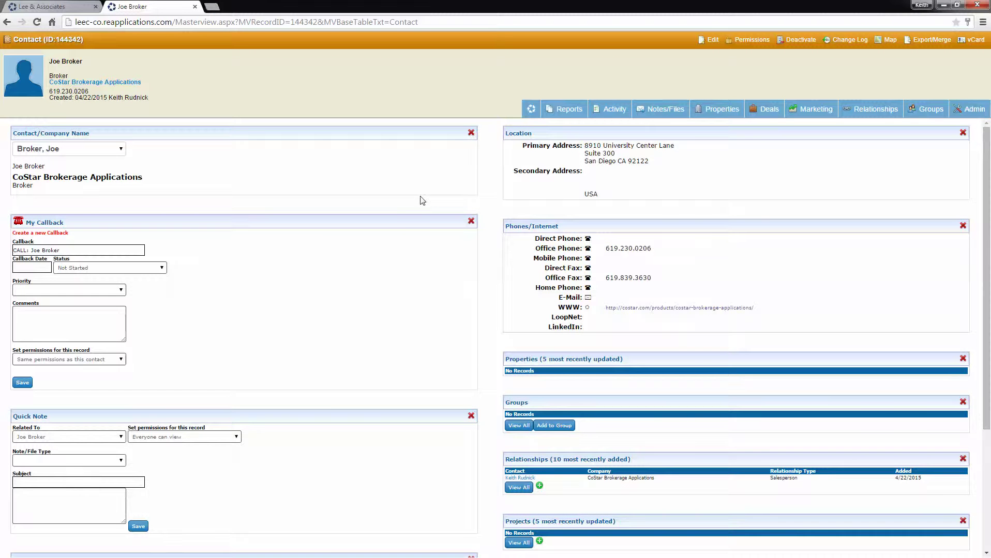
# - Open the saved contact for editing and examine the Image URL field under Miscellaneous Fields
pyautogui.click(713, 41)
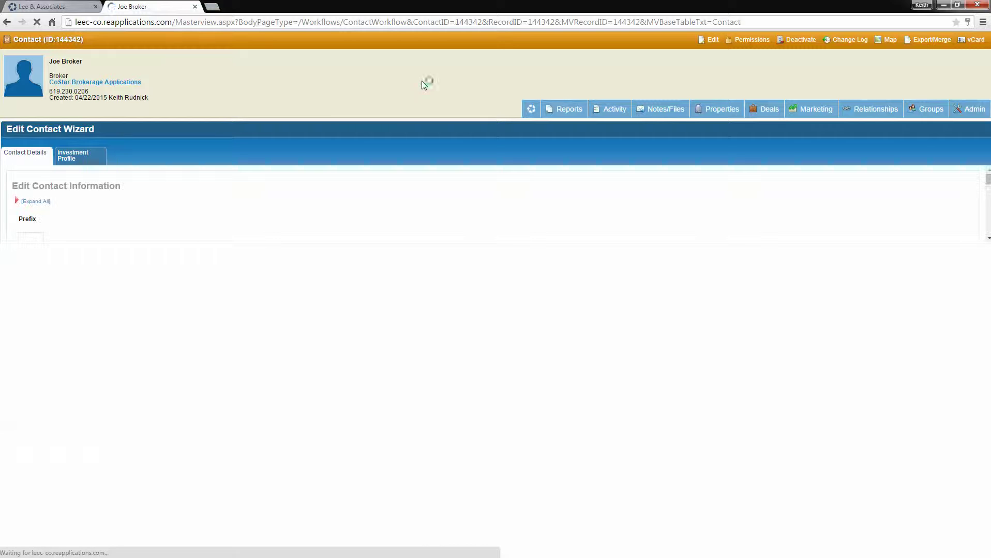
pyautogui.scroll(-5, 119, 321)
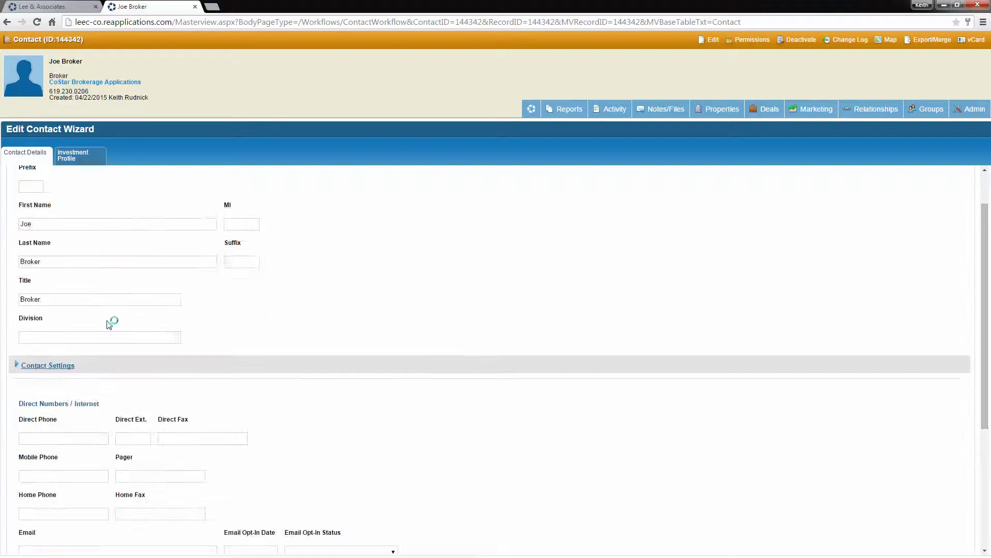
pyautogui.click(46, 480)
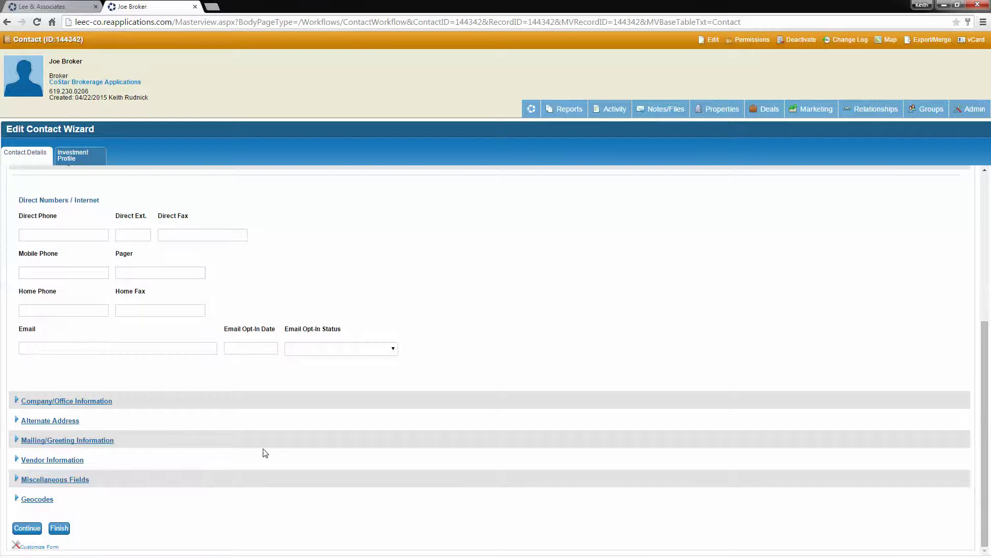
pyautogui.scroll(-1, 261, 451)
pyautogui.scroll(-4, 255, 449)
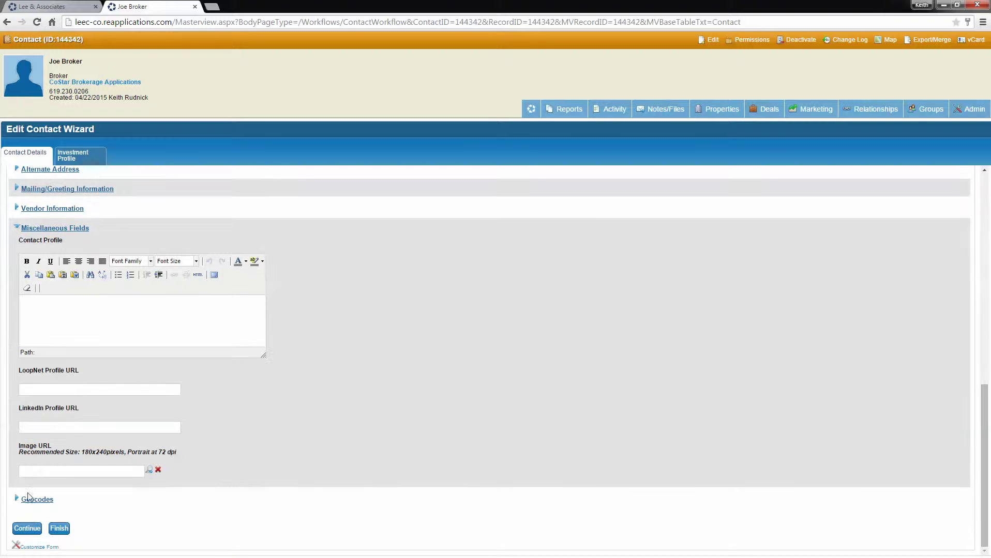
pyautogui.moveTo(20, 447); pyautogui.dragTo(56, 448)
pyautogui.click(68, 469)
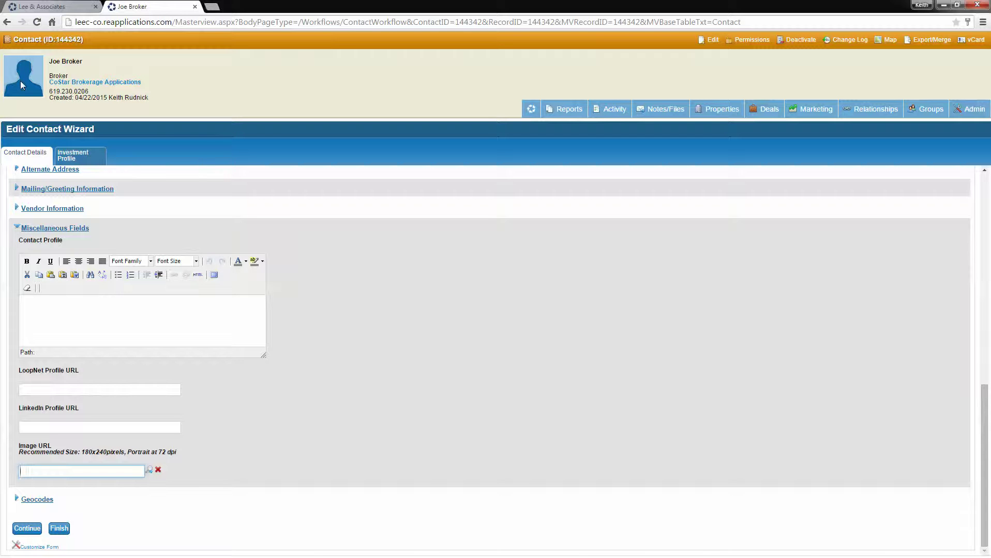
# - Return to the main dashboard and review the widgets offered in the Accounting and Broker categories
pyautogui.click(70, 7)
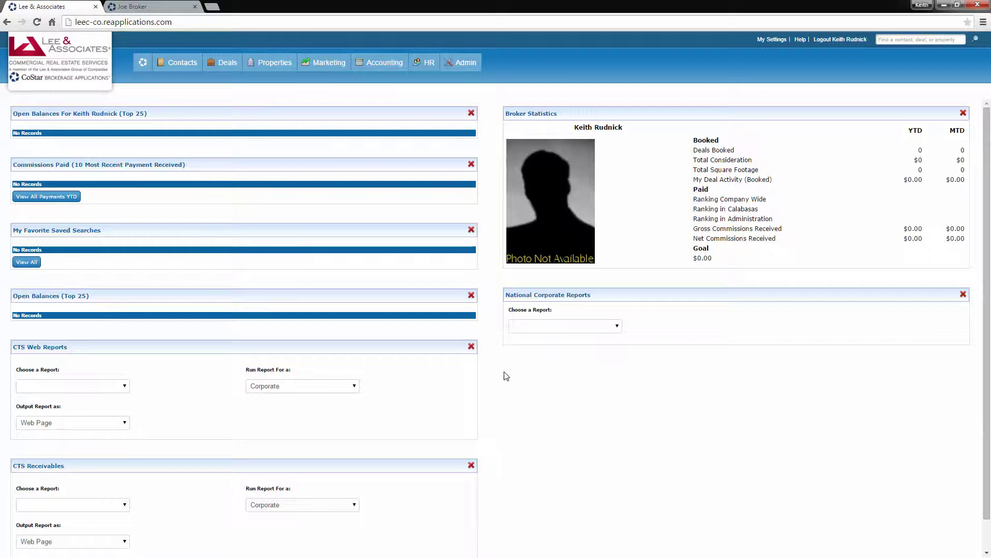
pyautogui.scroll(-1, 498, 395)
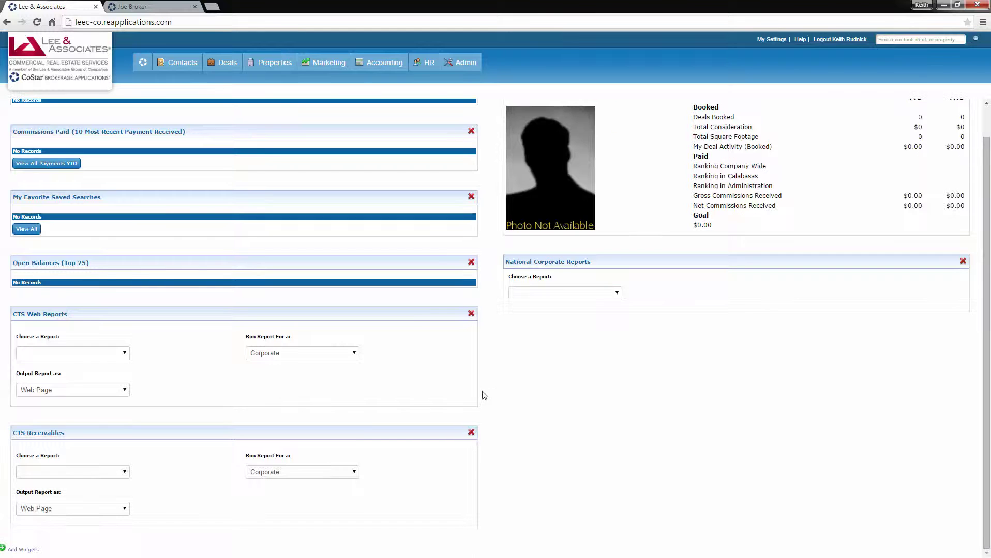
pyautogui.click(26, 550)
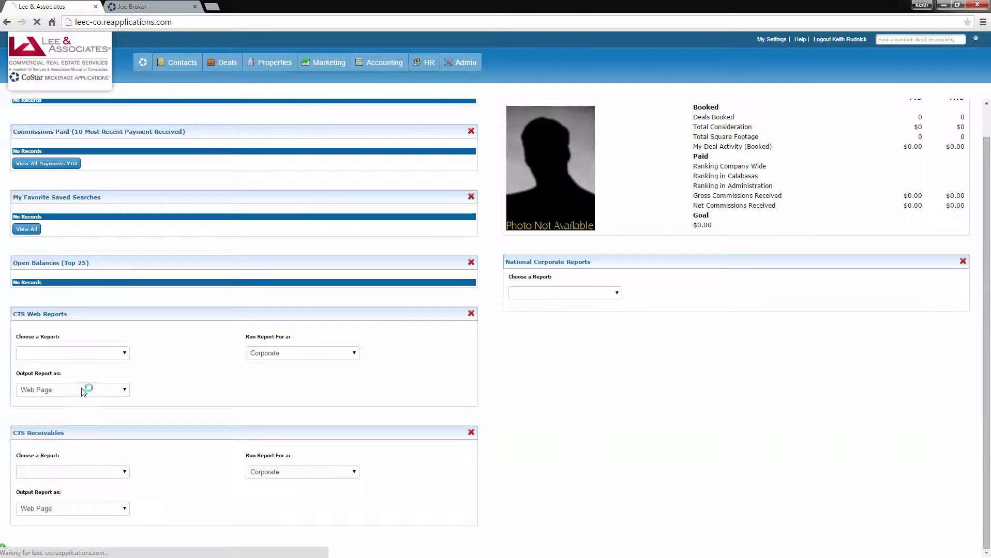
pyautogui.click(39, 163)
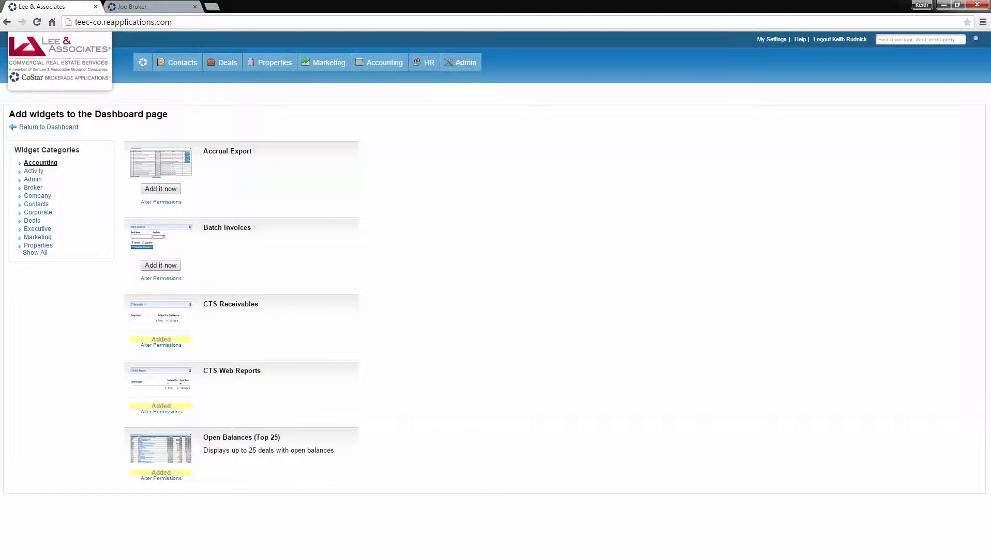
pyautogui.click(32, 188)
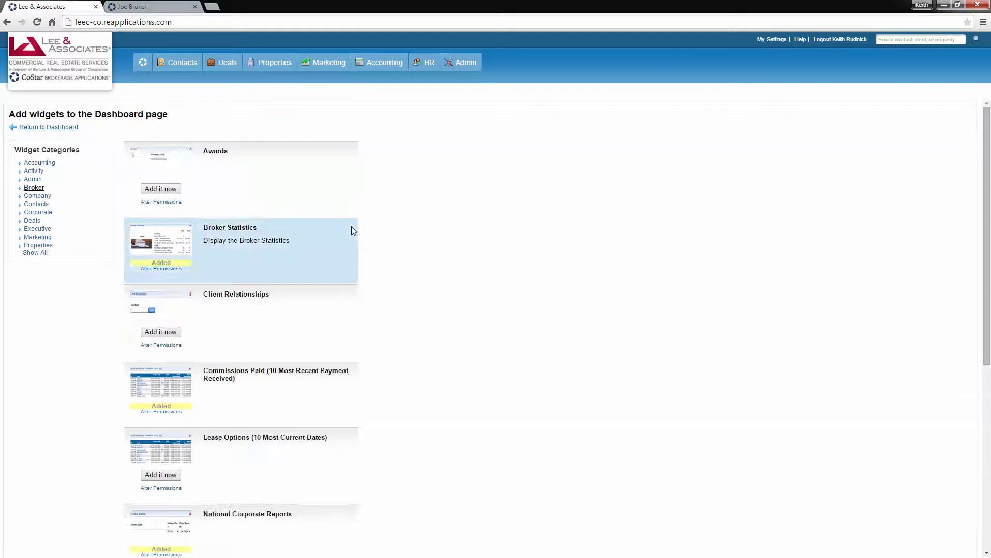
pyautogui.scroll(-1, 357, 243)
pyautogui.scroll(-5, 364, 260)
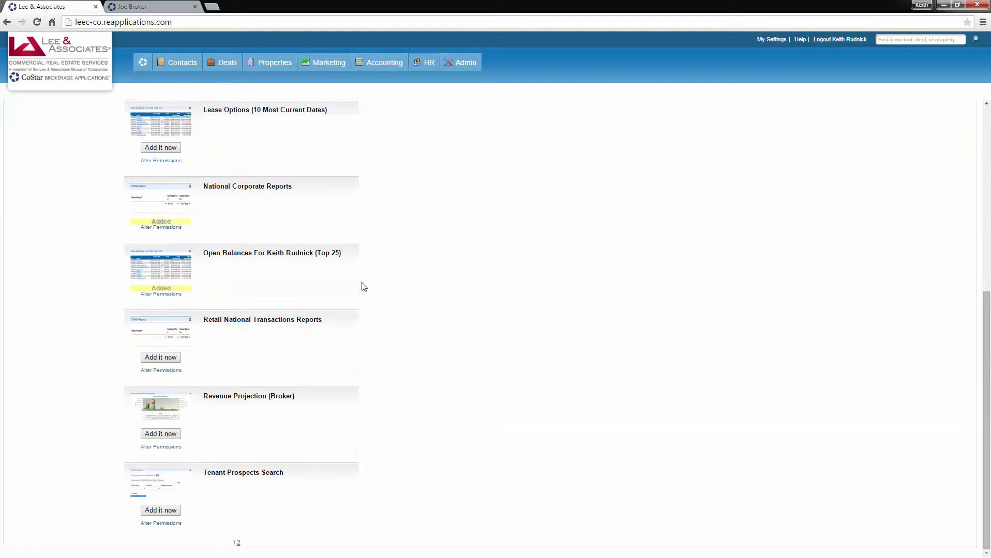
# - Add the Top Brokers (YTD) widget from the Broker category to the dashboard and display its ranking for My Primary Location
pyautogui.click(237, 543)
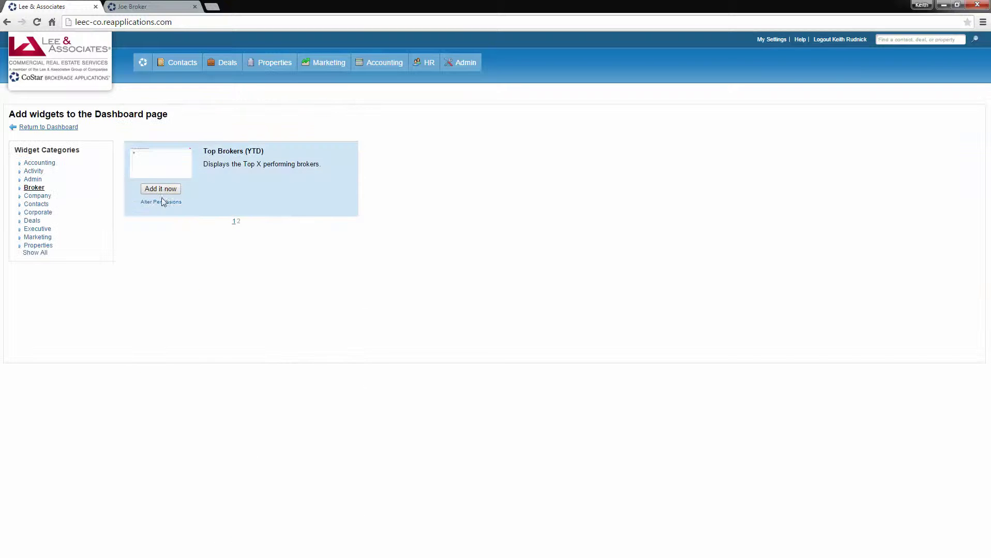
pyautogui.click(161, 190)
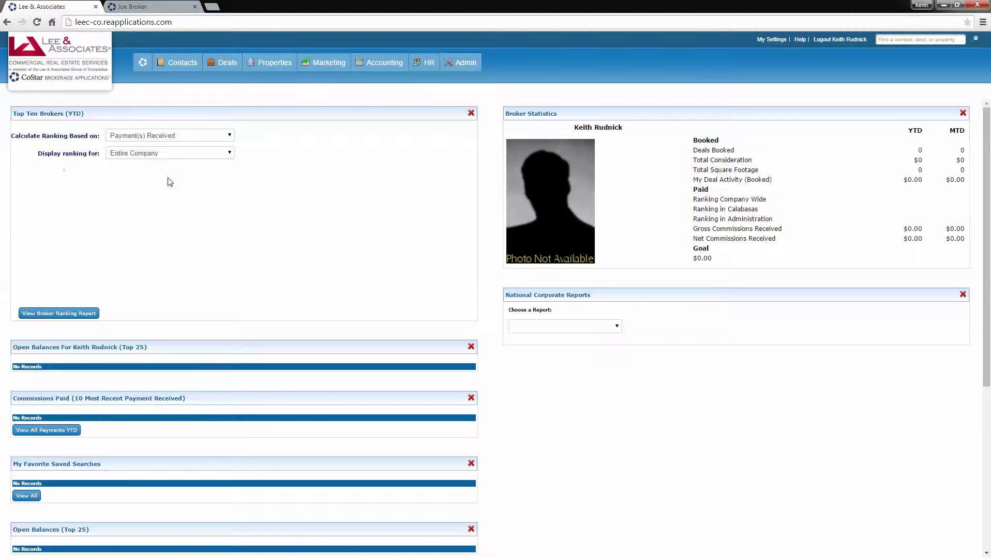
pyautogui.click(185, 153)
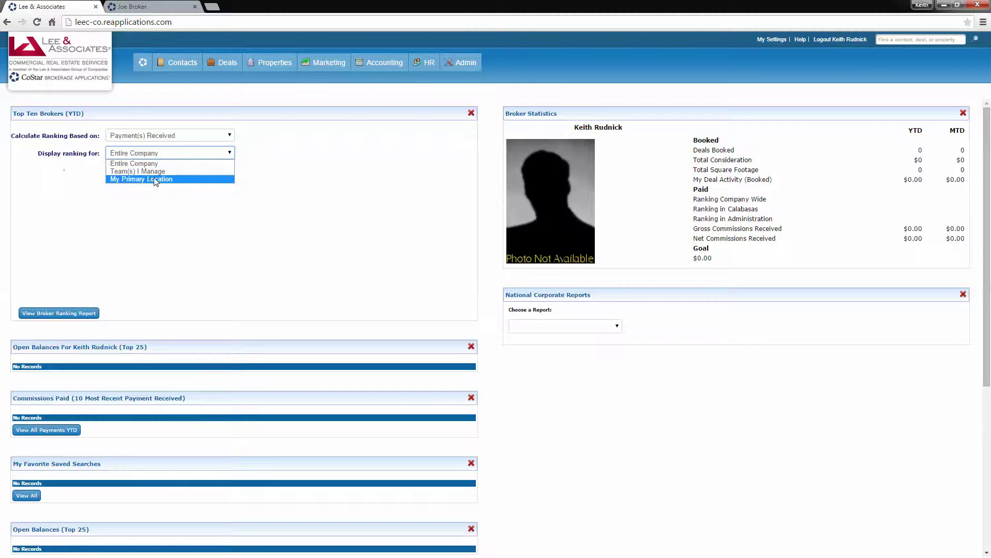
pyautogui.click(154, 179)
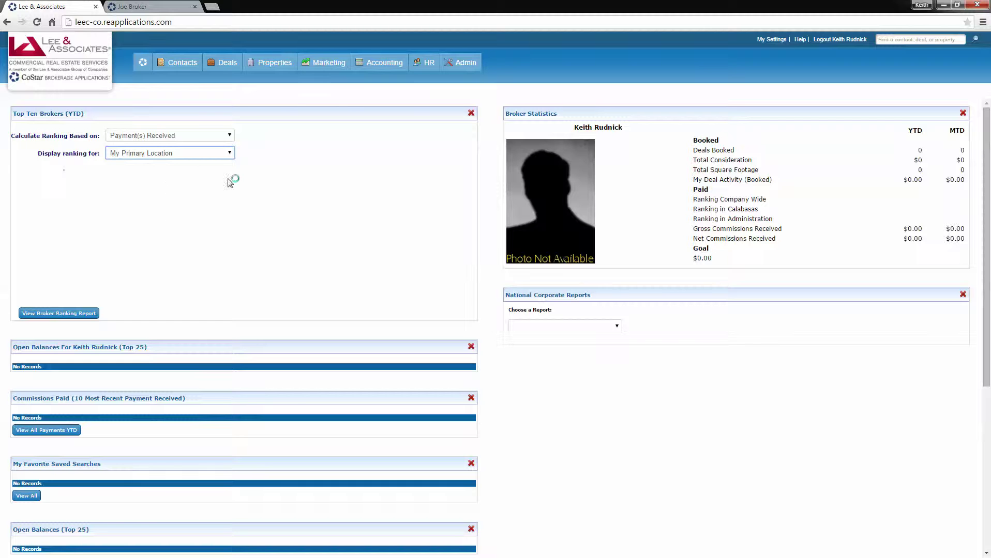
# - Return to the open broker contact's dashboard and review the administrative options available for that contact
pyautogui.click(146, 11)
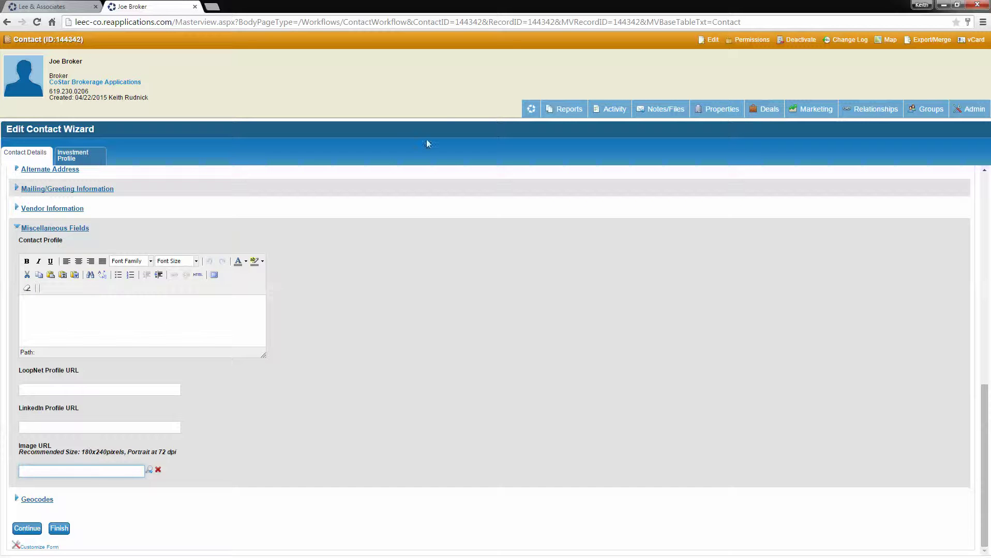
pyautogui.click(531, 109)
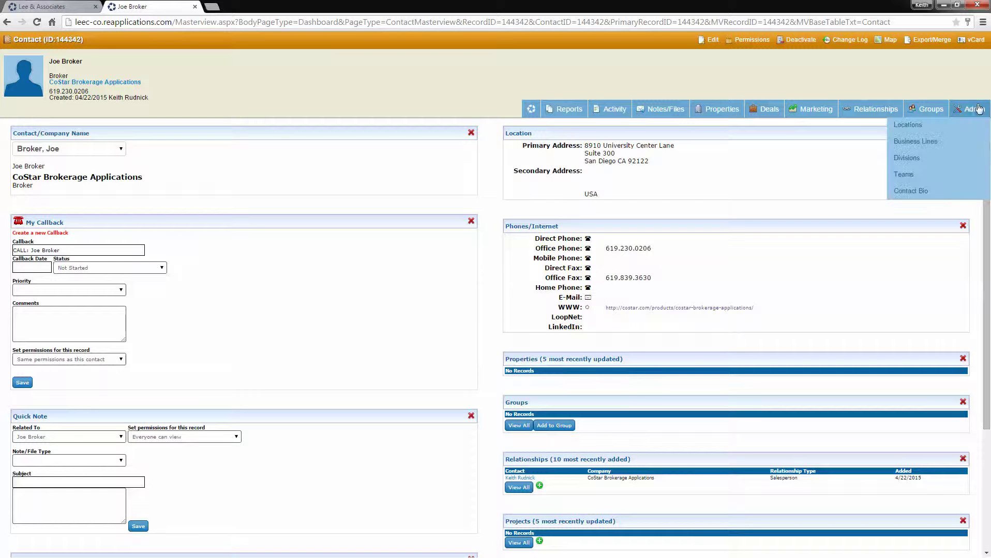
pyautogui.moveTo(970, 108)
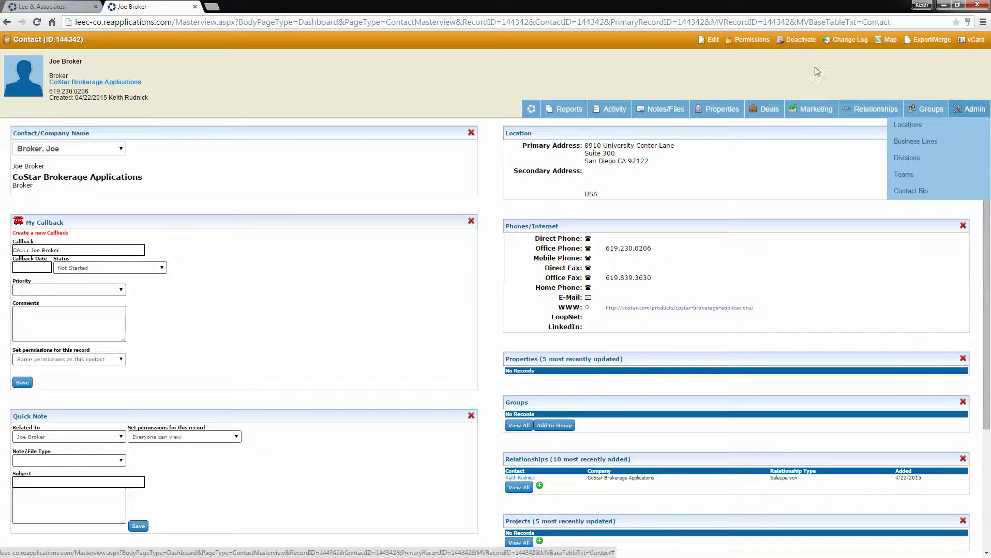
# - Edit the contact, set its System Type to External in Contact Settings, save, and check the contact's administrative options
pyautogui.click(708, 41)
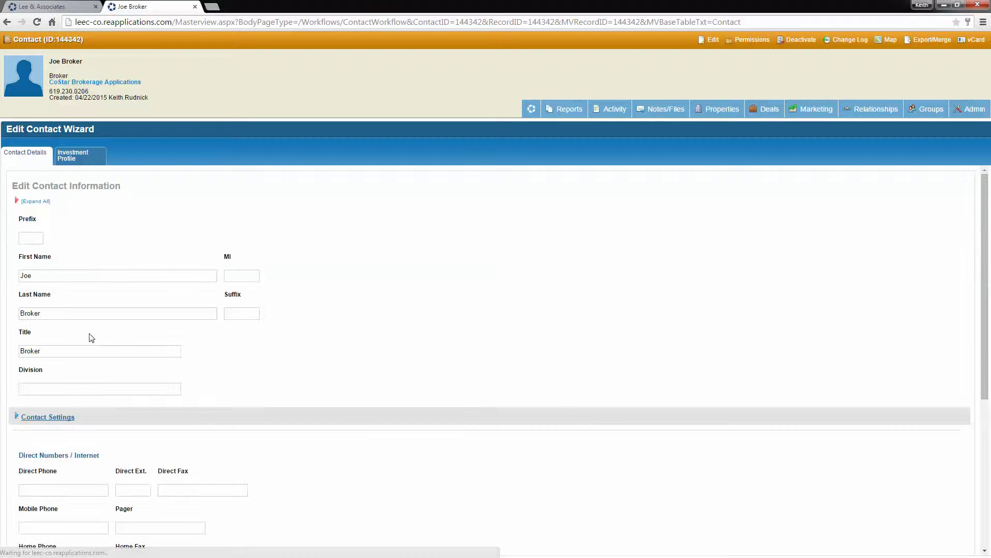
pyautogui.click(50, 421)
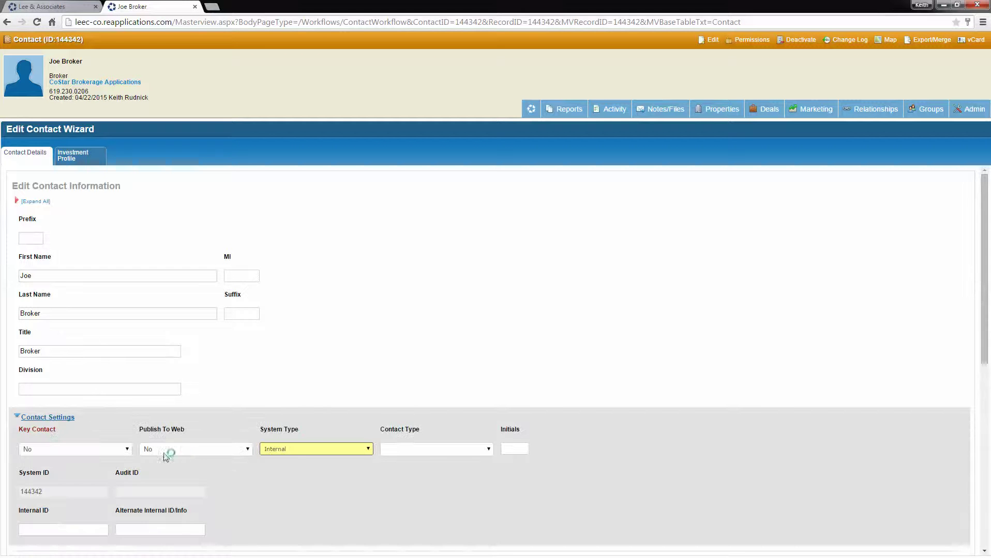
pyautogui.click(299, 451)
pyautogui.click(276, 473)
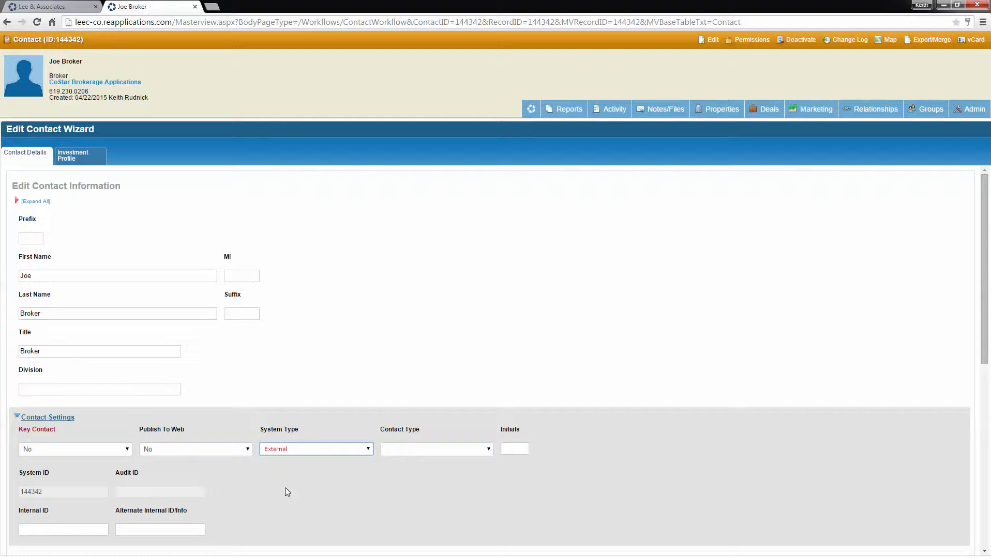
pyautogui.scroll(-10, 285, 488)
pyautogui.click(59, 528)
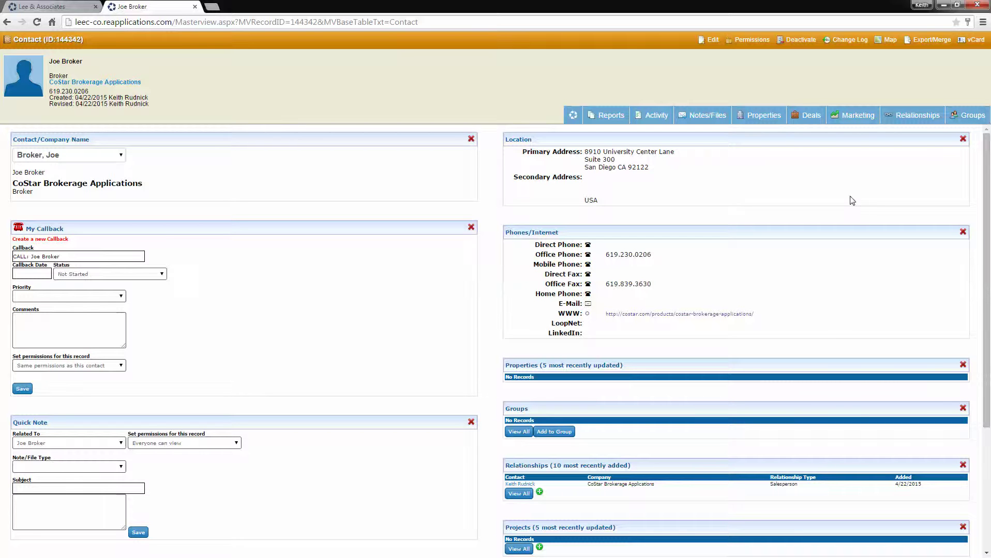
pyautogui.click(980, 115)
# - Edit the contact again, set its System Type to Internal in Contact Settings, and save the record
pyautogui.click(712, 40)
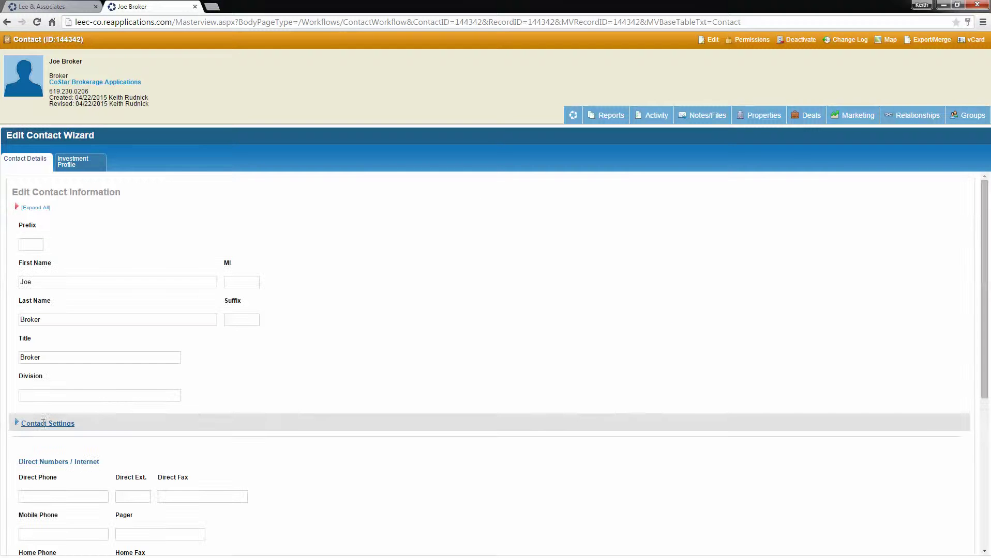
pyautogui.click(73, 426)
pyautogui.click(274, 457)
pyautogui.click(276, 479)
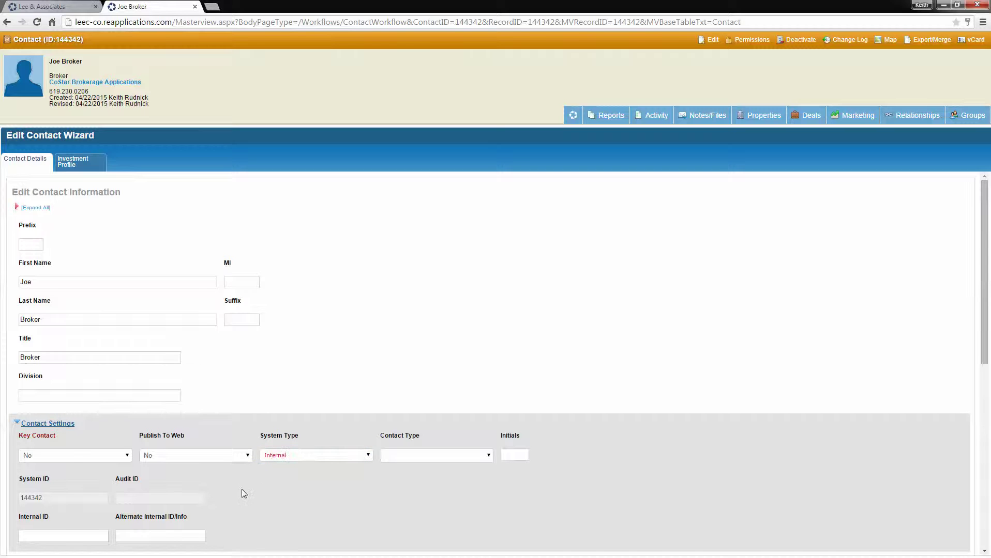
pyautogui.scroll(-4, 241, 489)
pyautogui.scroll(-3, 218, 484)
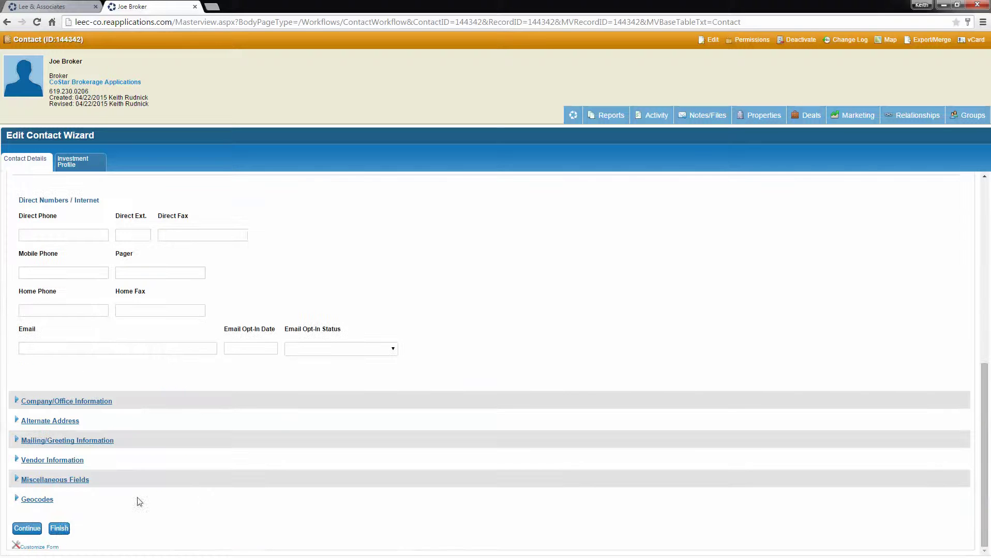
pyautogui.click(62, 528)
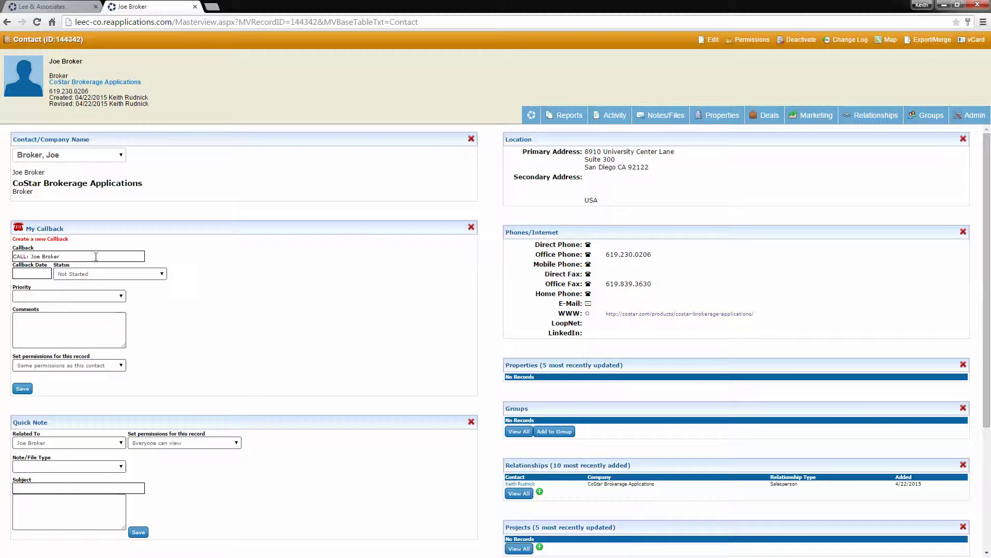
# - Open the contact's Locations list, choose Fort Myers as the primary location, and save the assignment
pyautogui.moveTo(961, 119)
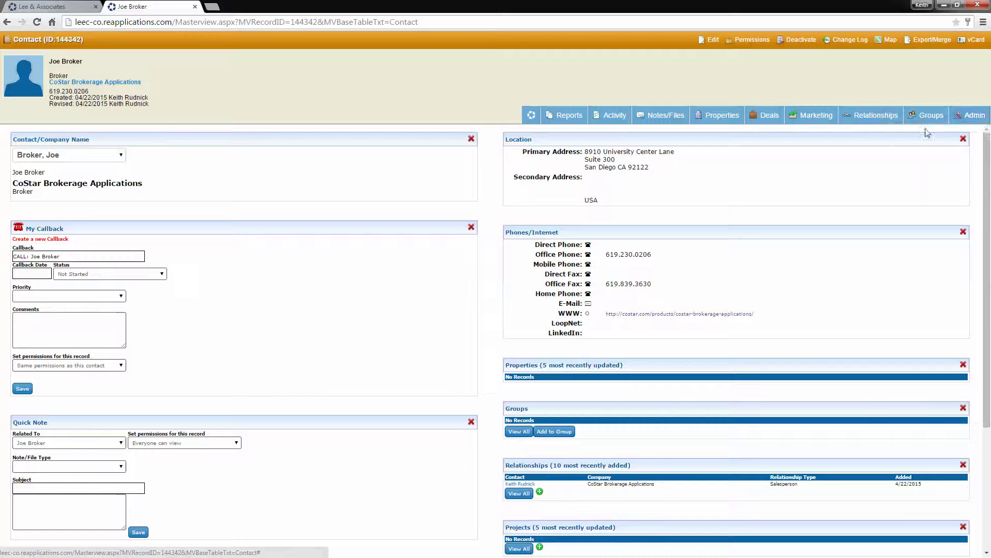
pyautogui.click(972, 136)
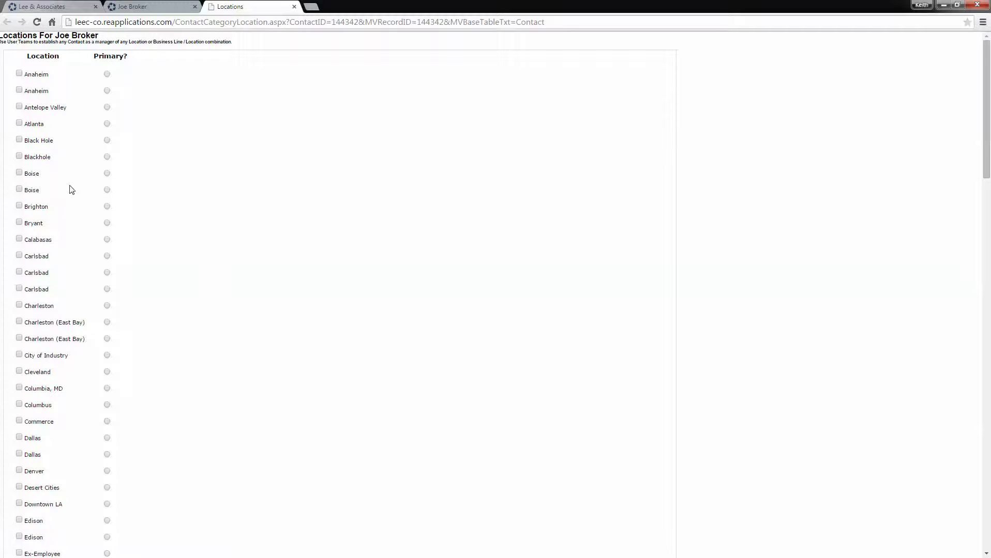
pyautogui.scroll(-18, 69, 196)
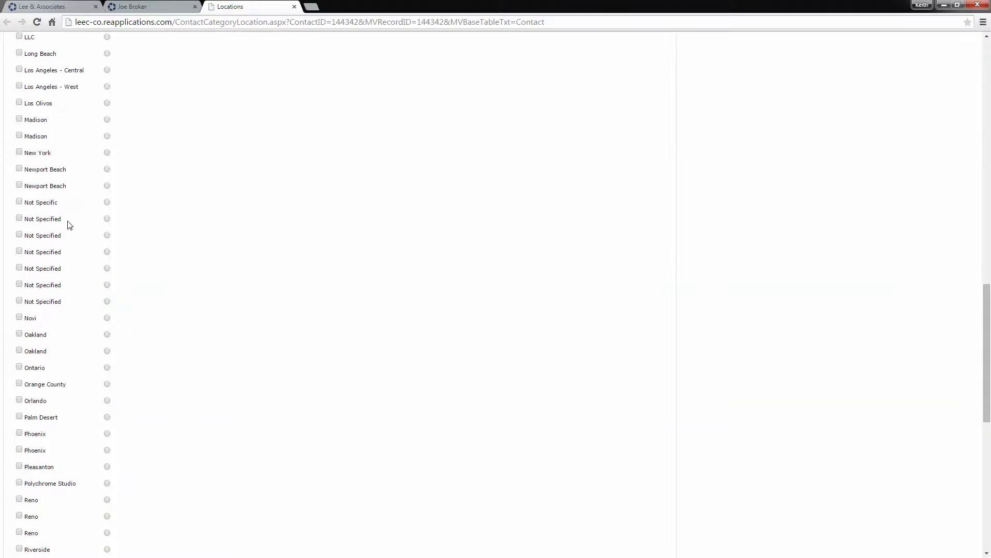
pyautogui.scroll(8, 70, 228)
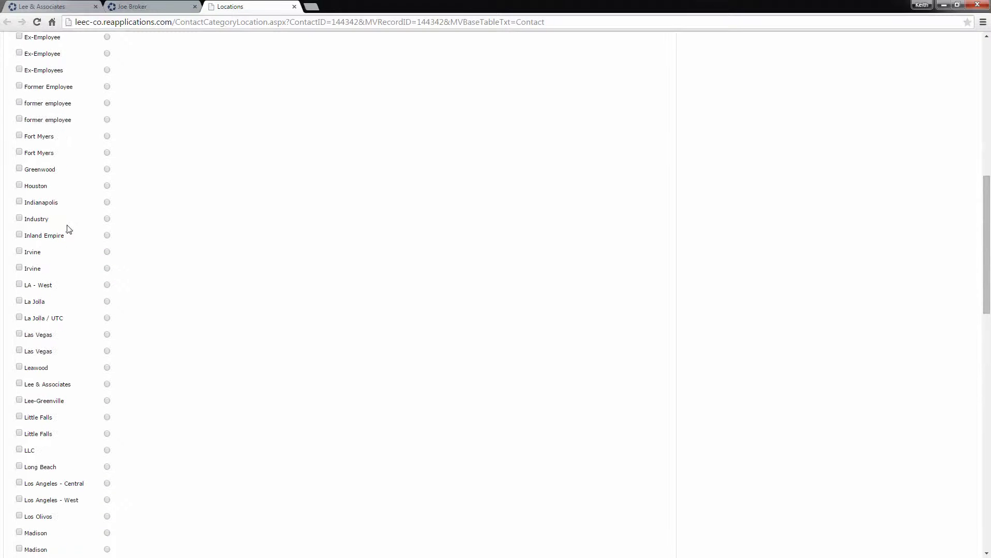
pyautogui.click(107, 137)
pyautogui.scroll(-17, 196, 192)
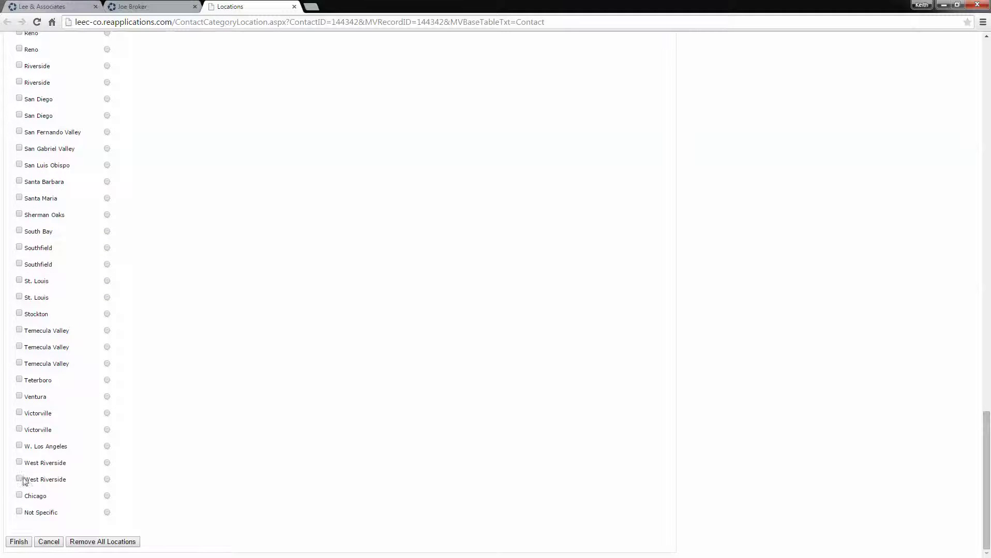
pyautogui.click(11, 544)
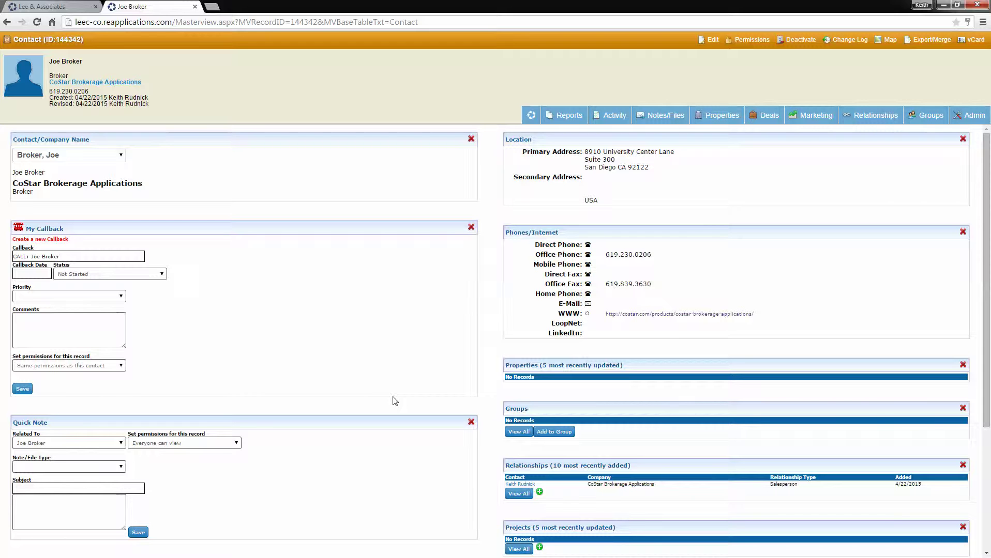
# - In the contact's Business Lines, make Industrial primary and include Construction Mgmt., Corporate Finance, Corporate Services and Land
pyautogui.moveTo(972, 113)
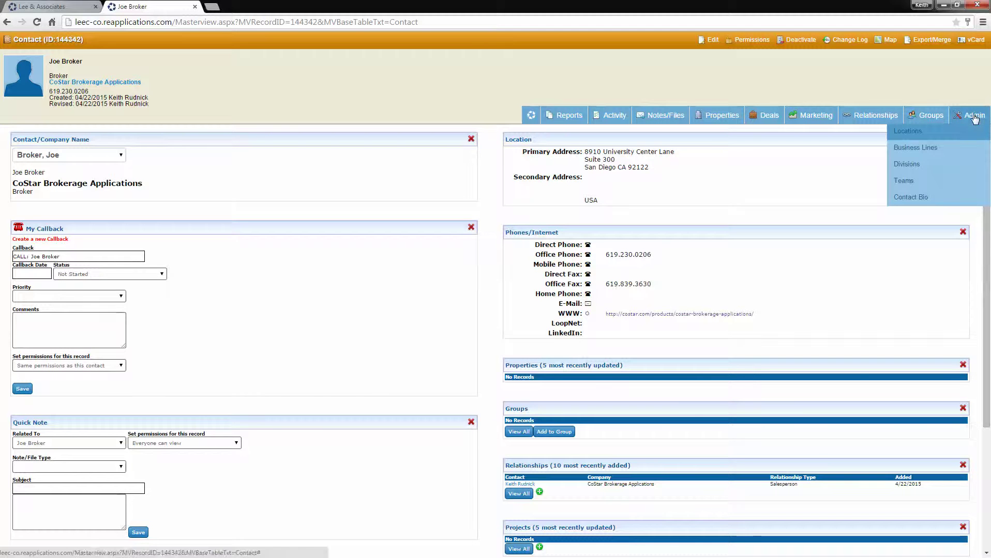
pyautogui.click(928, 151)
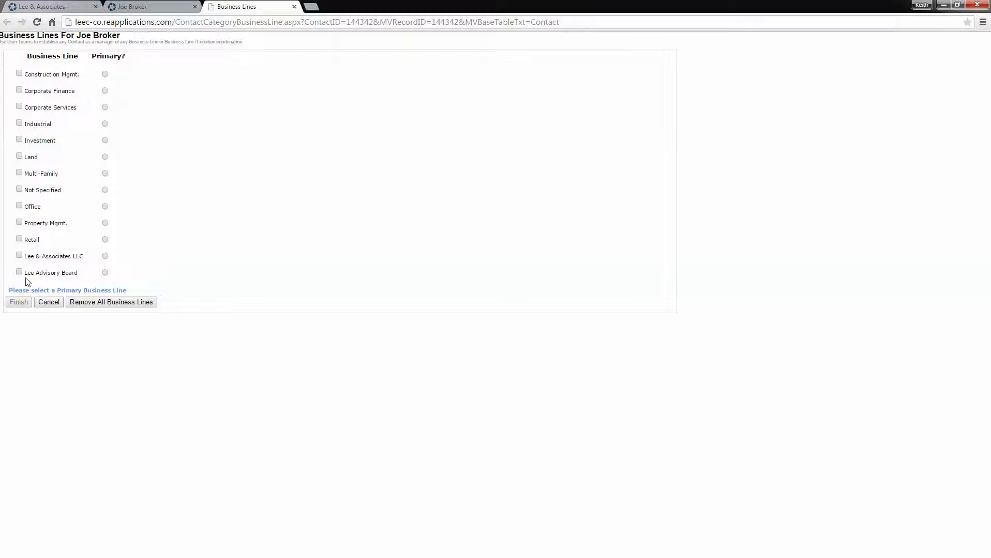
pyautogui.click(104, 124)
pyautogui.click(19, 73)
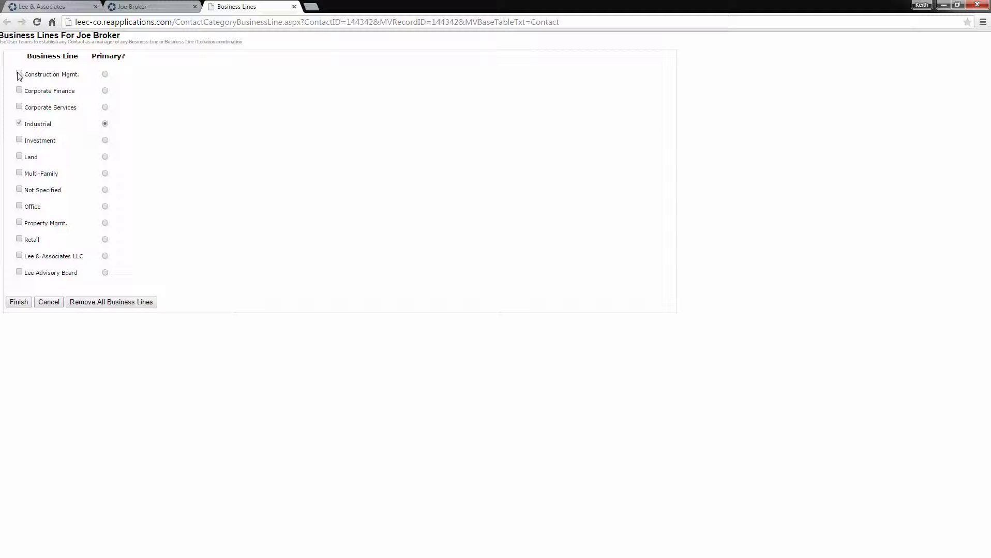
pyautogui.click(19, 90)
pyautogui.click(19, 107)
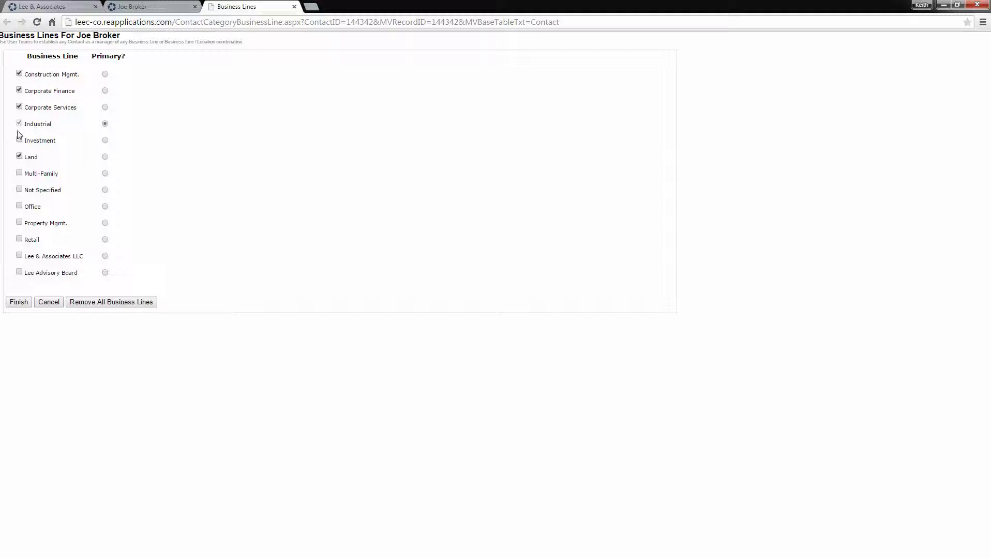
# - Also include Investment, Multi-Family, Not Specified, Property Mgmt., Retail, Lee & Associates LLC and Lee Advisory Board, and save the business lines
pyautogui.click(19, 140)
pyautogui.click(19, 174)
pyautogui.click(19, 190)
pyautogui.click(19, 222)
pyautogui.click(19, 239)
pyautogui.click(19, 256)
pyautogui.click(19, 272)
pyautogui.click(19, 302)
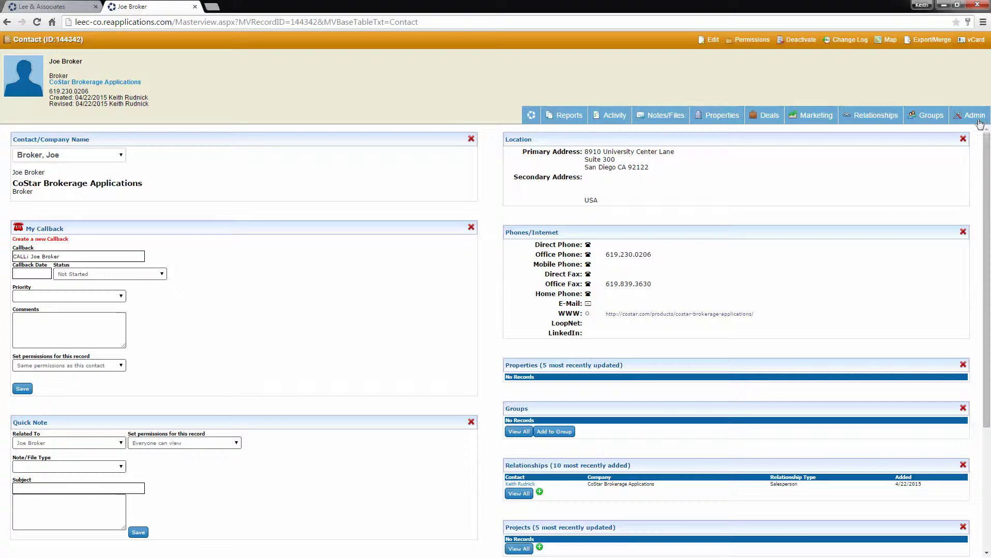
# - Open the contact's bio form and review its Biography, Education, Affiliations / Associations, Clients and Recent Transactions fields
pyautogui.moveTo(978, 121)
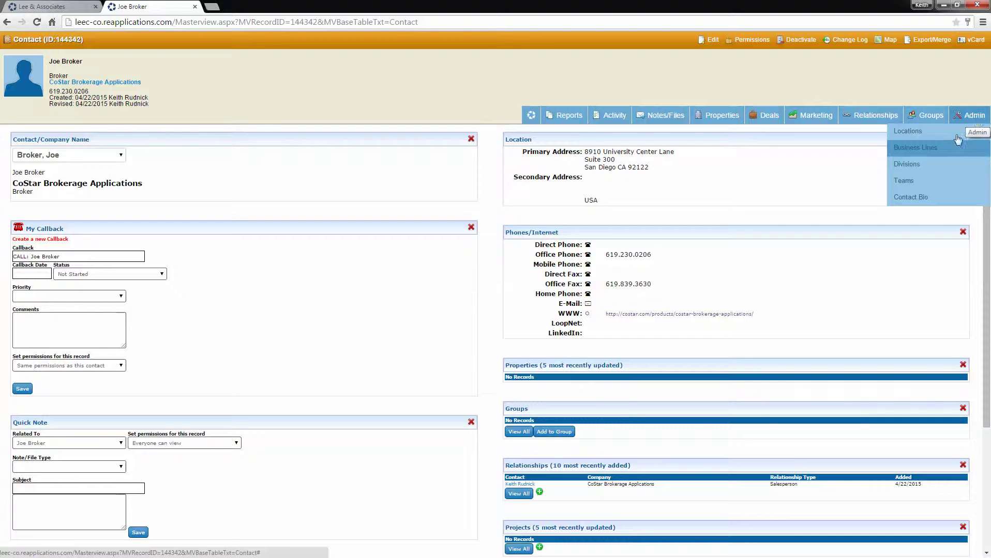
pyautogui.click(903, 199)
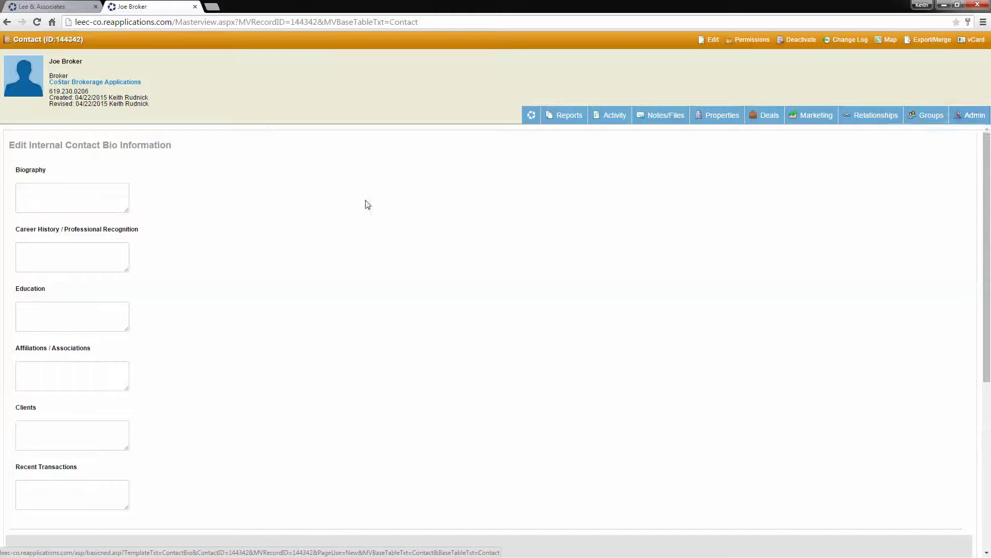
pyautogui.click(34, 192)
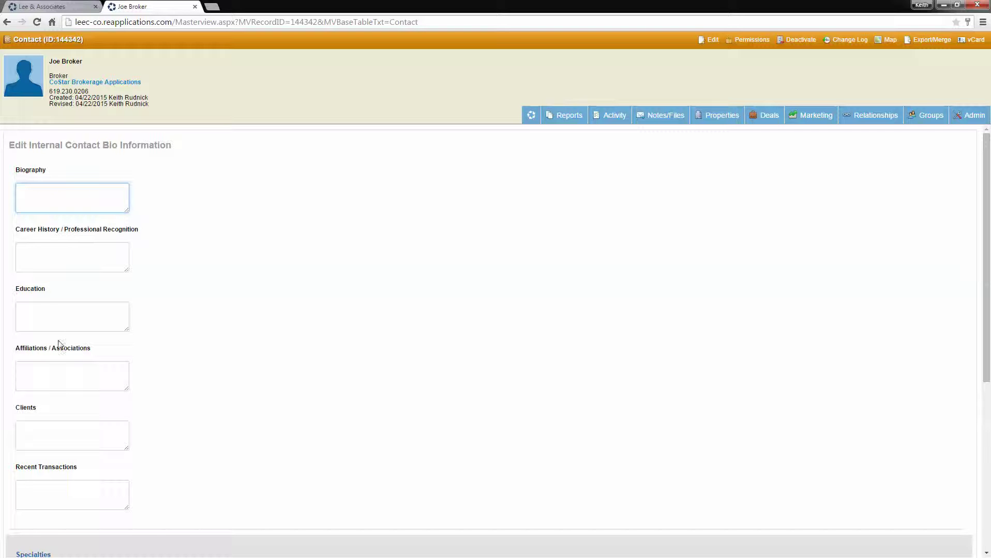
pyautogui.click(45, 310)
pyautogui.click(56, 377)
pyautogui.scroll(-4, 57, 383)
pyautogui.click(35, 228)
pyautogui.click(59, 289)
pyautogui.scroll(-2, 370, 388)
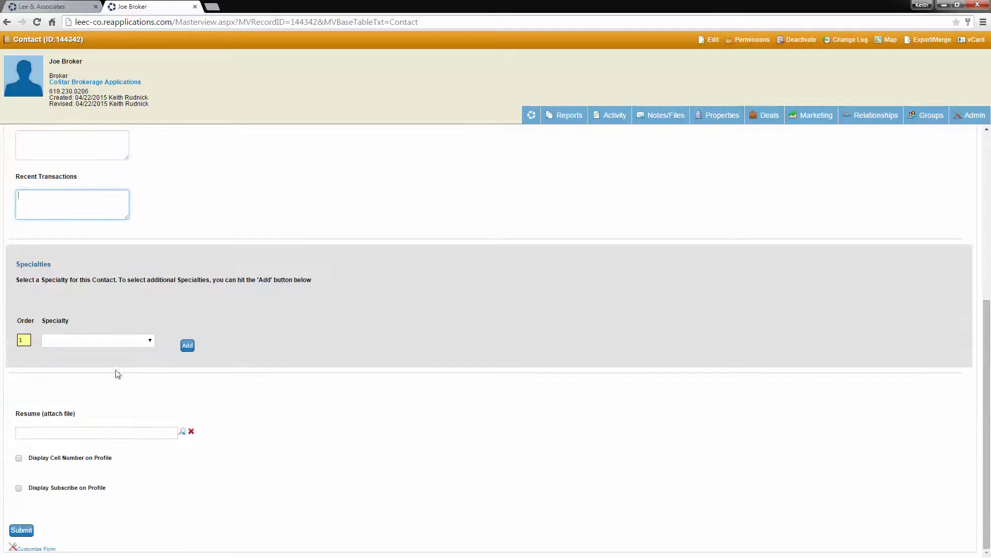
# - Set the contact's specialties in the bio form to Aviation first, Consulting second and Office third
pyautogui.click(149, 342)
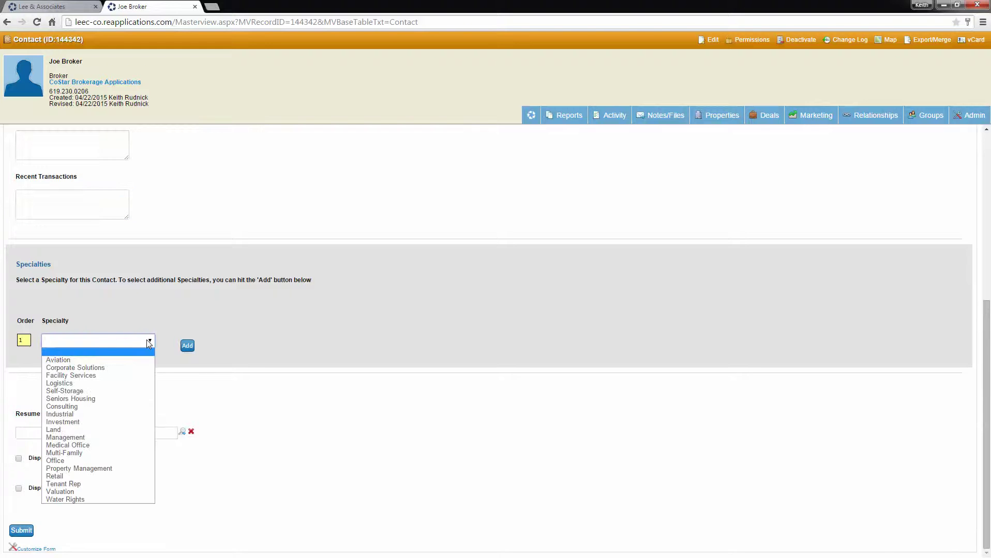
pyautogui.click(80, 361)
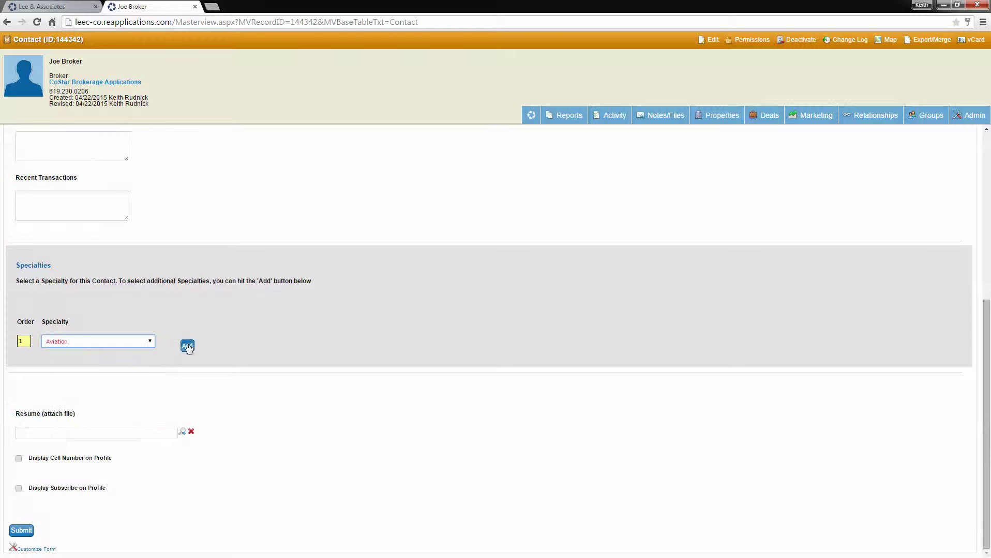
pyautogui.click(187, 347)
pyautogui.click(86, 366)
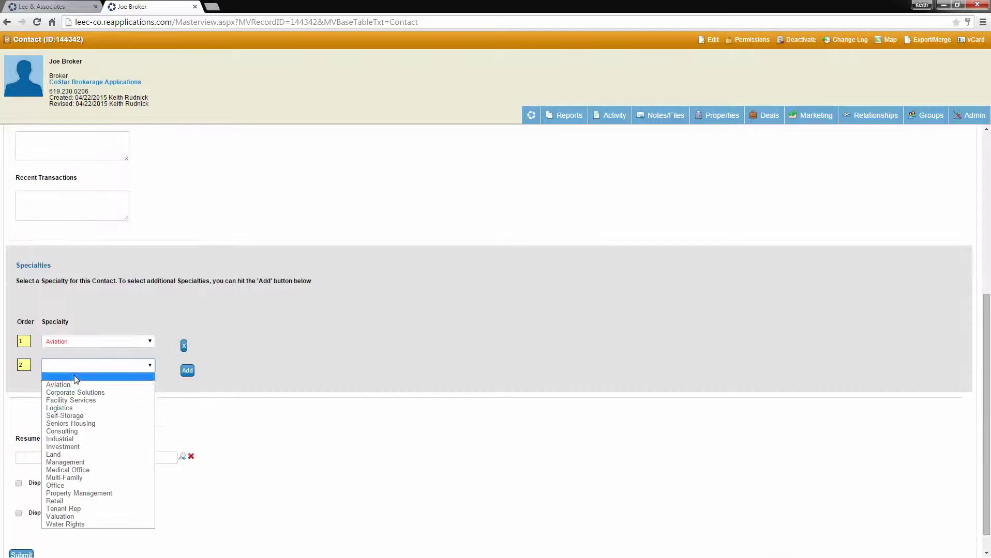
pyautogui.click(66, 432)
pyautogui.click(187, 370)
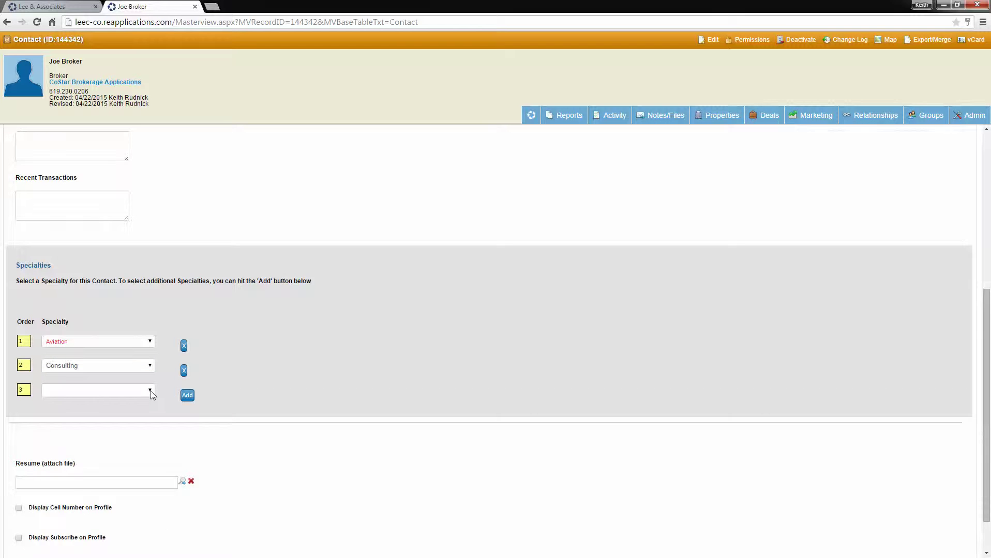
pyautogui.scroll(-1, 140, 385)
pyautogui.click(111, 341)
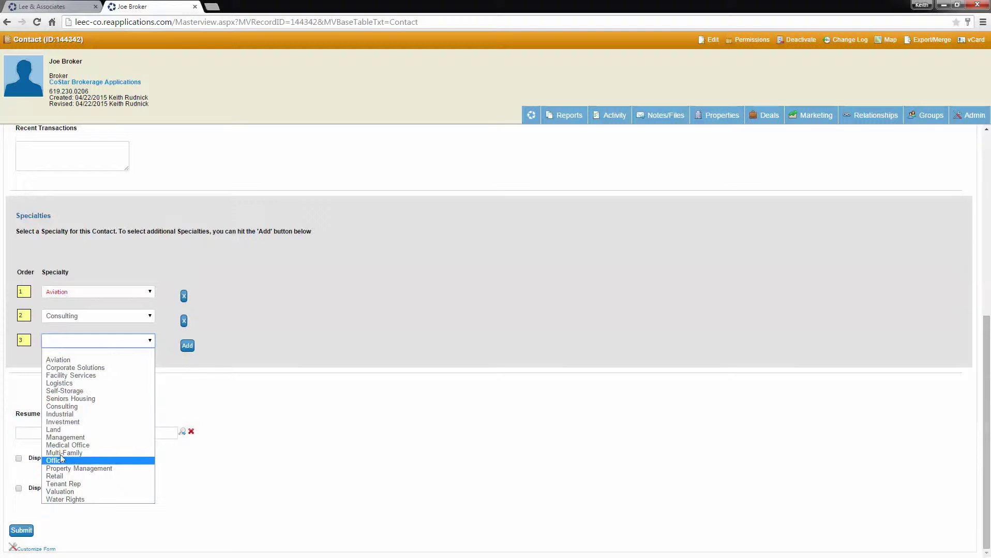
pyautogui.click(61, 460)
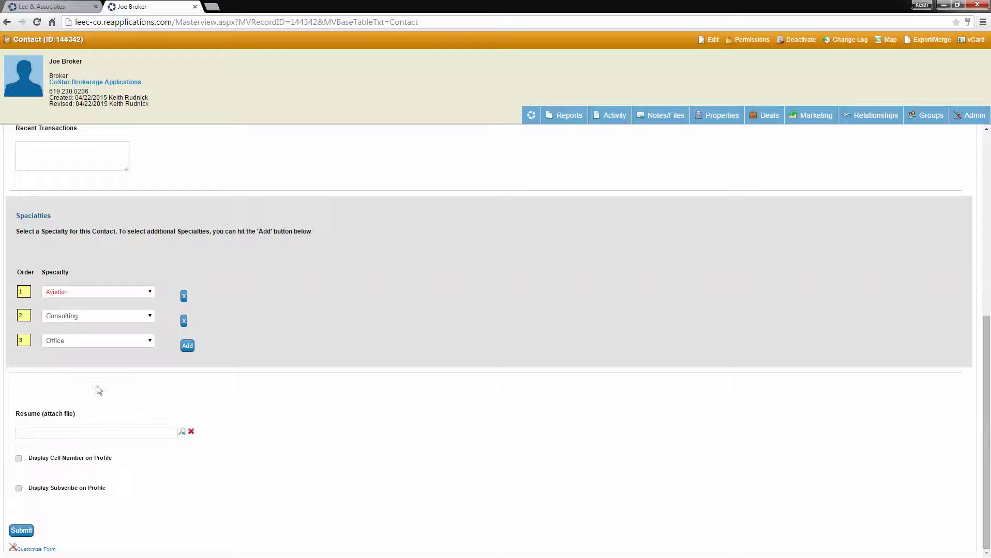
# - Upload the Floorplan III image as the attached file in the bio form's Resume field
pyautogui.click(183, 431)
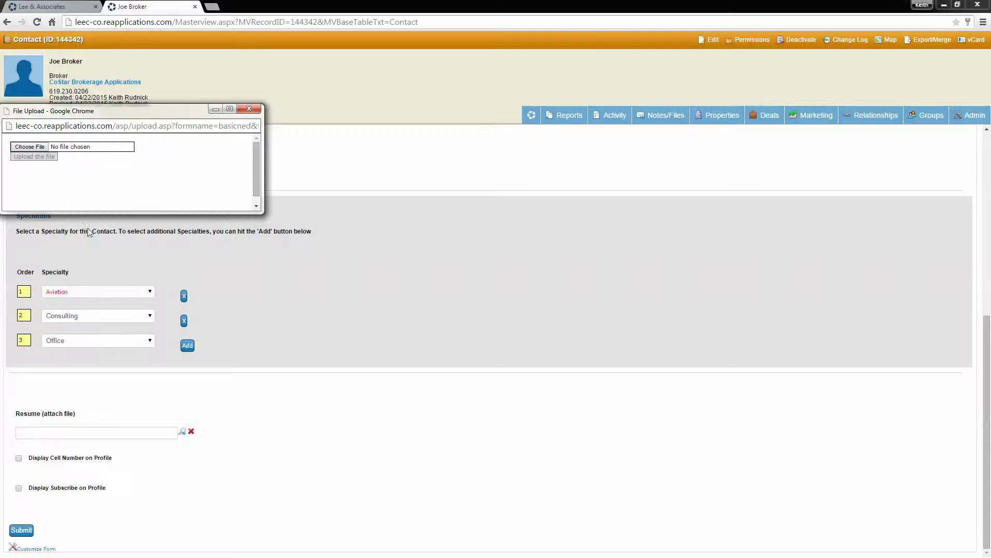
pyautogui.click(30, 146)
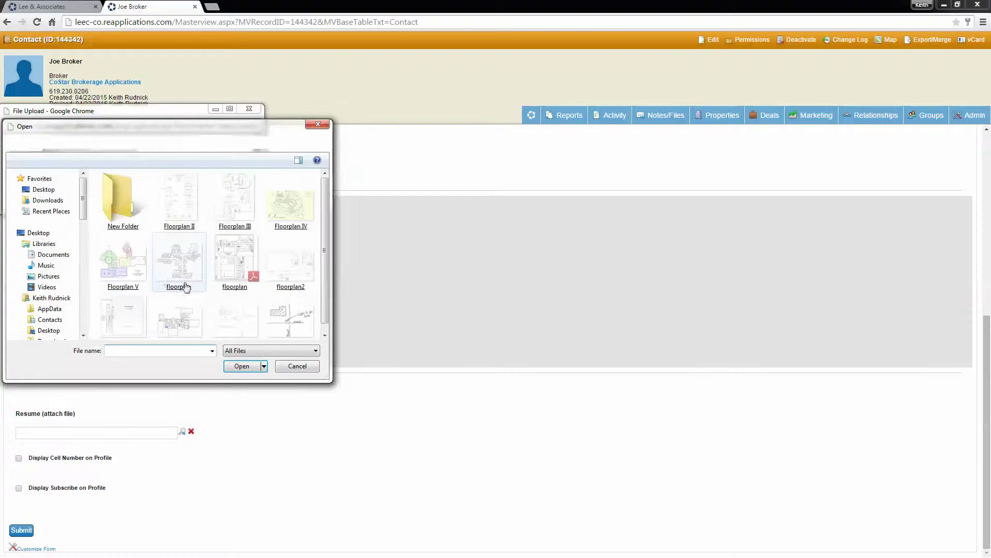
pyautogui.doubleClick(233, 214)
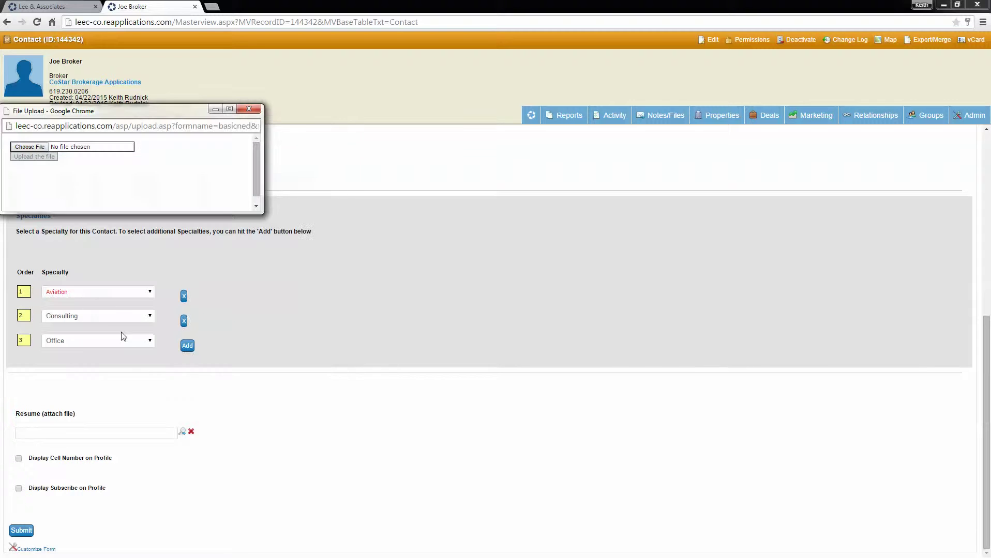
pyautogui.click(31, 156)
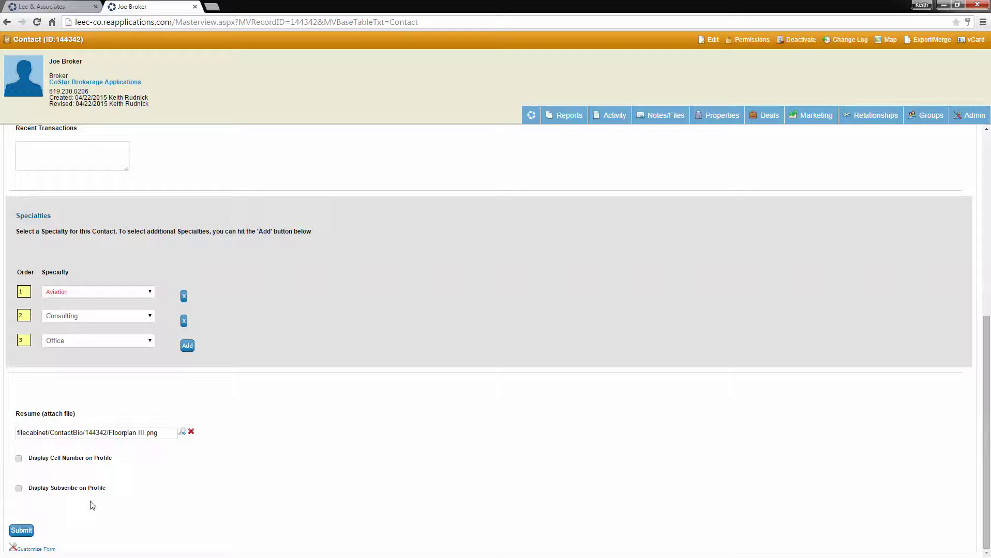
# - Enable Display Cell Number on Profile and Display Subscribe on Profile, and submit the bio form
pyautogui.click(18, 459)
pyautogui.click(20, 489)
pyautogui.click(22, 531)
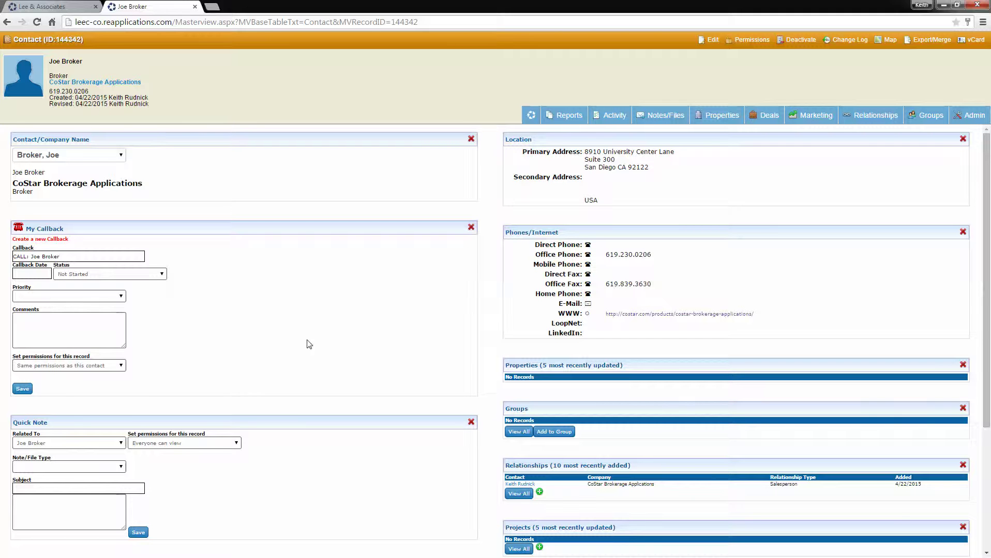
# - Reopen the contact's bio form and review its text fields and saved specialties
pyautogui.moveTo(968, 120)
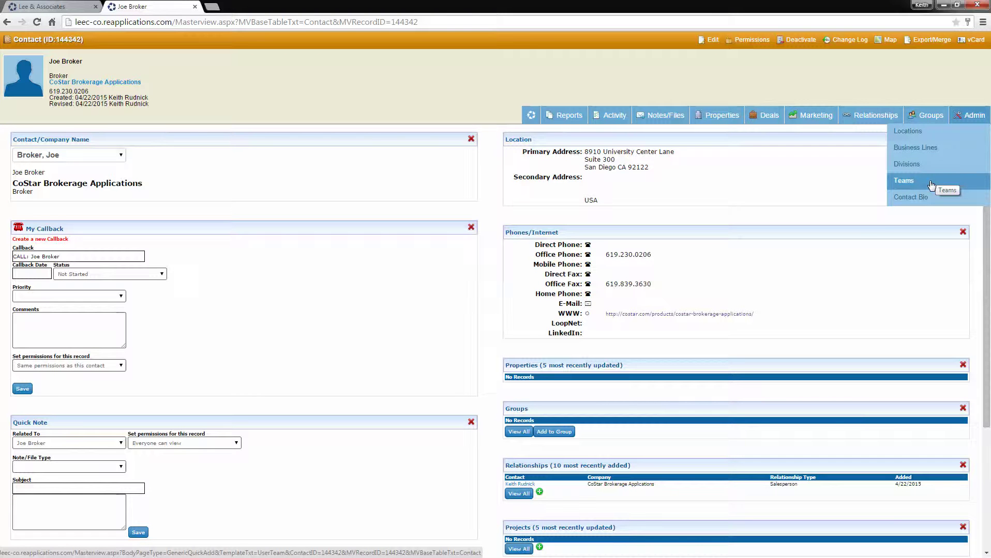
pyautogui.click(913, 197)
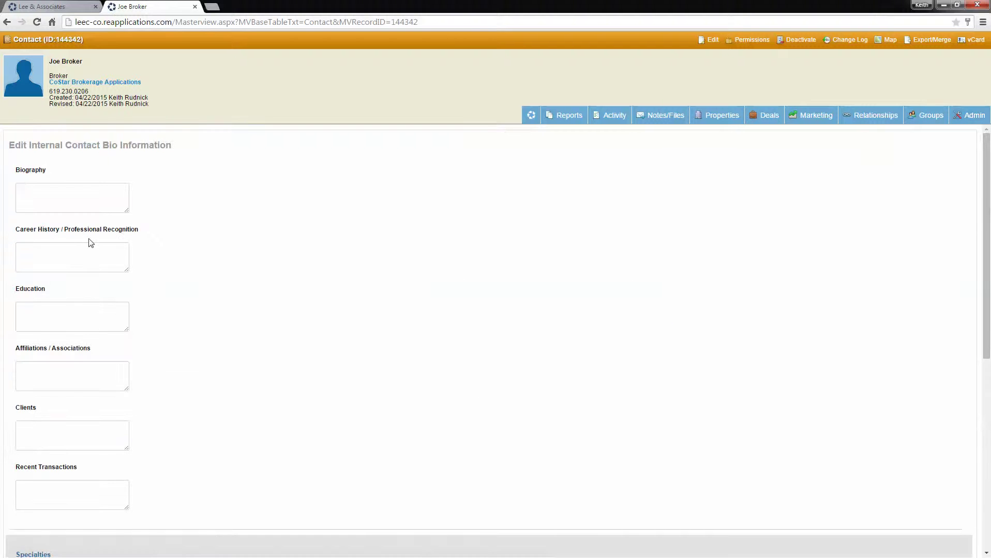
pyautogui.scroll(-4, 75, 279)
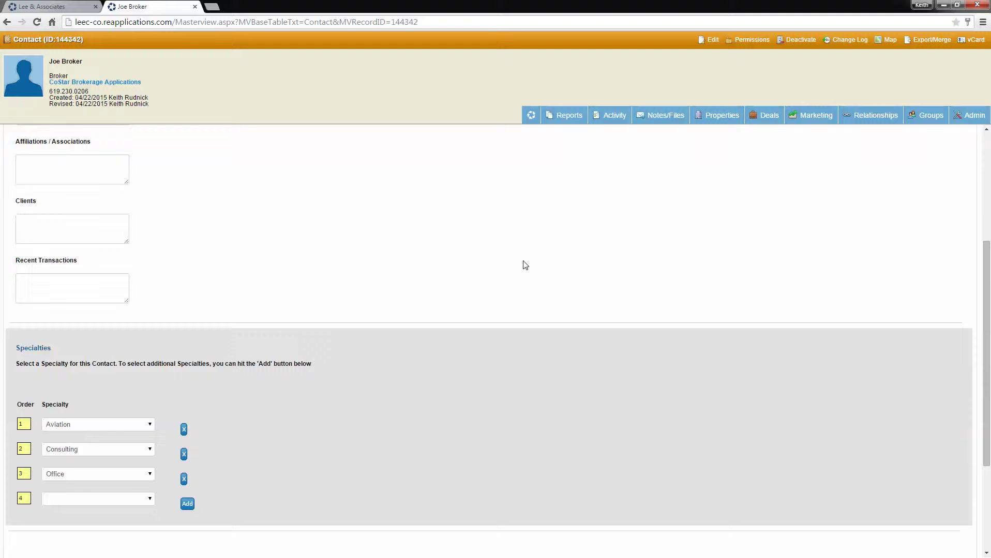
pyautogui.scroll(1, 523, 264)
pyautogui.scroll(2, 519, 264)
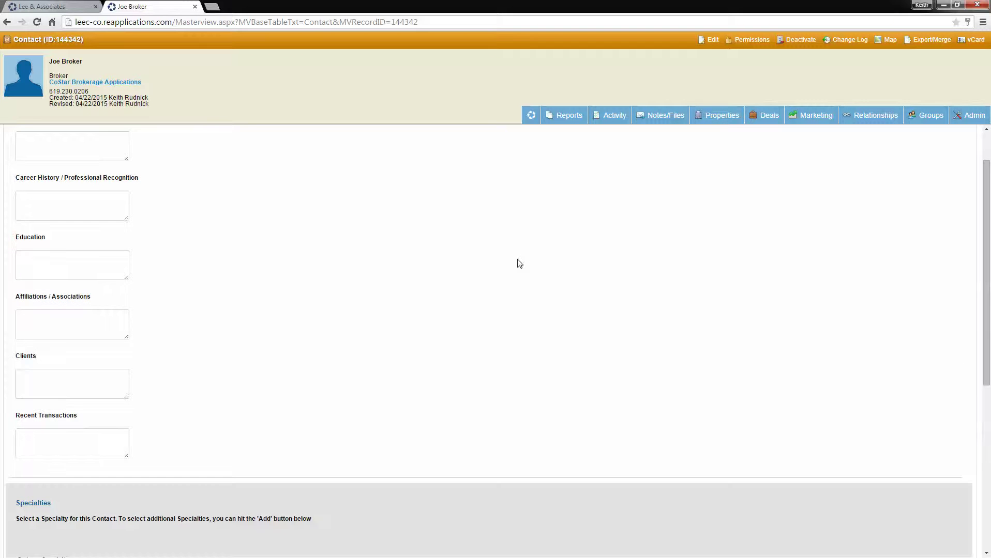
pyautogui.scroll(1, 520, 263)
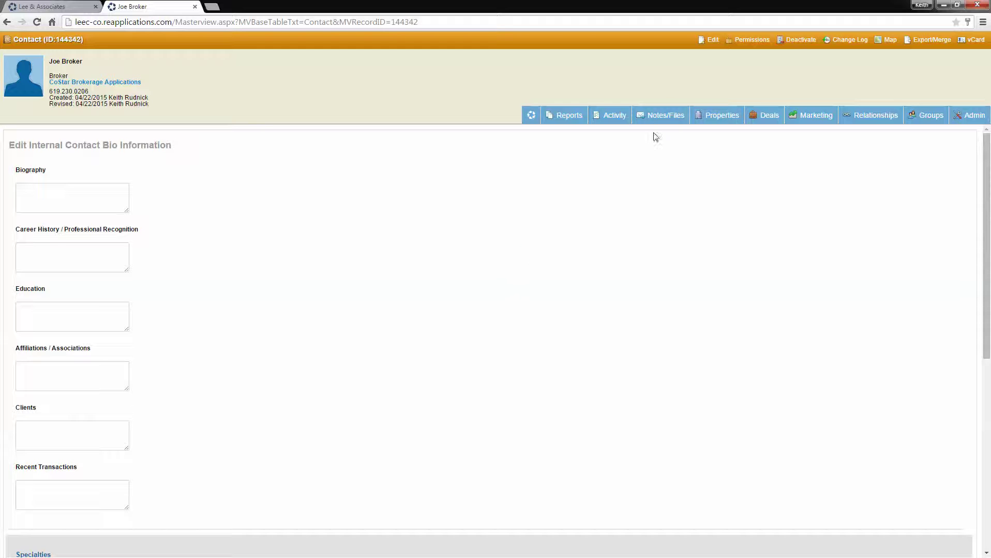
# - Edit the contact's settings to set Publish To Web to Yes, and finish the contact wizard
pyautogui.click(709, 42)
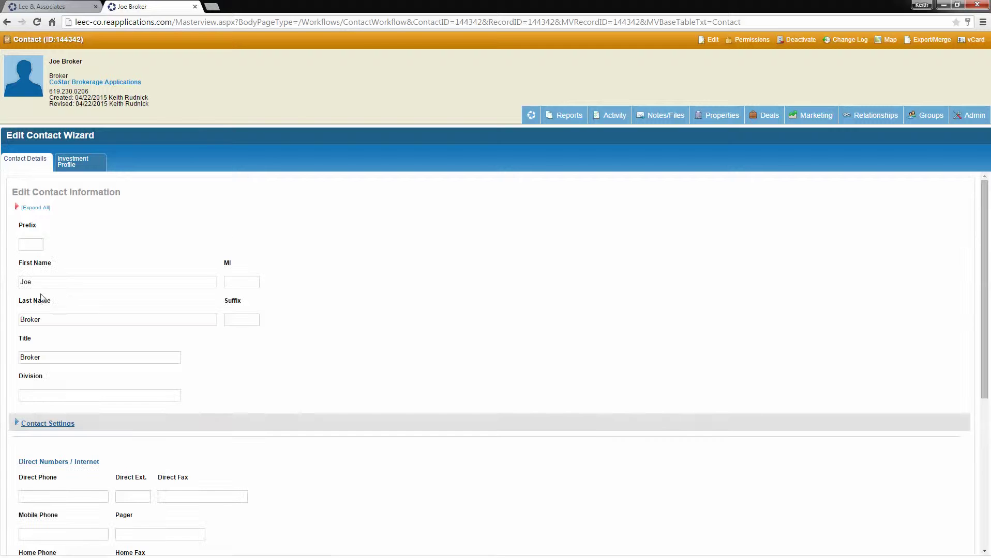
pyautogui.click(52, 423)
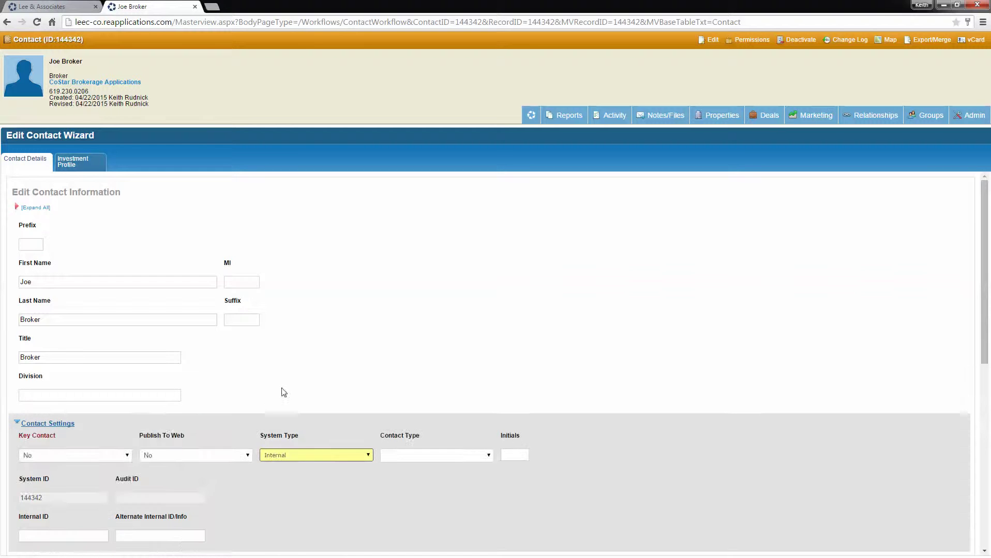
pyautogui.scroll(-3, 282, 393)
pyautogui.click(187, 305)
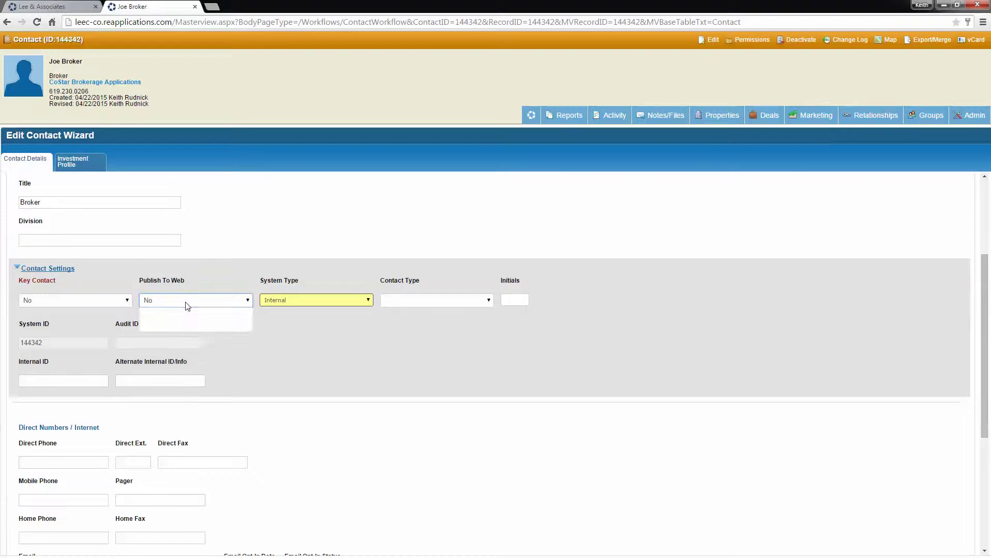
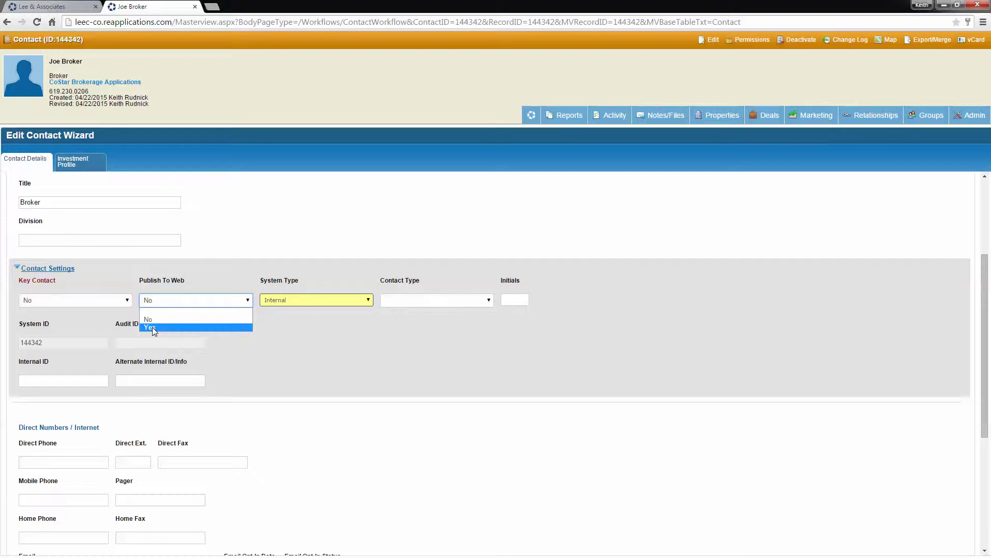
pyautogui.click(150, 328)
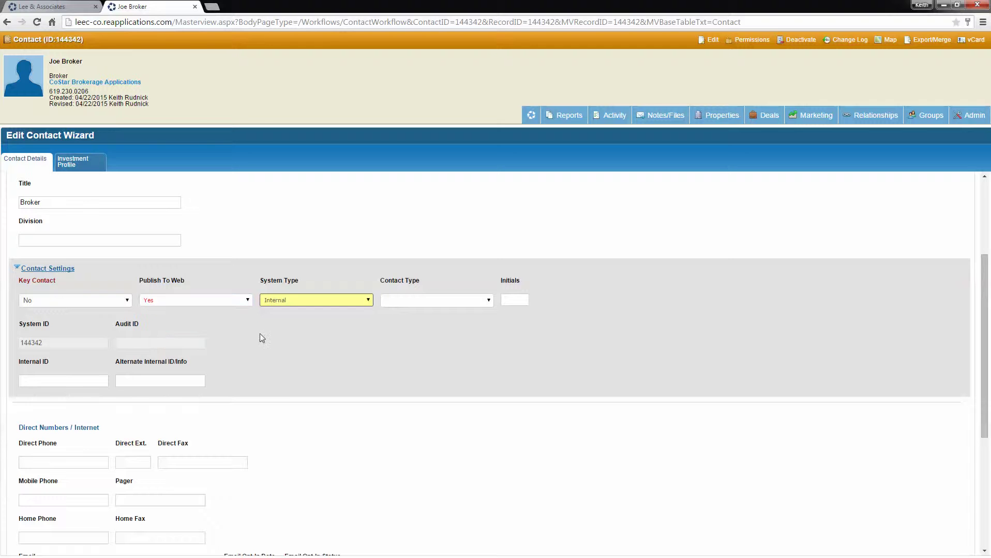
pyautogui.scroll(-2, 259, 336)
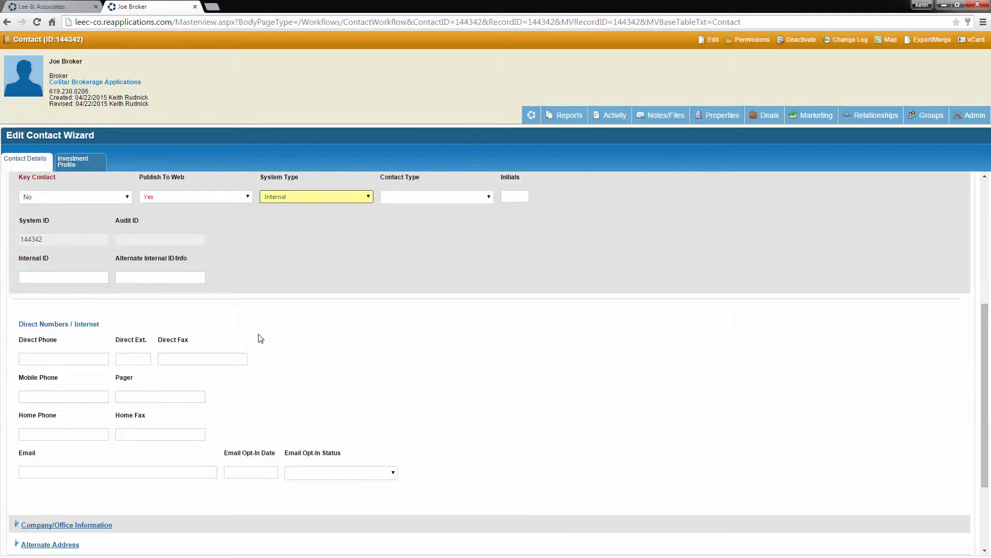
pyautogui.scroll(-3, 260, 339)
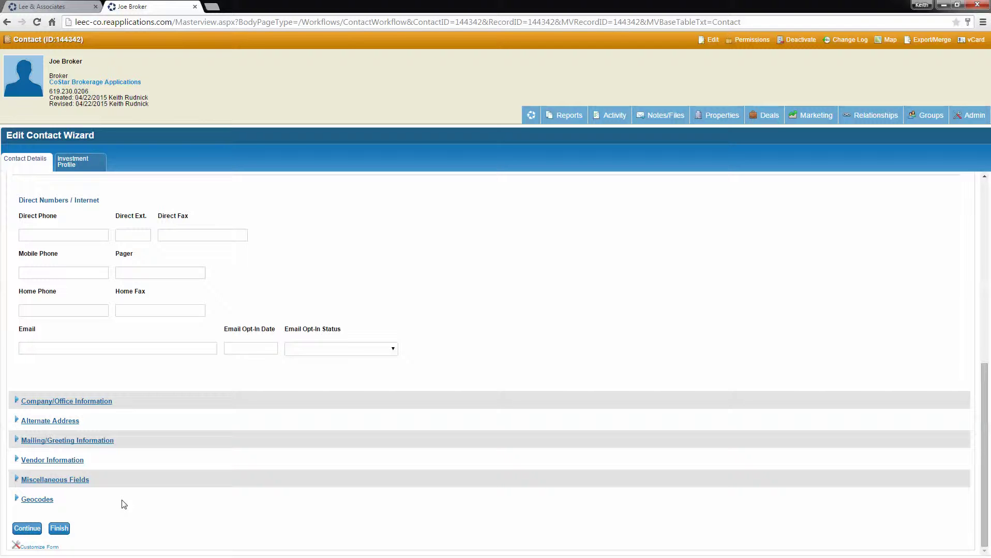
pyautogui.click(59, 529)
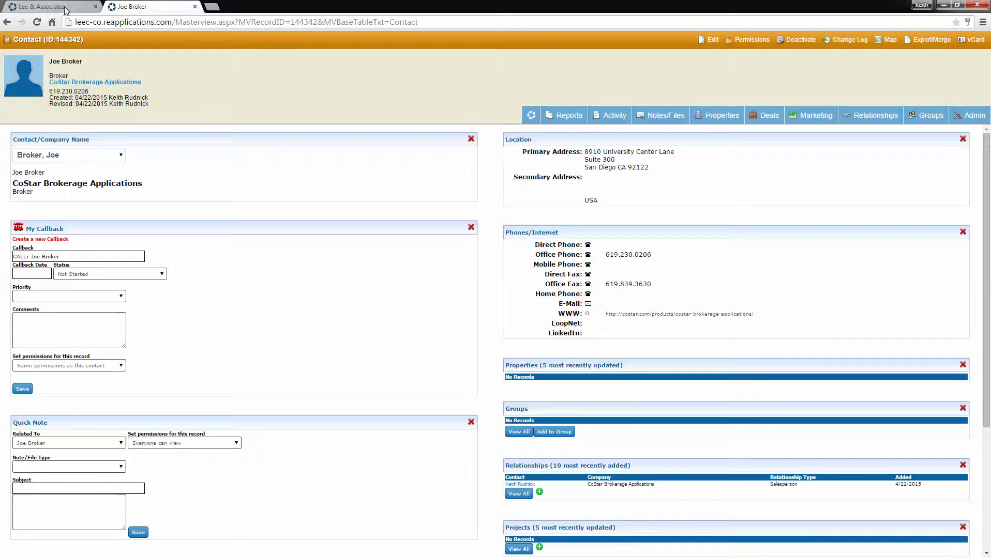
# - From the main dashboard's widget gallery, add the Publish to Corporate widget on page 6
pyautogui.hotkey('ctrl', 'shift', 'Tab')
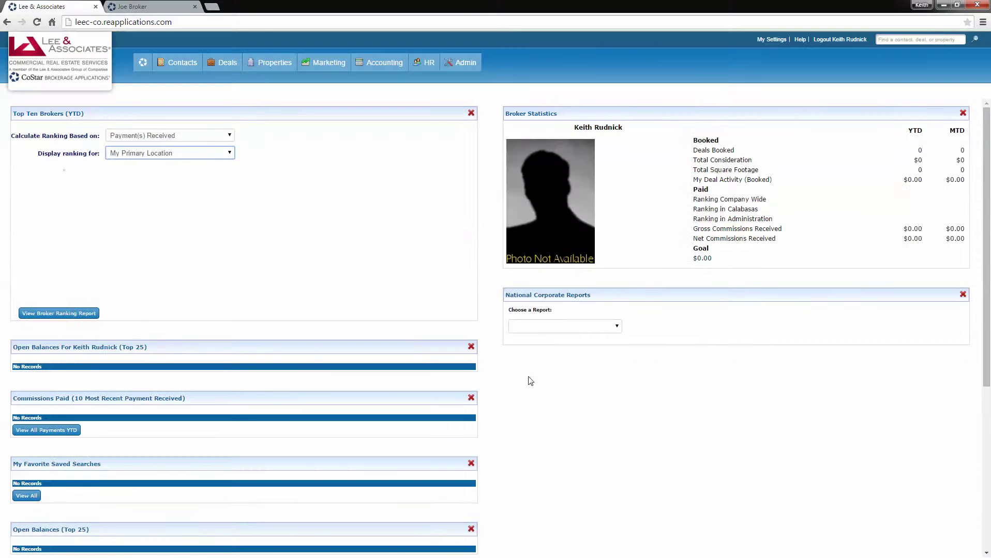
pyautogui.scroll(-5, 532, 388)
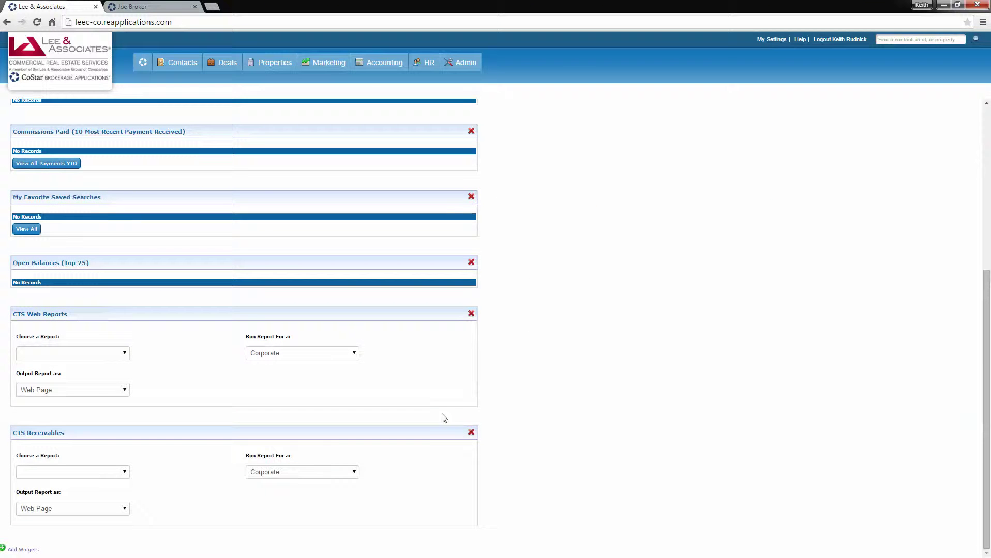
pyautogui.click(31, 551)
pyautogui.scroll(-2, 279, 517)
pyautogui.scroll(-5, 282, 519)
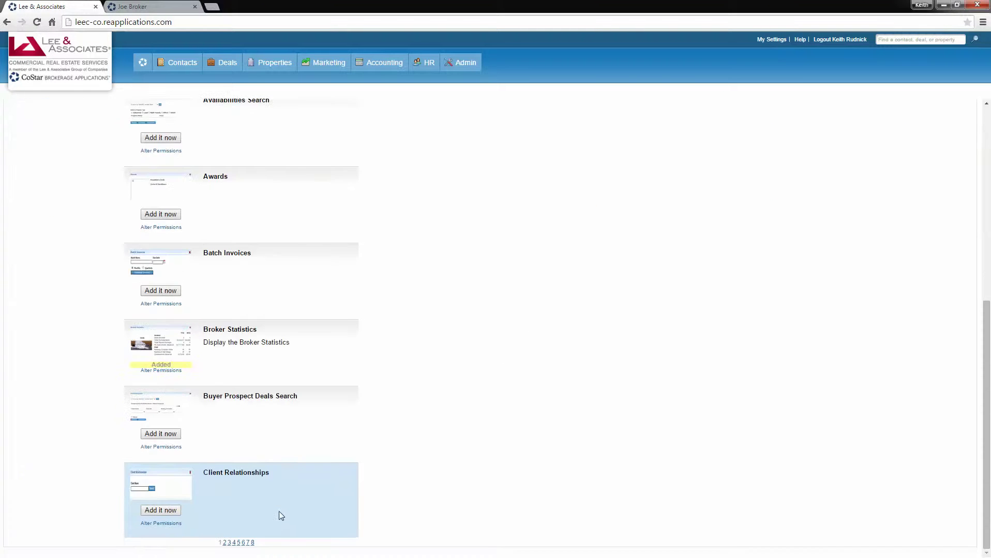
pyautogui.click(243, 543)
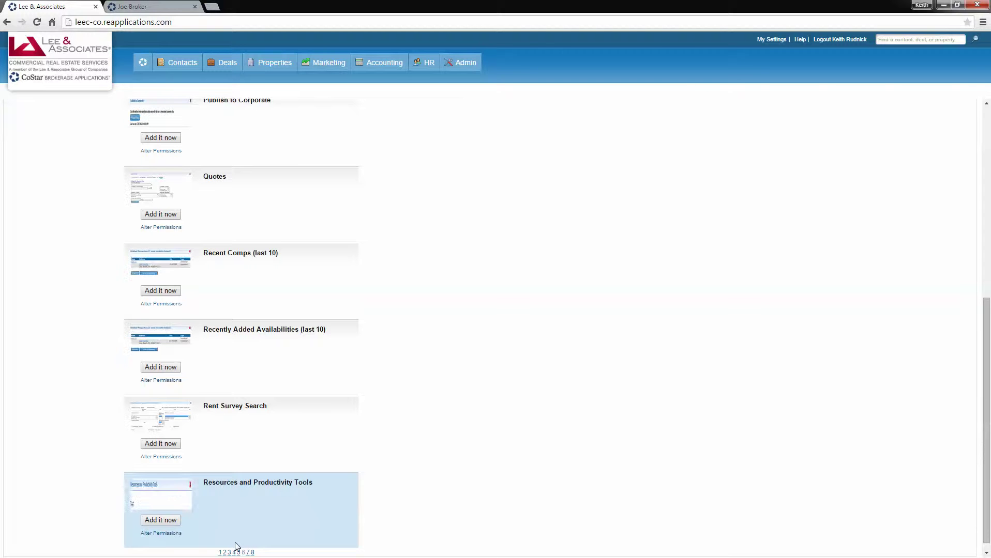
pyautogui.scroll(1, 248, 543)
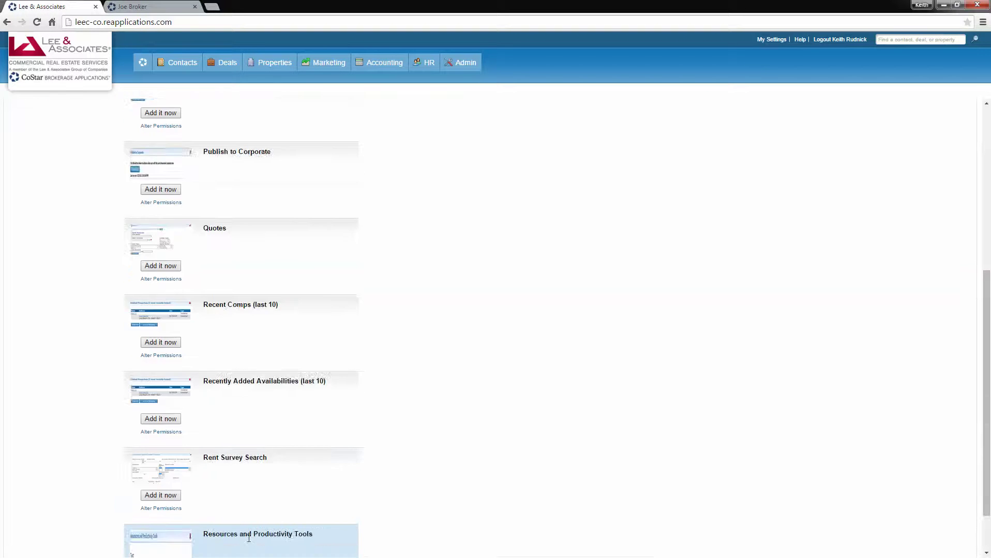
pyautogui.scroll(3, 222, 501)
pyautogui.click(161, 344)
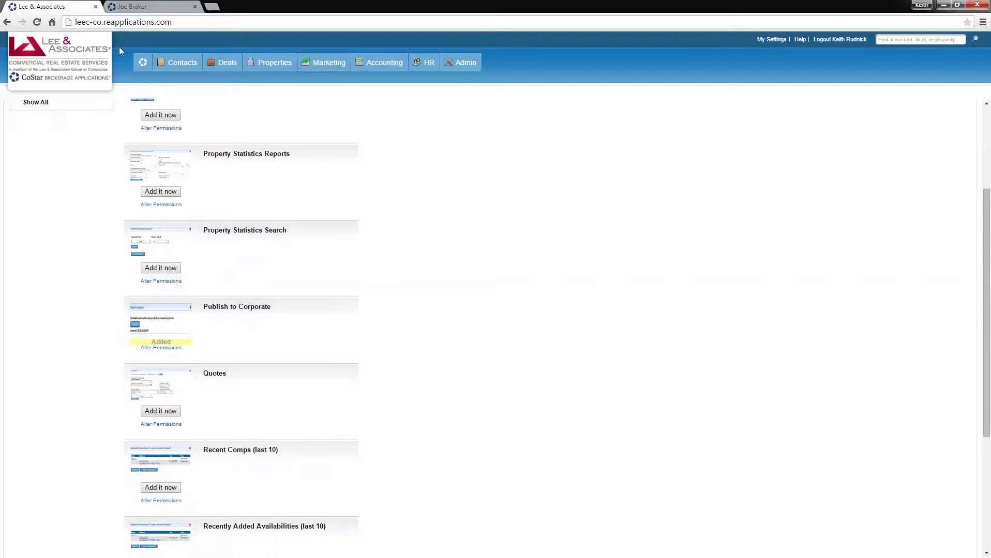
# - Return to the home dashboard and start the data sync from the Publish to Corporate widget
pyautogui.moveTo(142, 62)
pyautogui.click(167, 85)
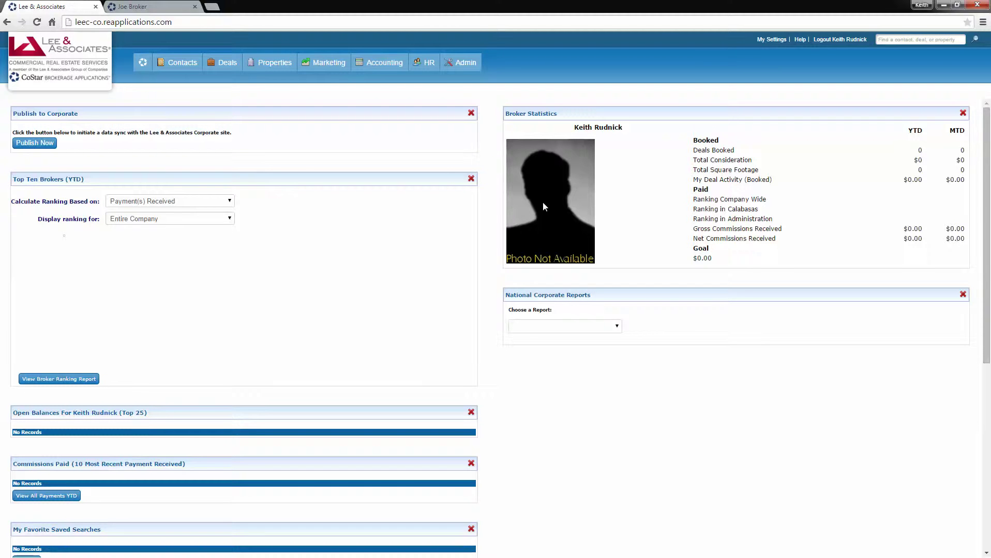
pyautogui.click(34, 144)
# - Go from the recently viewed broker contact to its company, CoStar Brokerage Applications, and open that company record for editing
pyautogui.moveTo(182, 69)
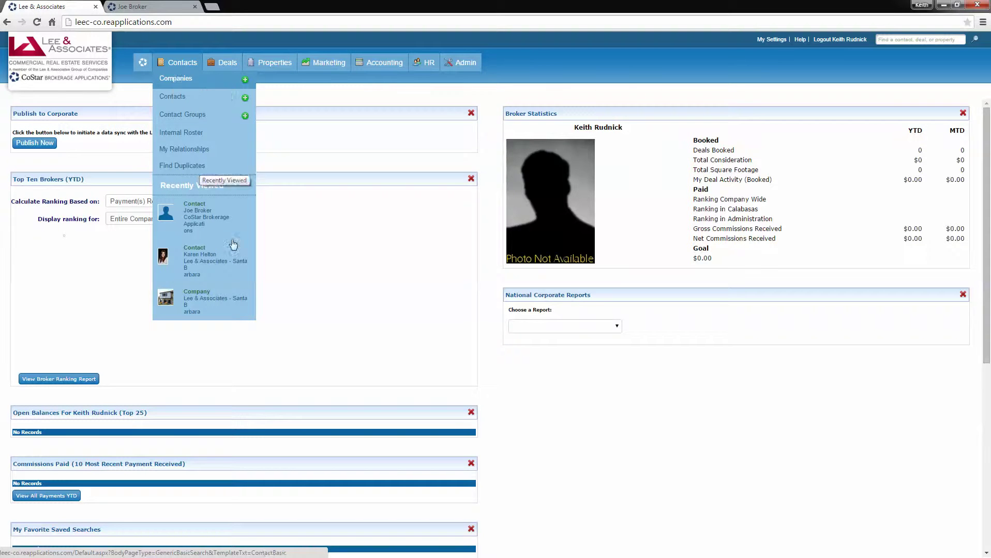
pyautogui.click(196, 212)
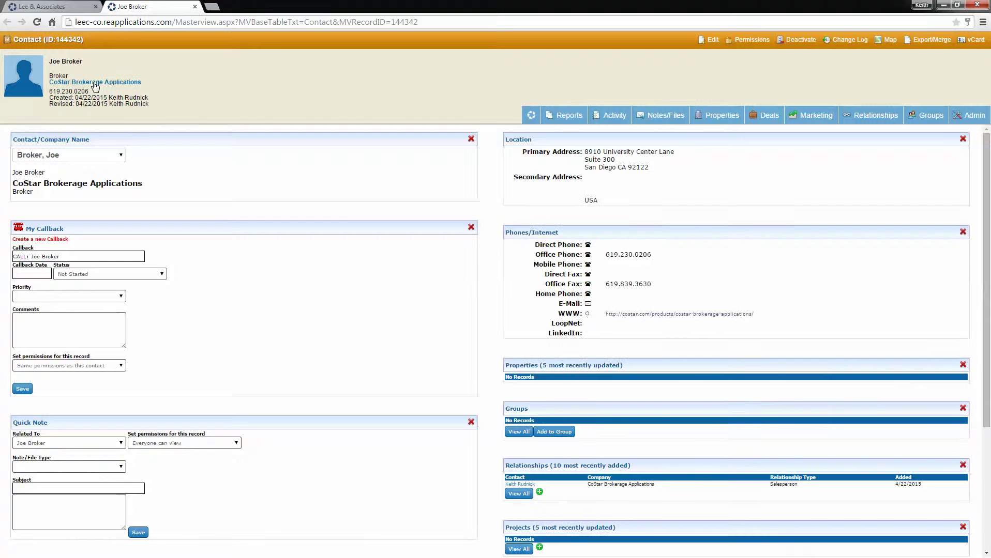
pyautogui.click(111, 83)
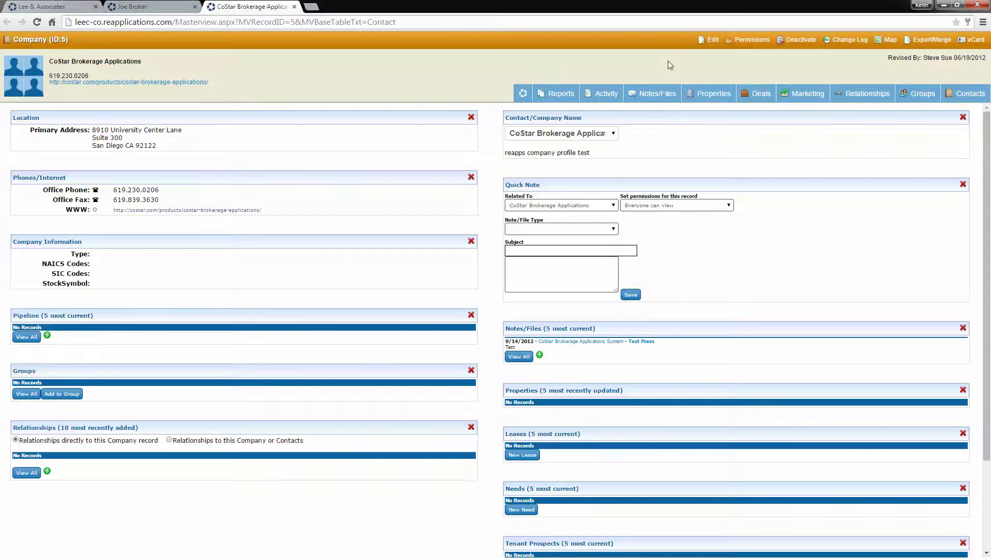
pyautogui.click(708, 40)
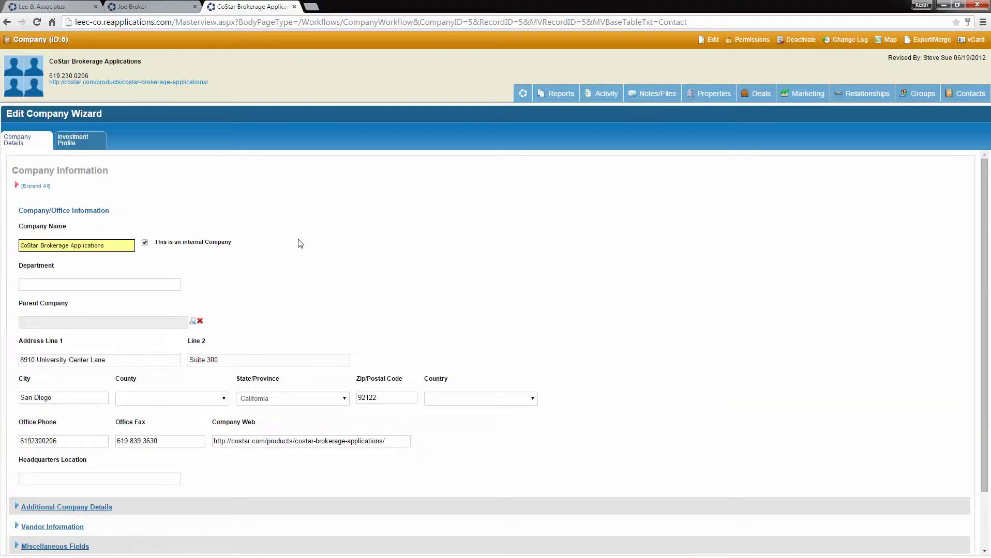
# - Expand the company's Miscellaneous Fields and clear the Company Profile text
pyautogui.scroll(-2, 298, 242)
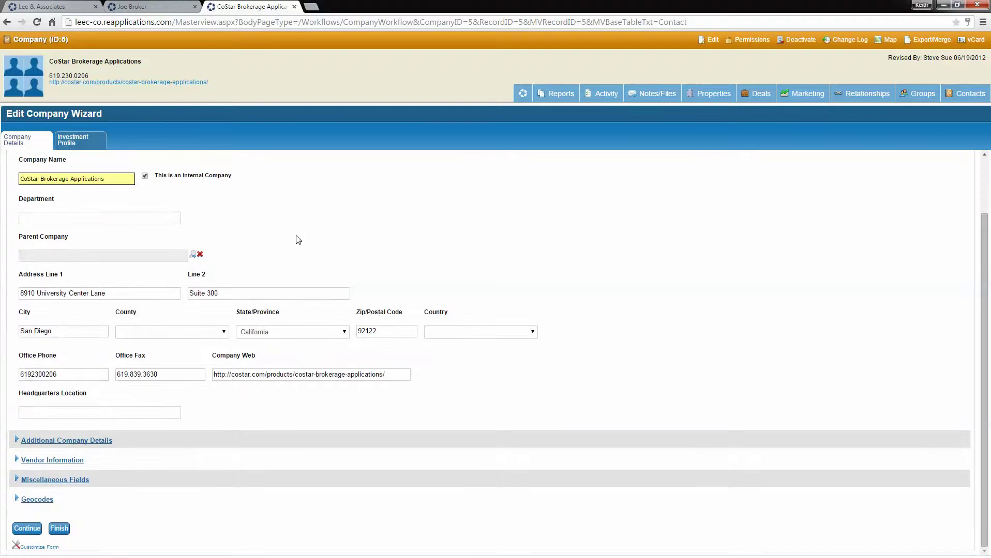
pyautogui.click(54, 481)
pyautogui.scroll(-3, 82, 467)
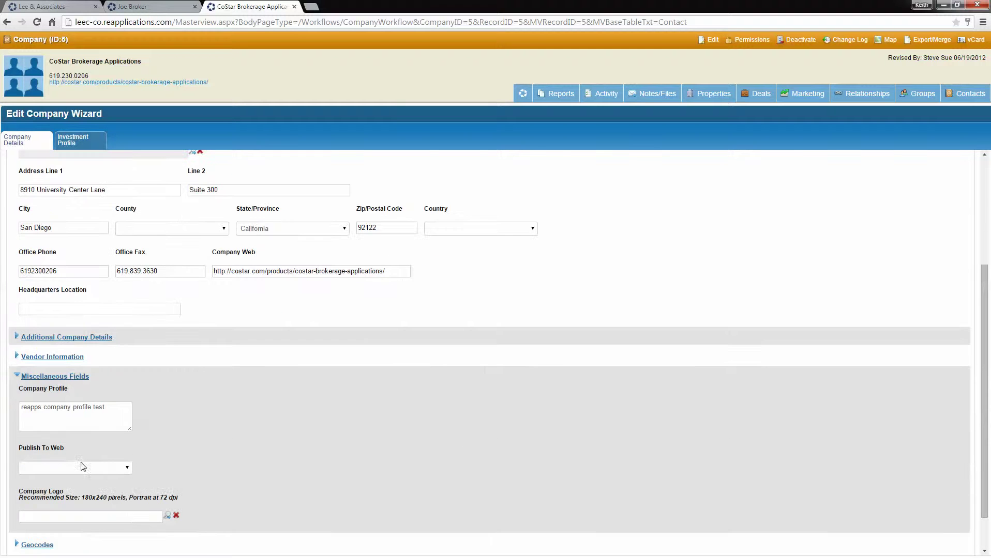
pyautogui.moveTo(109, 408); pyautogui.dragTo(3, 409)
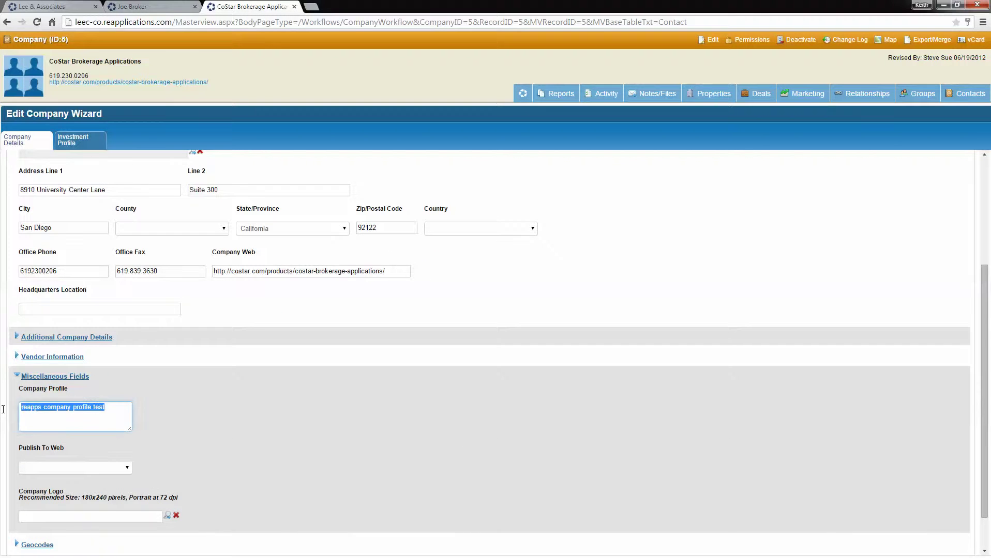
pyautogui.press('Delete')
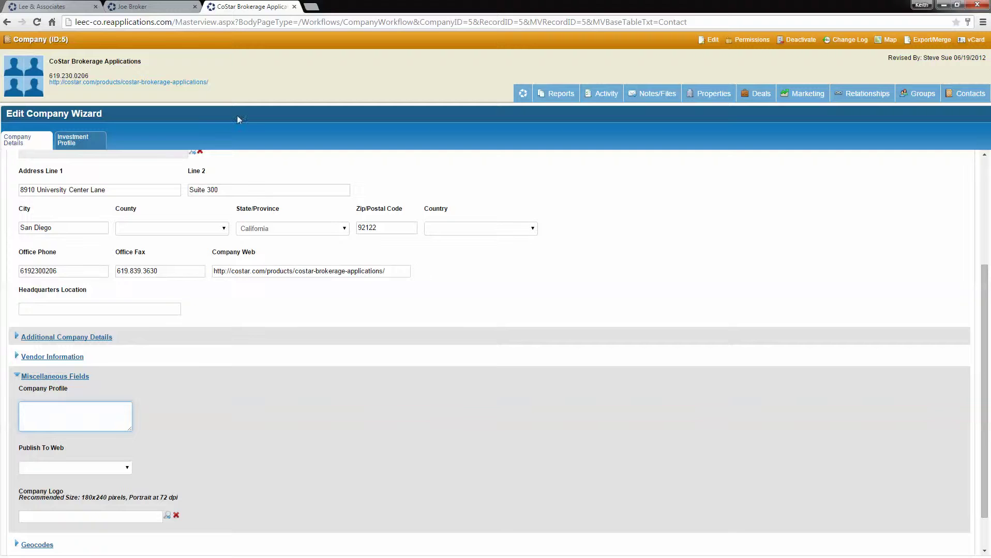
# - Open the Lee & Associates website in a new browser tab and go through its office list to the Columbus office profile
pyautogui.click(312, 8)
pyautogui.click(157, 45)
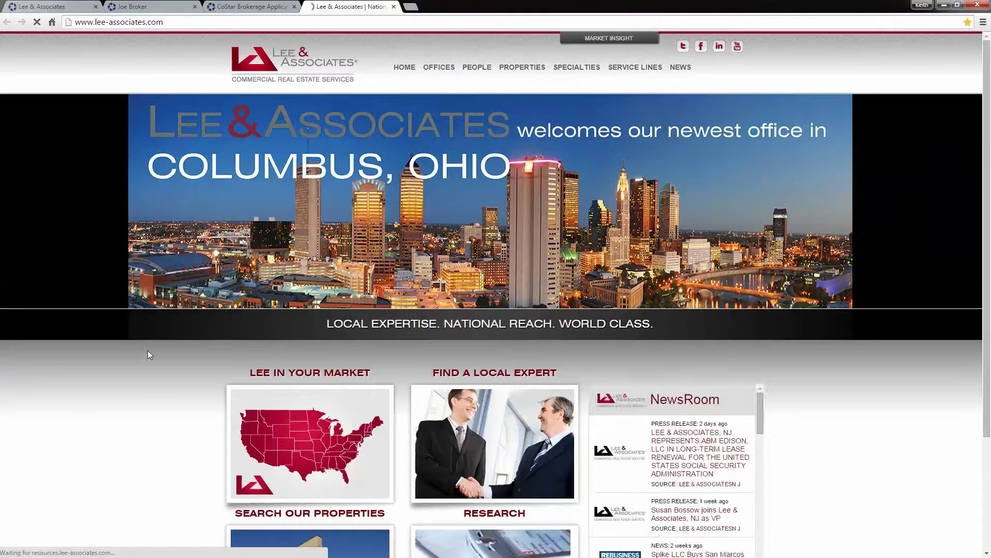
pyautogui.click(324, 255)
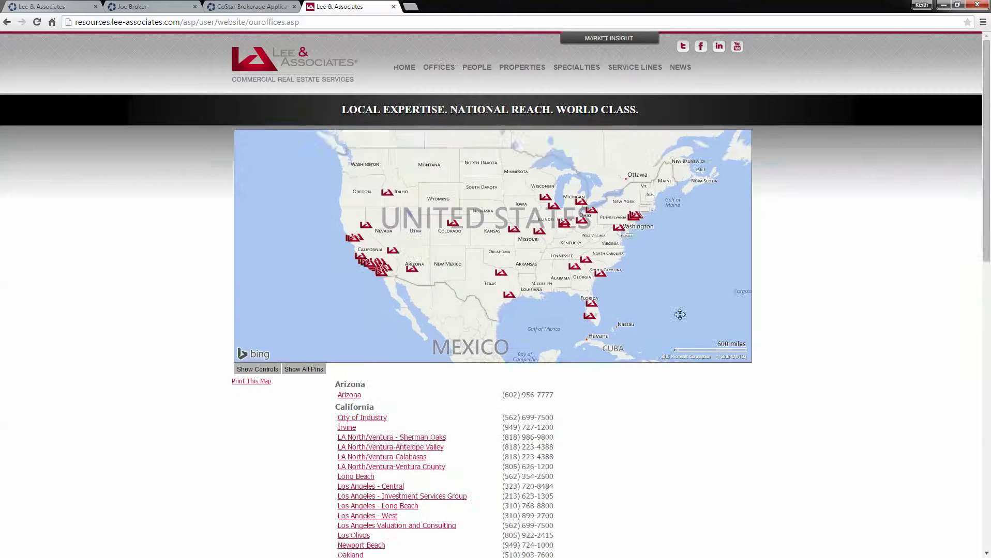
pyautogui.scroll(-5, 643, 372)
pyautogui.scroll(-7, 639, 400)
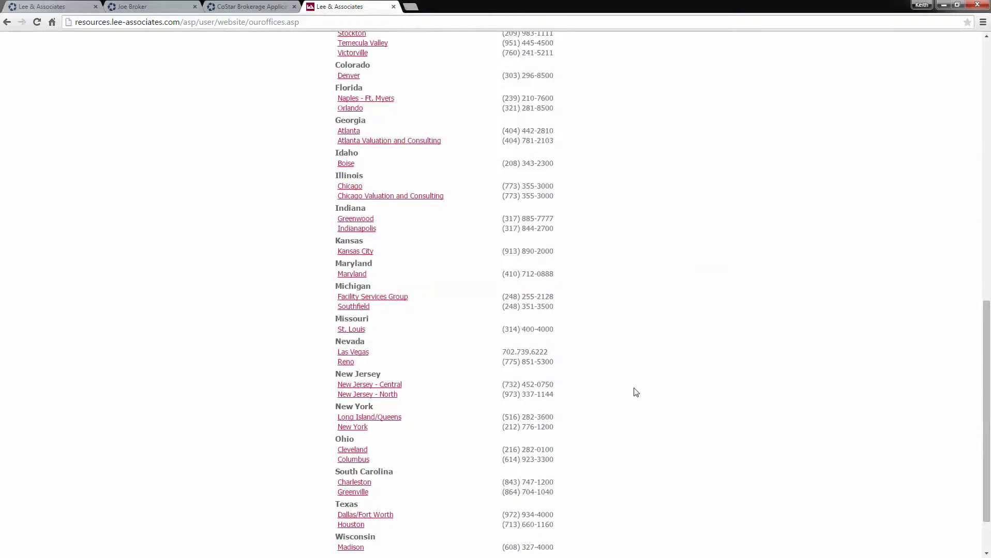
pyautogui.scroll(-2, 634, 392)
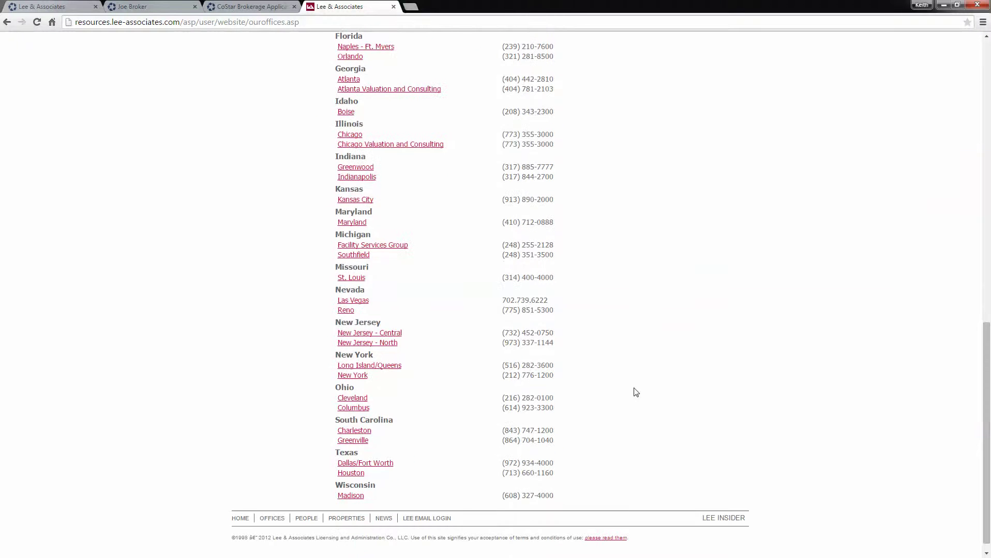
pyautogui.click(355, 409)
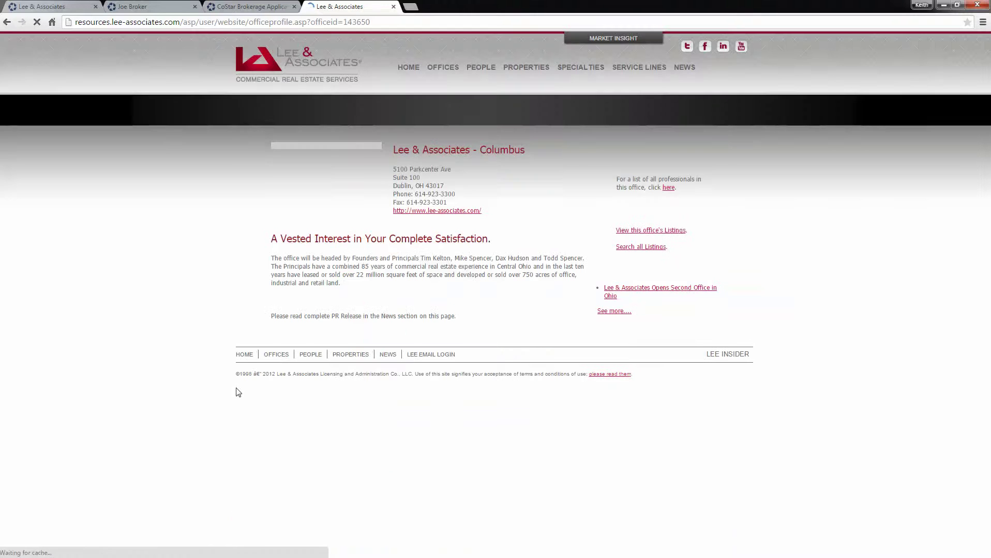
# - Highlight the office description text on the Columbus office profile page
pyautogui.moveTo(272, 267); pyautogui.dragTo(371, 281)
pyautogui.click(349, 292)
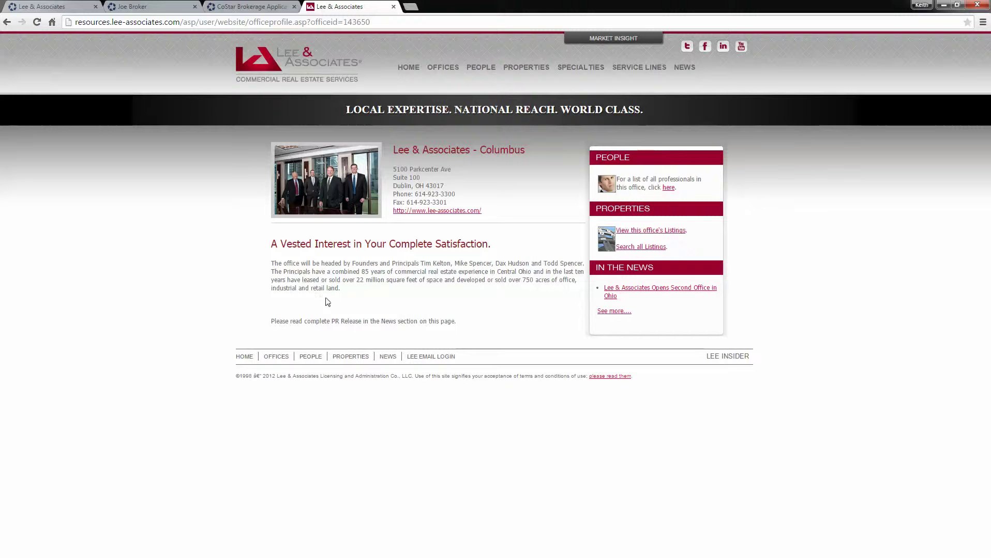
pyautogui.moveTo(454, 322); pyautogui.dragTo(270, 263)
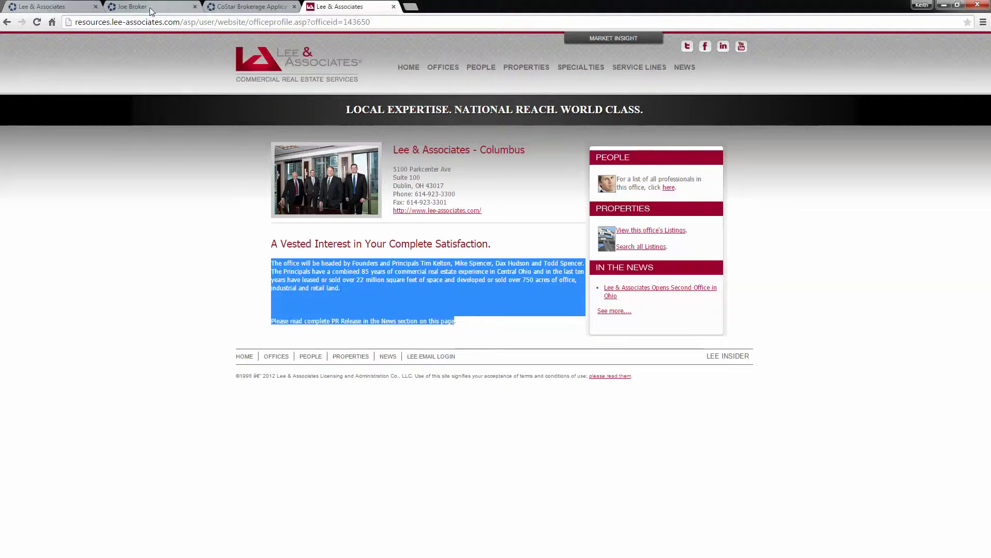
# - Return to the company record, enlarge the Company Profile box, and view the Publish To Web options
pyautogui.click(248, 7)
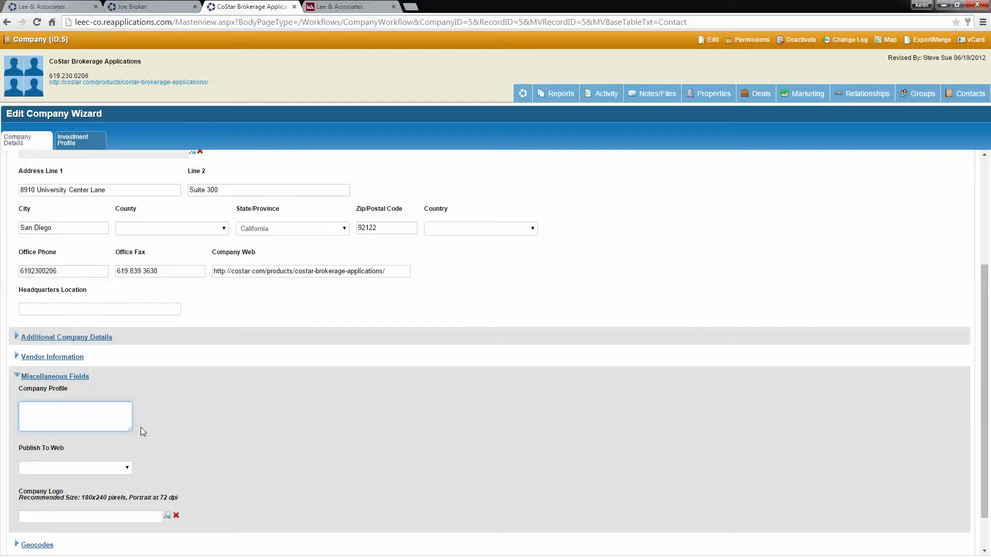
pyautogui.moveTo(131, 430); pyautogui.dragTo(303, 536)
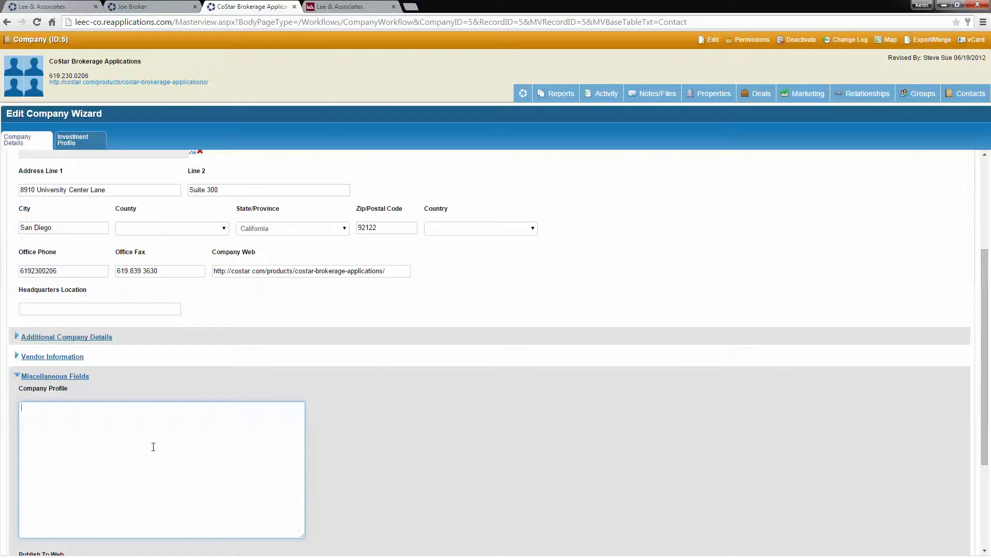
pyautogui.scroll(-2, 153, 447)
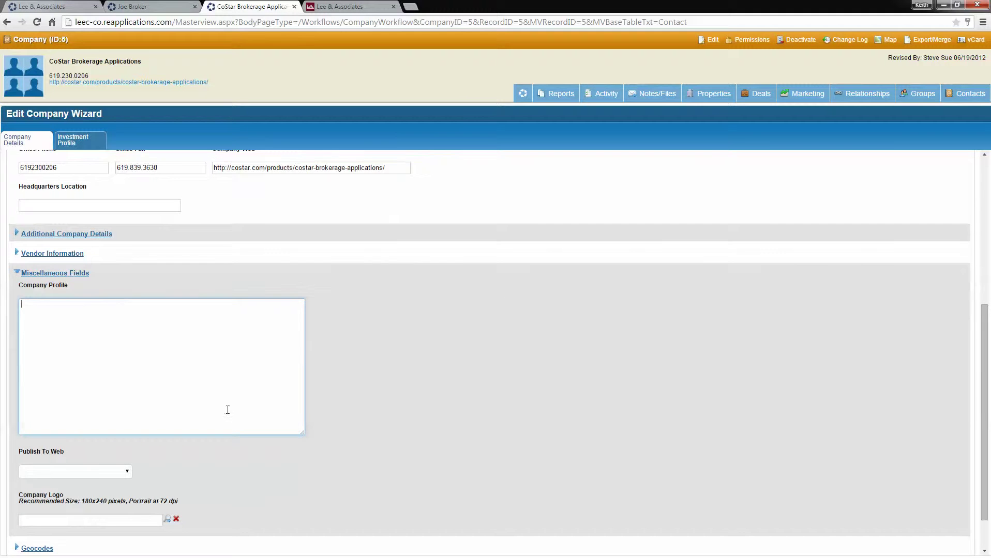
pyautogui.click(180, 389)
pyautogui.scroll(-1, 181, 390)
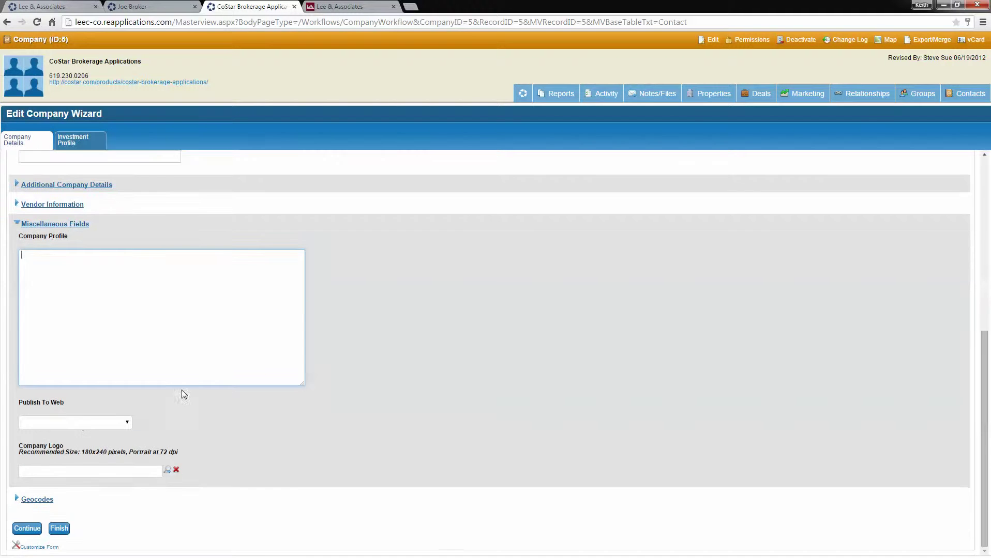
pyautogui.click(86, 423)
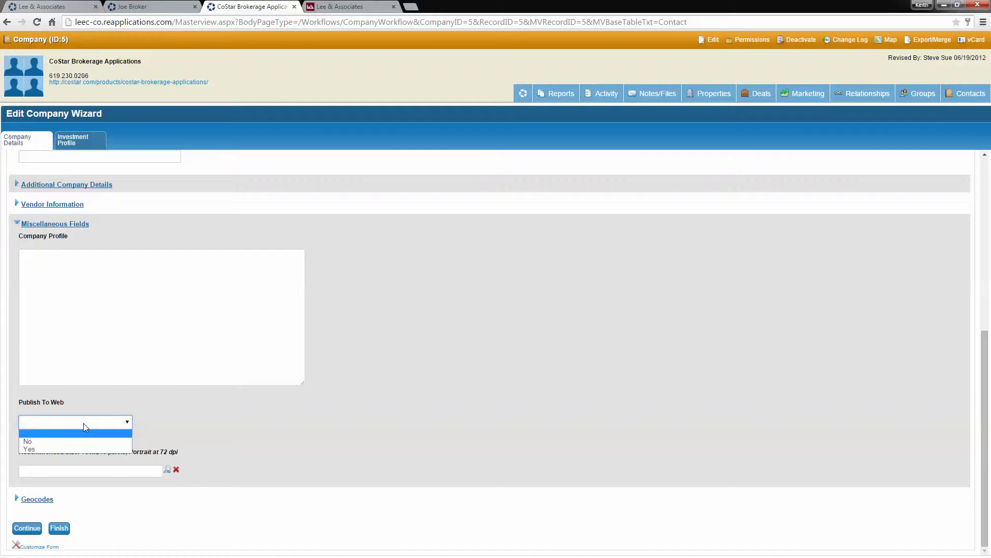
pyautogui.click(113, 293)
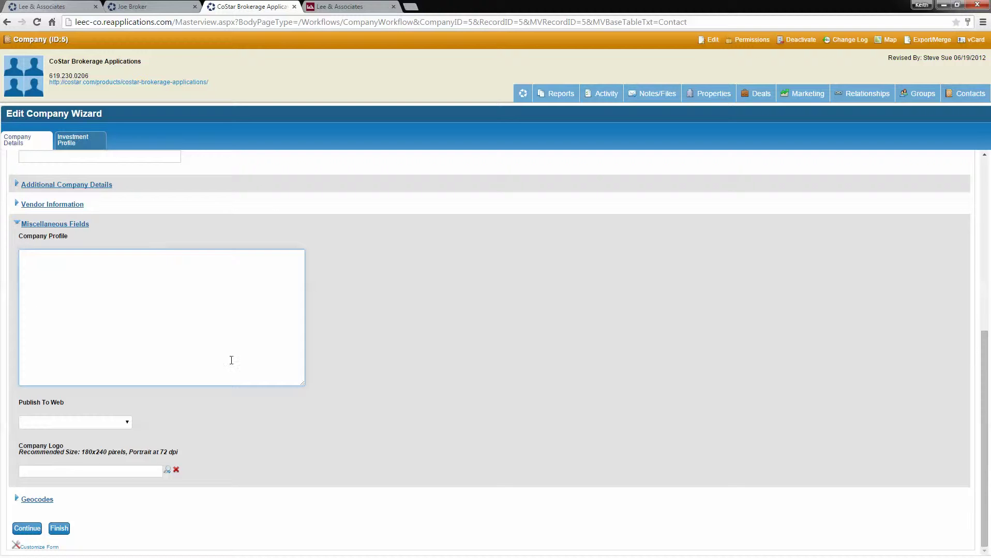
# - Highlight the Columbus office's address and contact block on the website, and compare it with the company record's address, phone and web fields
pyautogui.click(346, 7)
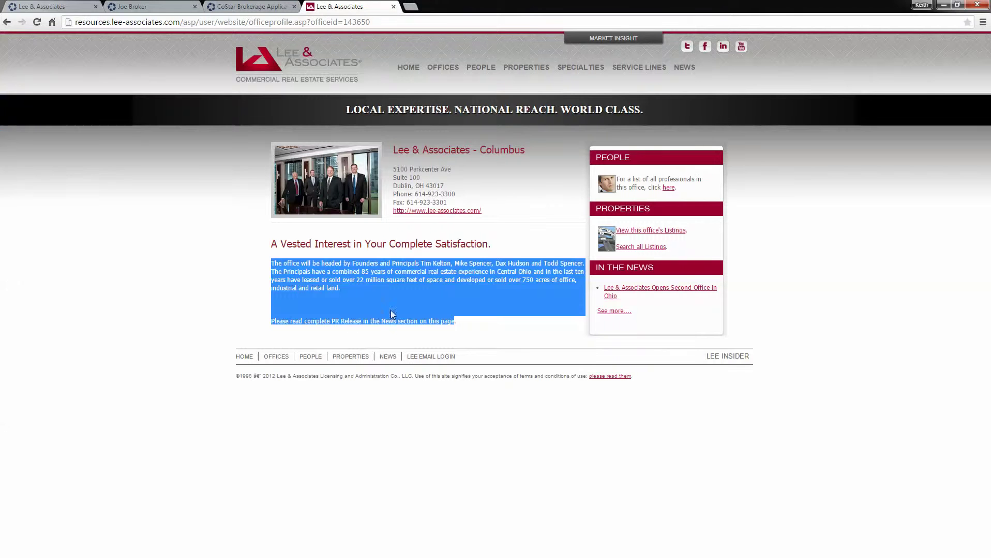
pyautogui.click(322, 278)
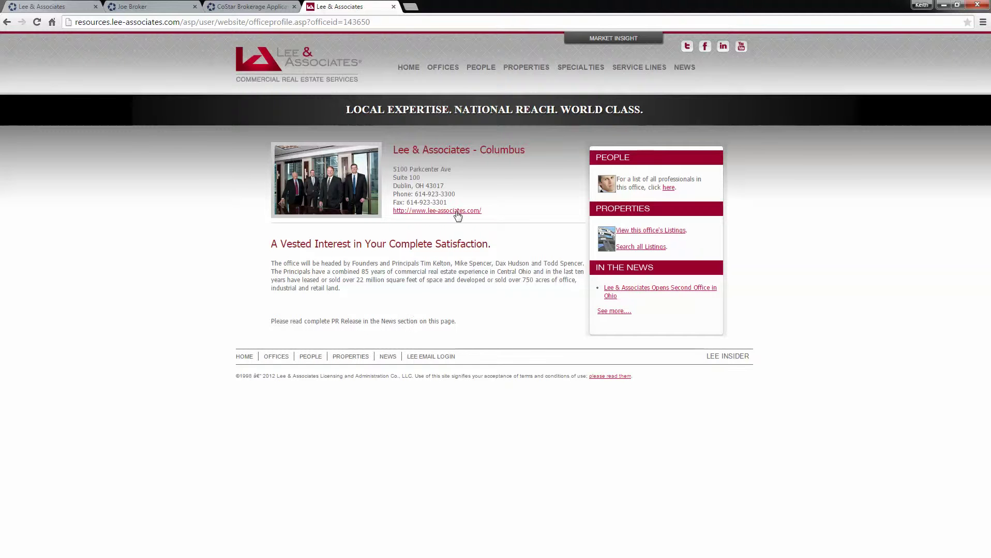
pyautogui.moveTo(489, 214); pyautogui.dragTo(396, 171)
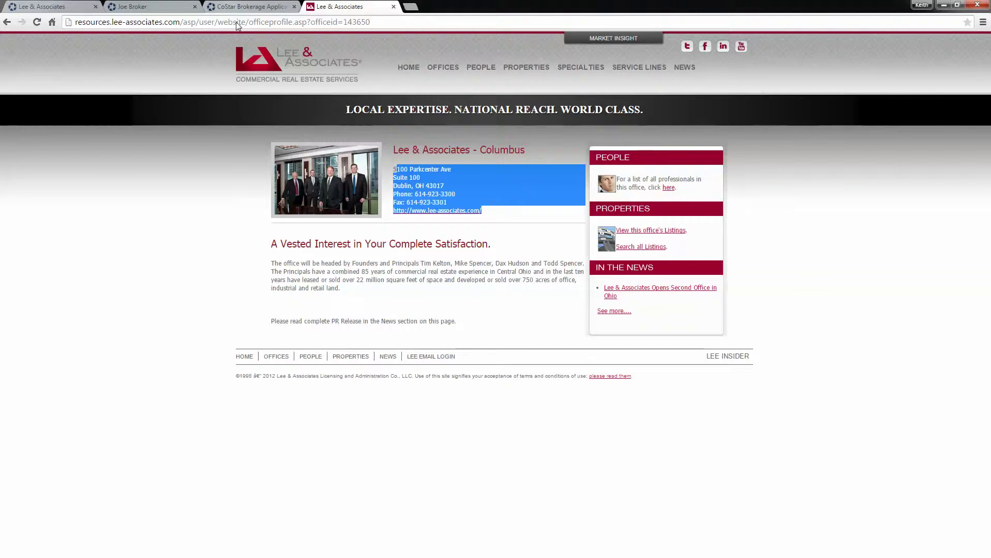
pyautogui.click(232, 5)
pyautogui.scroll(5, 187, 268)
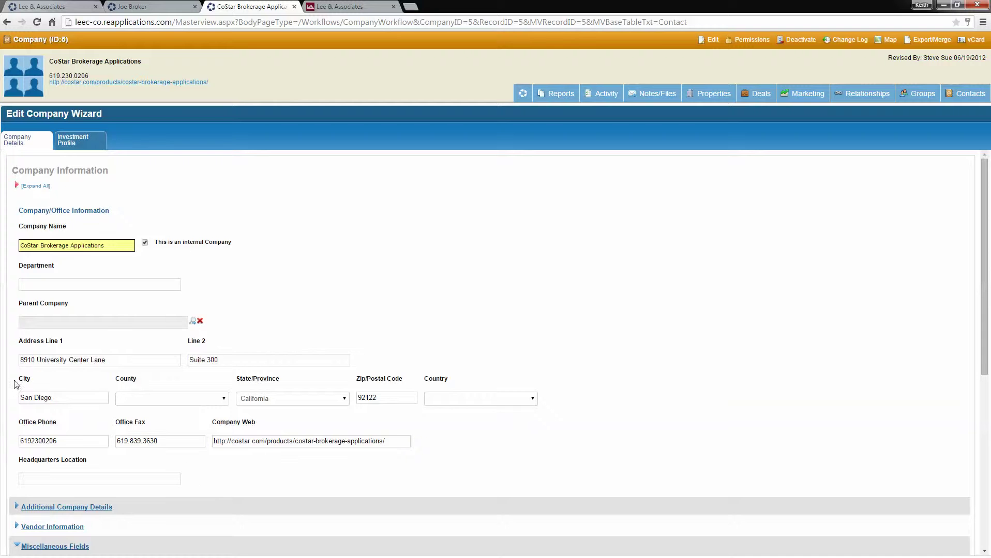
pyautogui.scroll(-4, 269, 421)
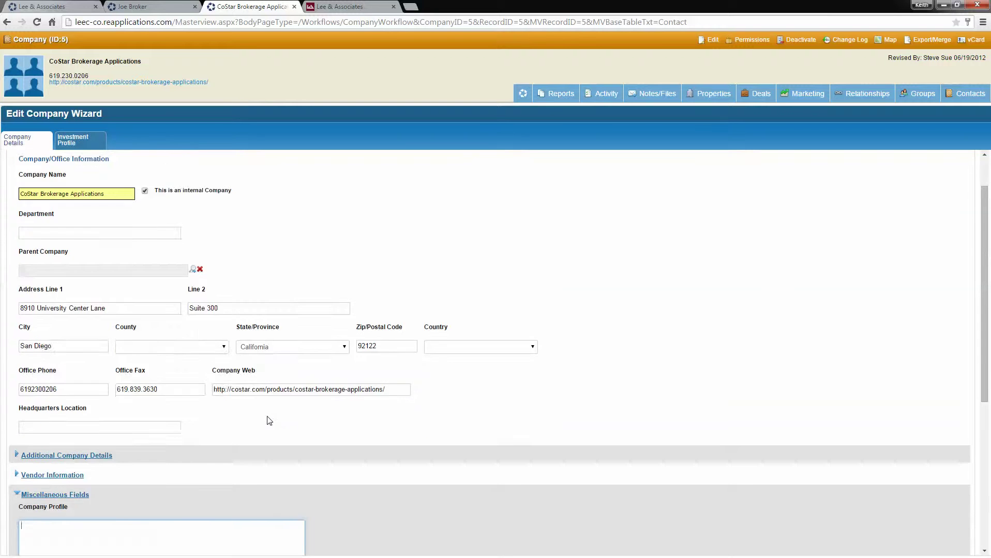
pyautogui.click(132, 374)
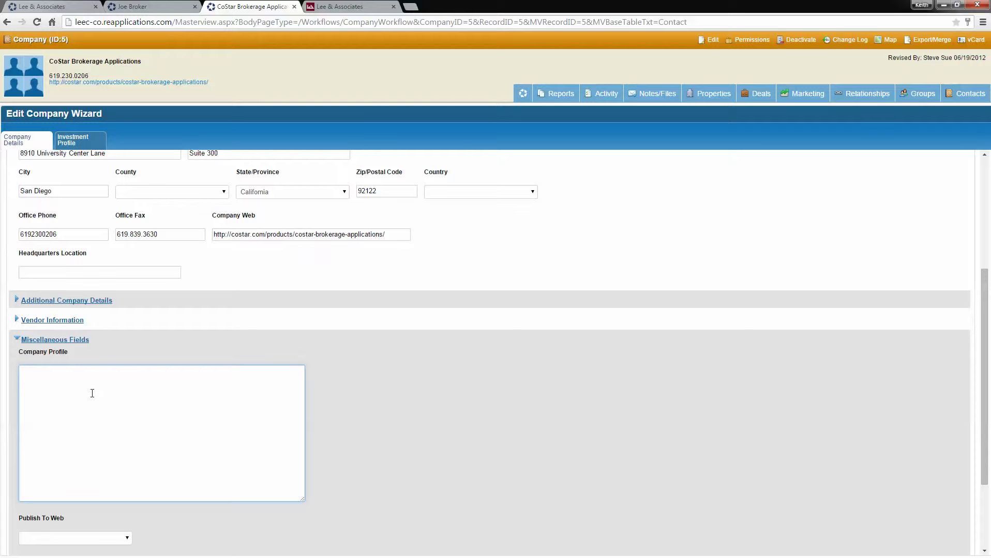
# - Check the Columbus office page once more, then review the Company Profile box and Publish To Web choices in the company record
pyautogui.click(344, 7)
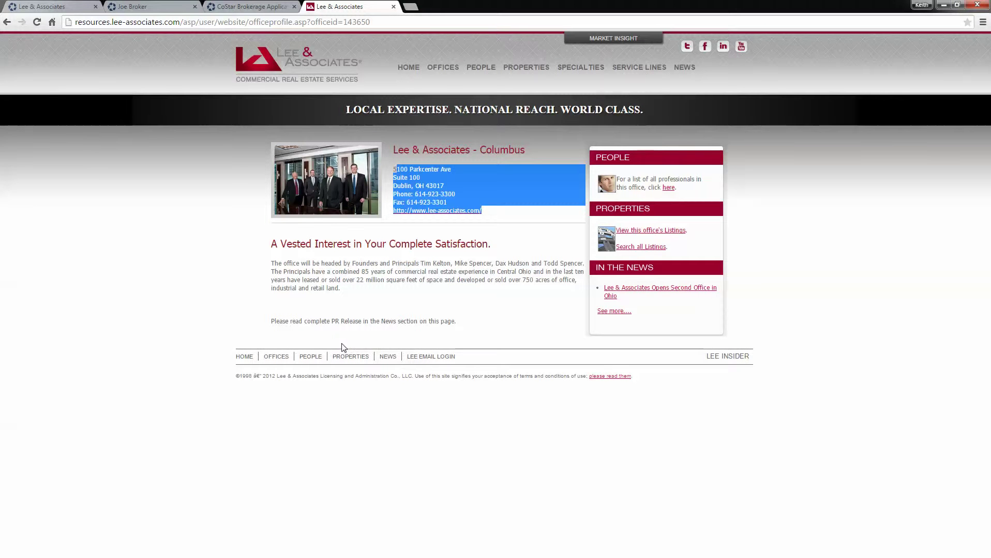
pyautogui.click(228, 8)
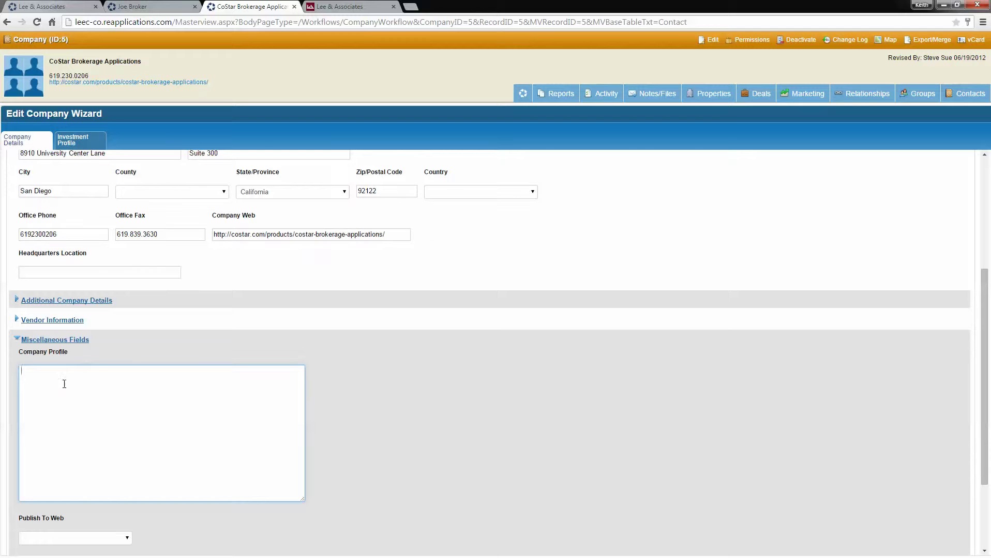
pyautogui.click(146, 443)
pyautogui.click(128, 539)
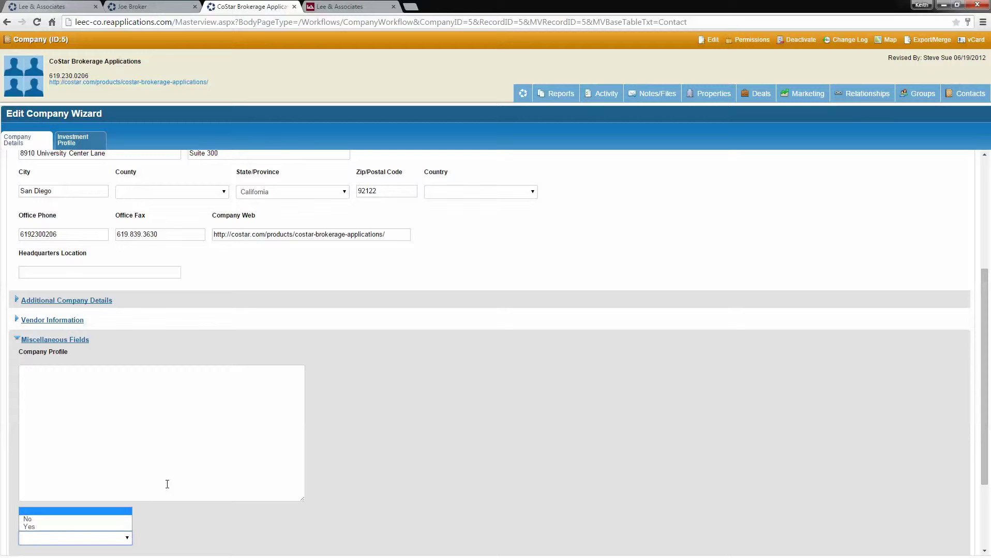
pyautogui.click(374, 464)
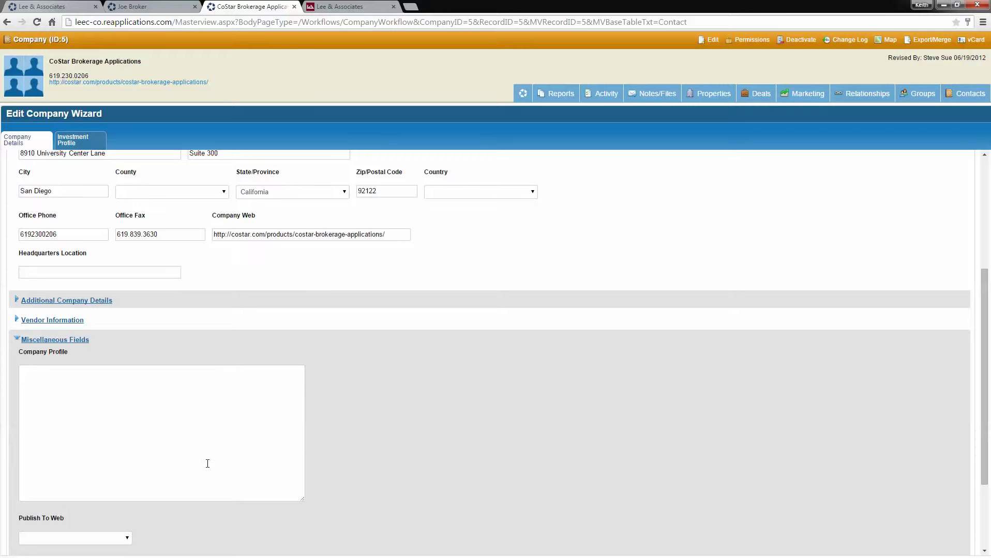
# - Leave the company wizard without saving by returning to the company dashboard, and close the company record's browser tab
pyautogui.click(522, 93)
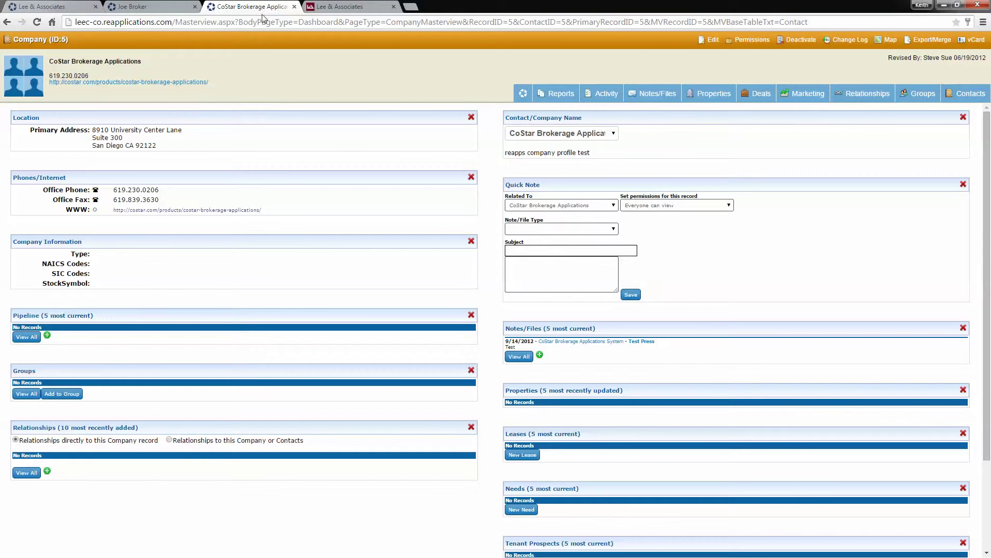
pyautogui.click(293, 6)
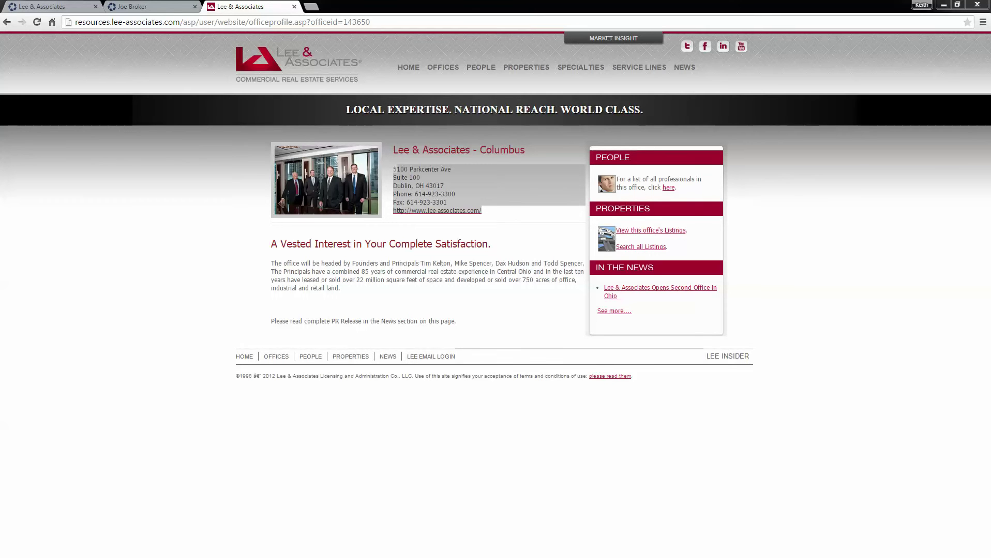
pyautogui.click(599, 423)
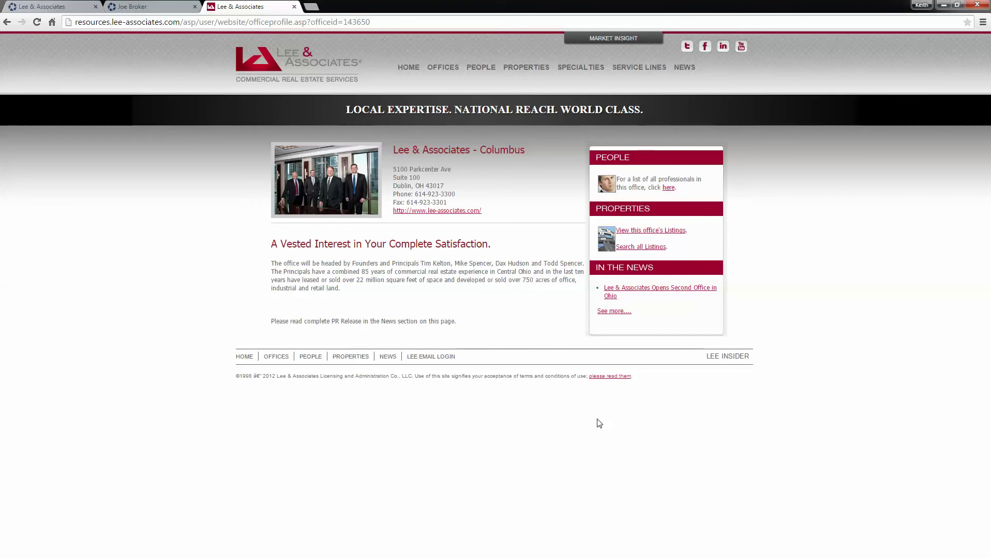